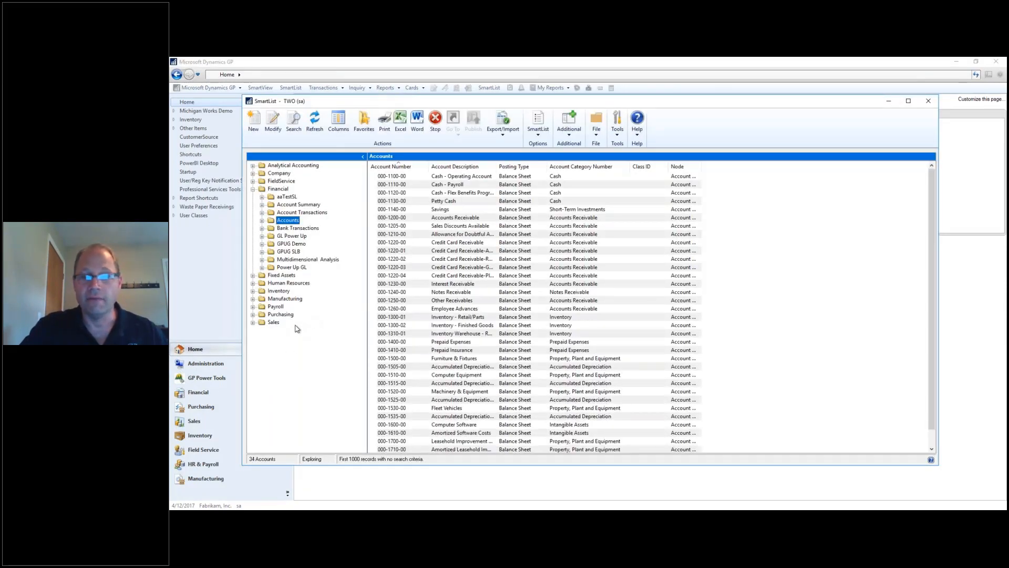
Reload the Accounts SmartList and bring up the Search Accounts criteria window.
left_click(314, 122)
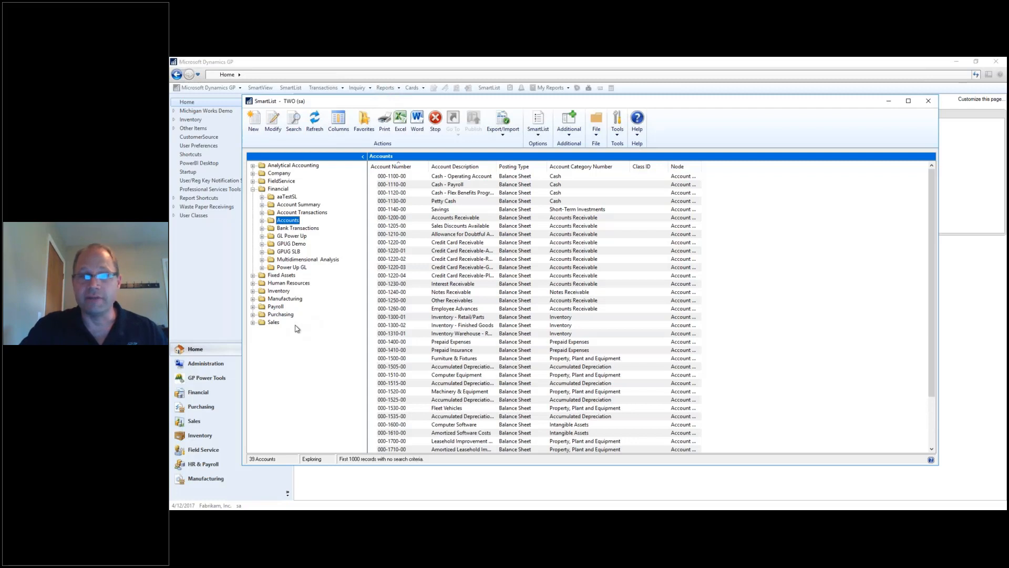
left_click(291, 132)
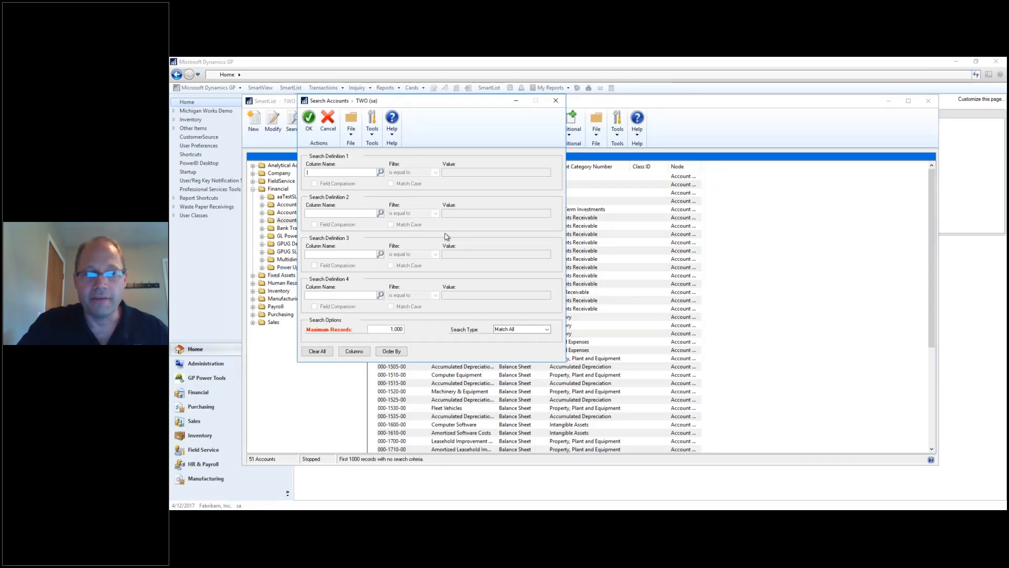
Pick Account Description as the search column with 'is equal to', then close Search Accounts without running it.
left_click(380, 172)
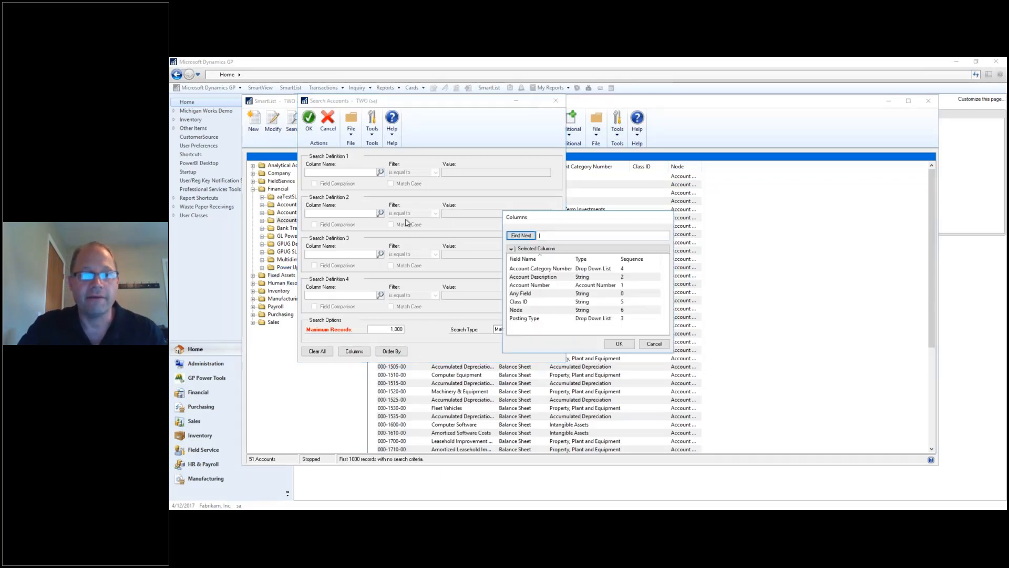
left_click(546, 277)
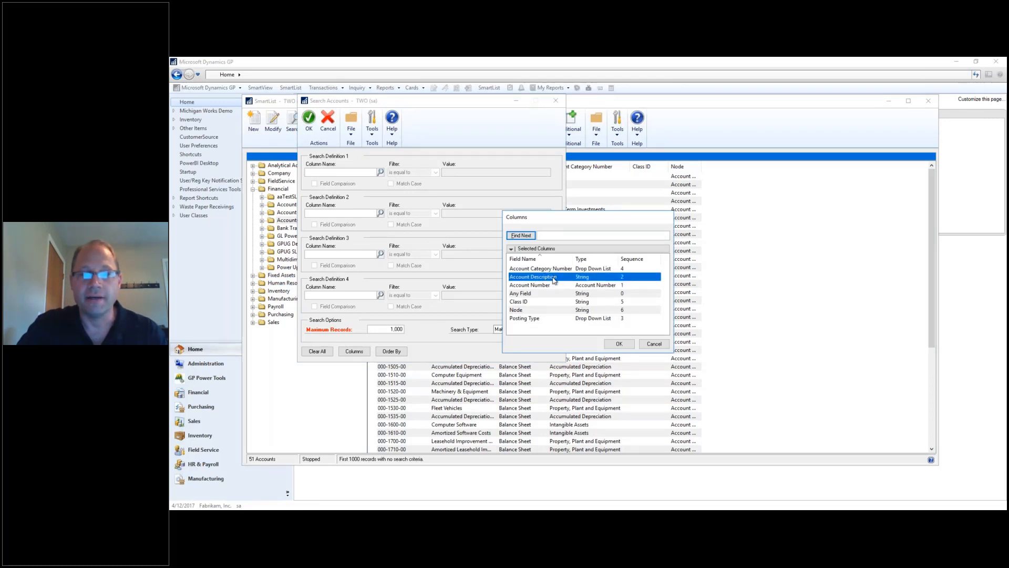
double_click(554, 281)
left_click(435, 172)
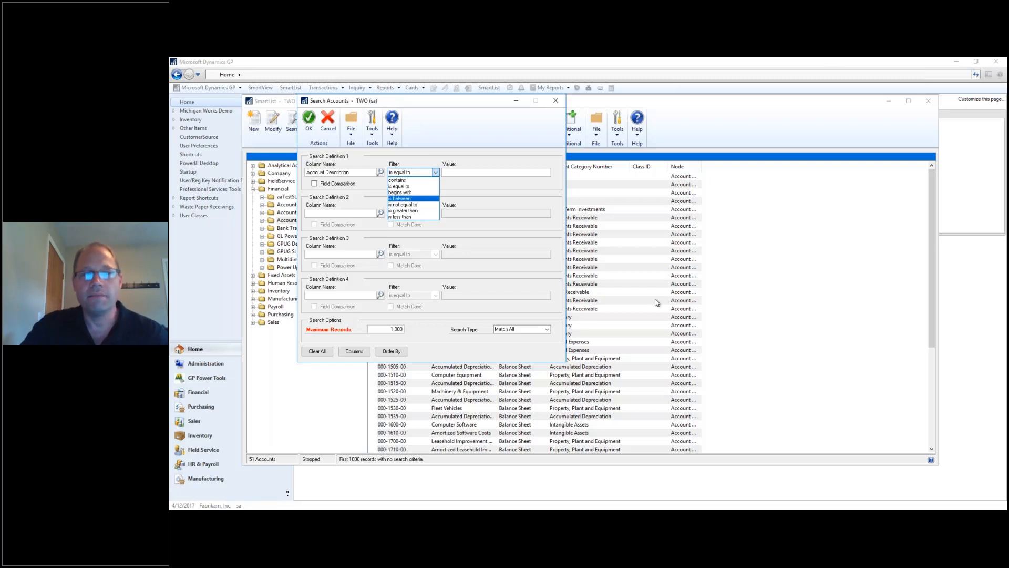
left_click(601, 212)
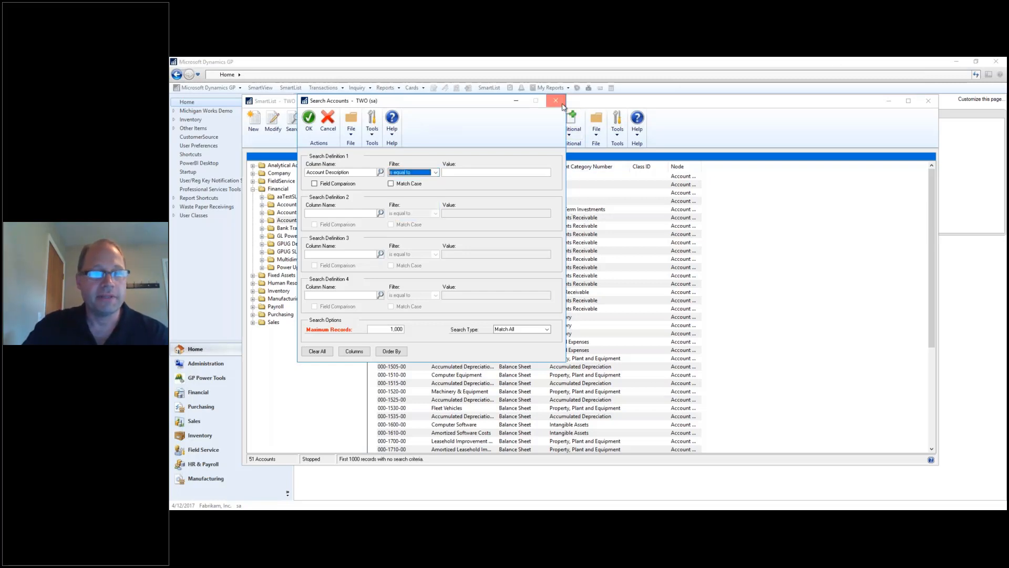
left_click(562, 104)
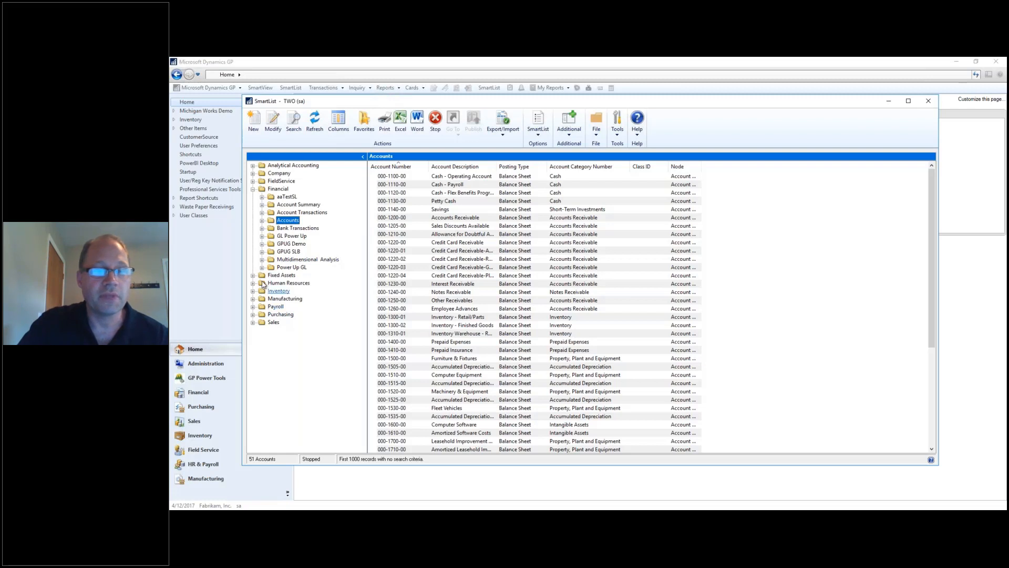
Switch the SmartList to Purchasing's Vendors list and expand its saved favorites.
left_click(252, 314)
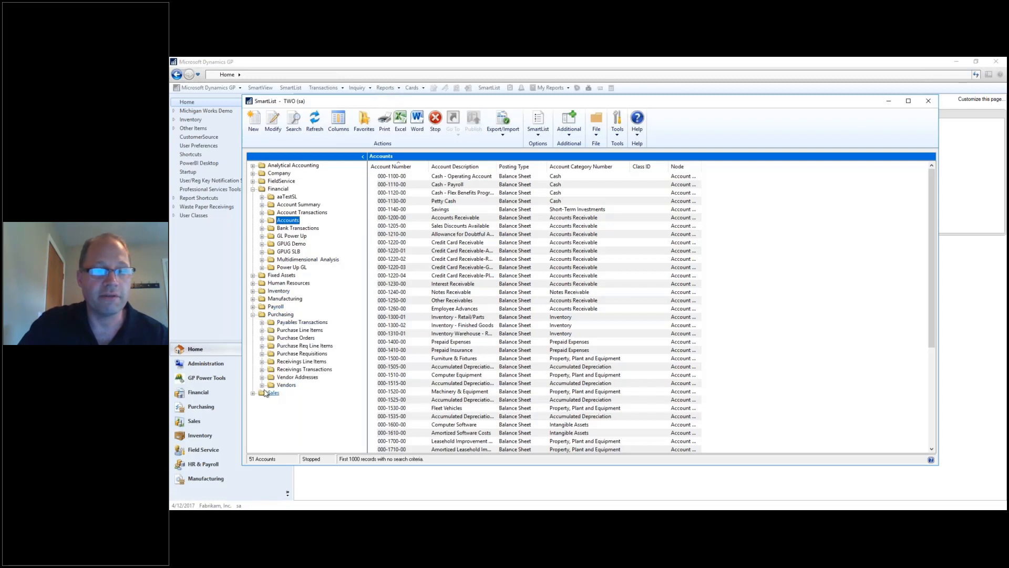
left_click(286, 385)
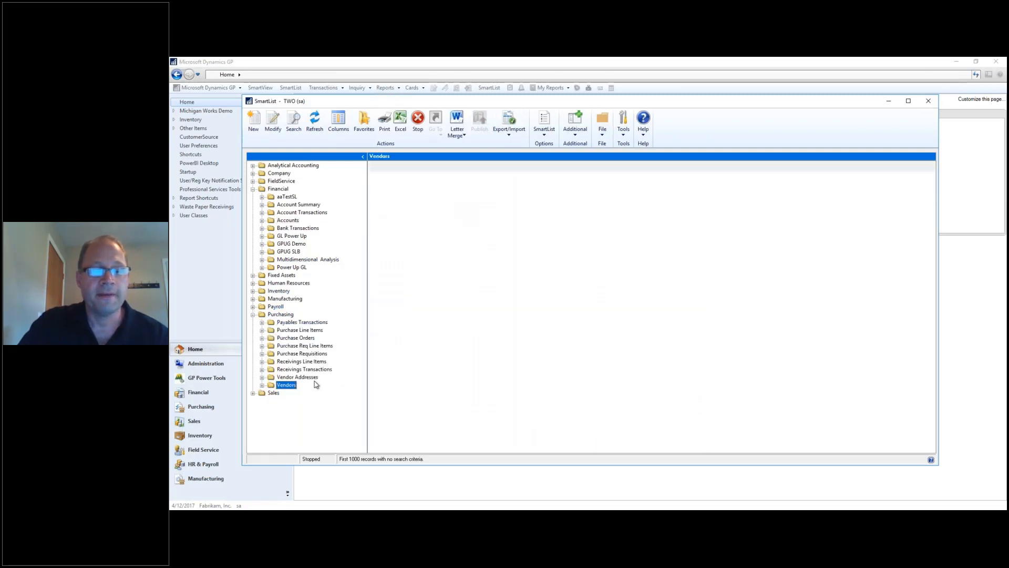
left_click(263, 386)
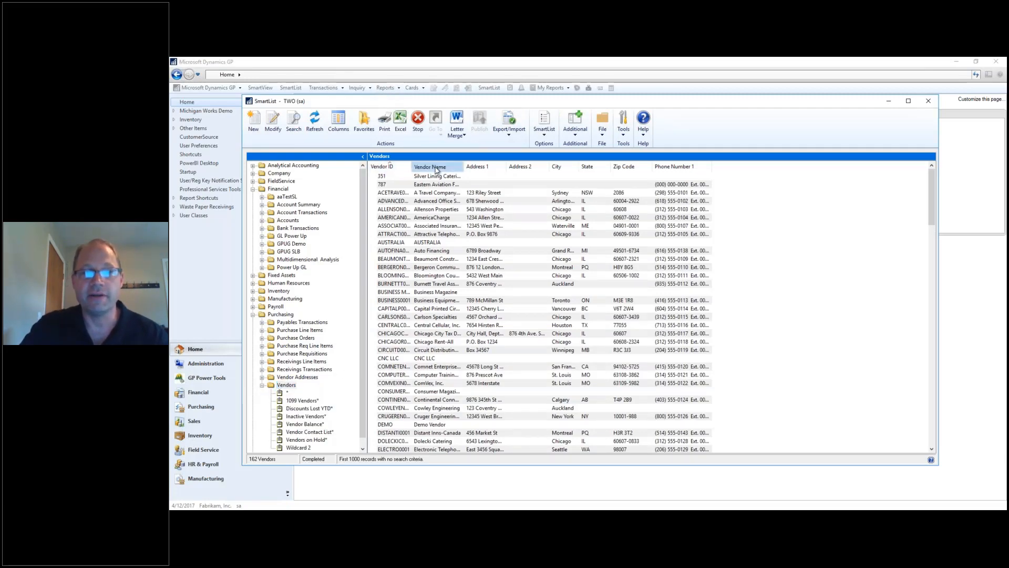
Open A Travel Company's (ACETRAVEL) vendor record in Vendor Maintenance, then close it.
left_click(408, 194)
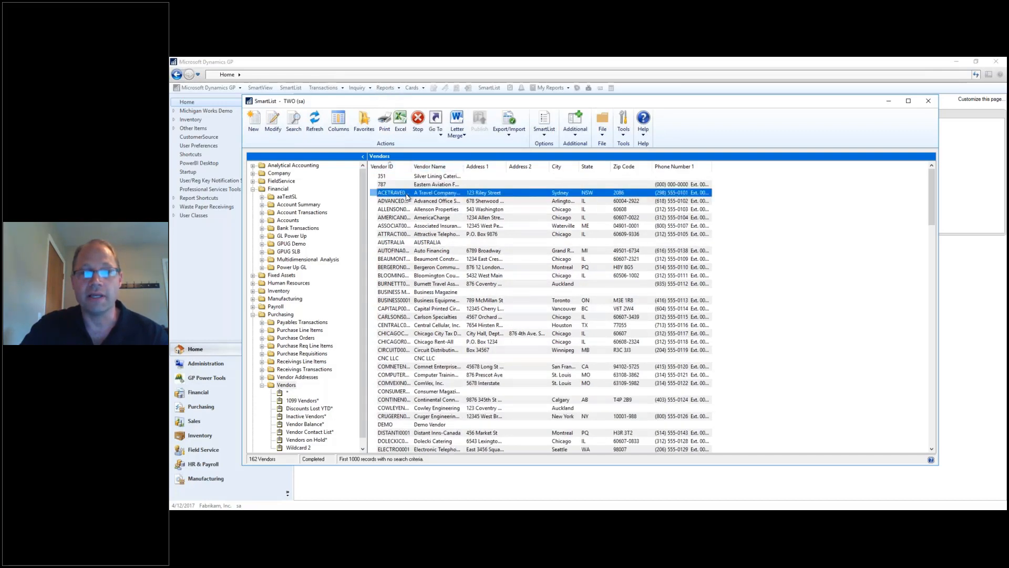
double_click(408, 195)
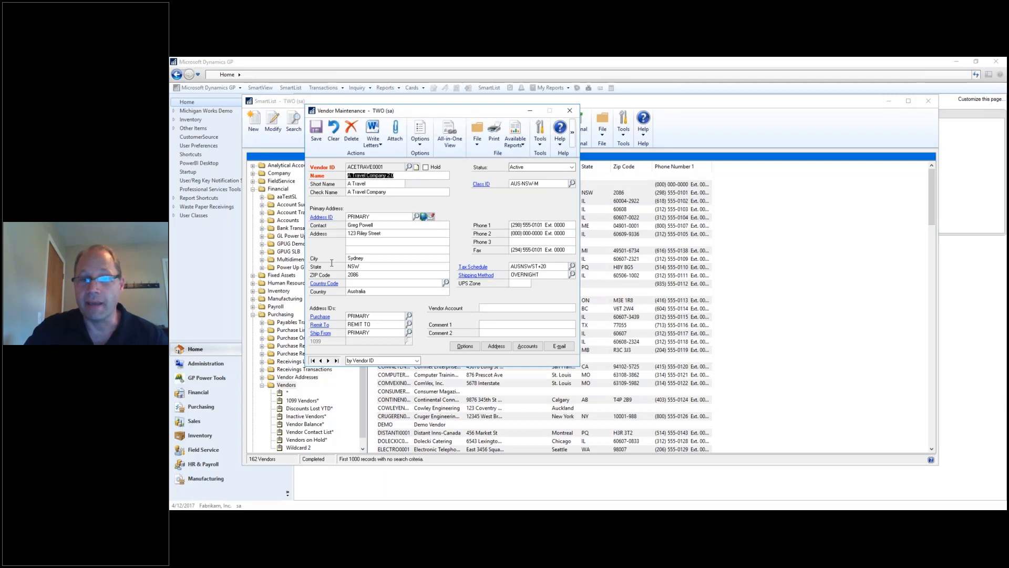
left_click(570, 111)
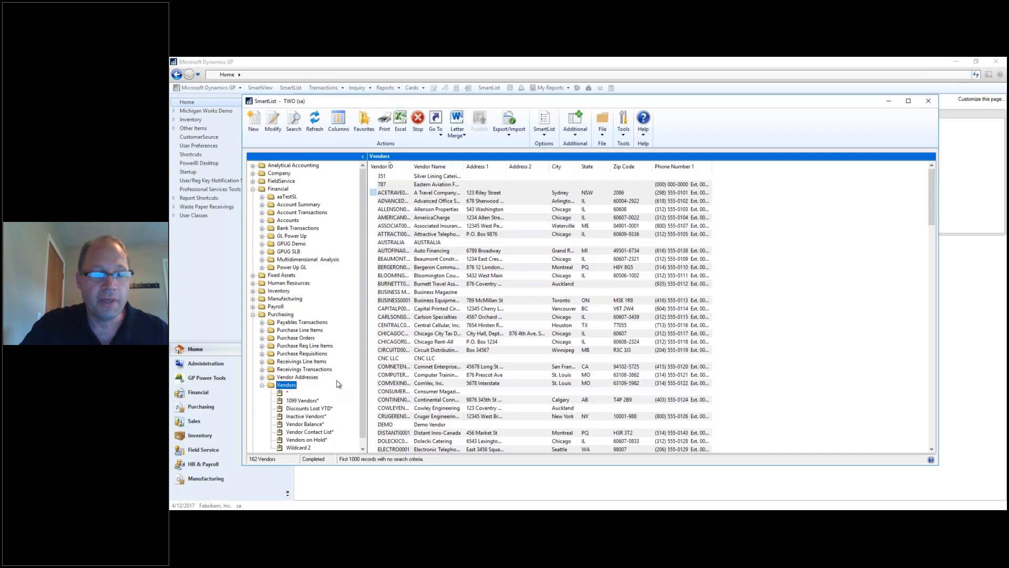
scroll(365, 389, "down", 1)
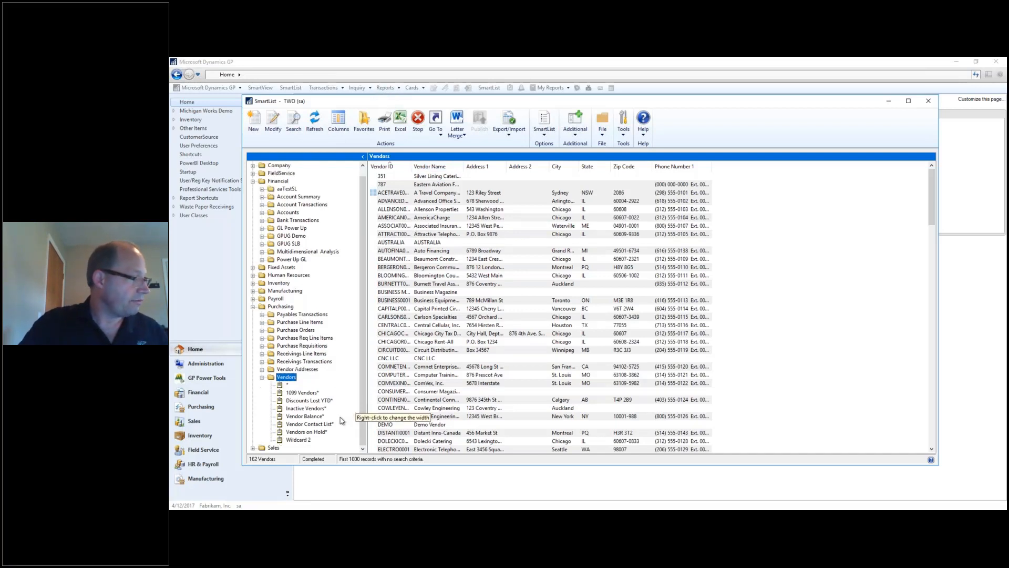
Open the Accounts Wildcard 1 favorite and clear Search Definition 2, leaving 9 accounts matching 000-%-04.
left_click(270, 214)
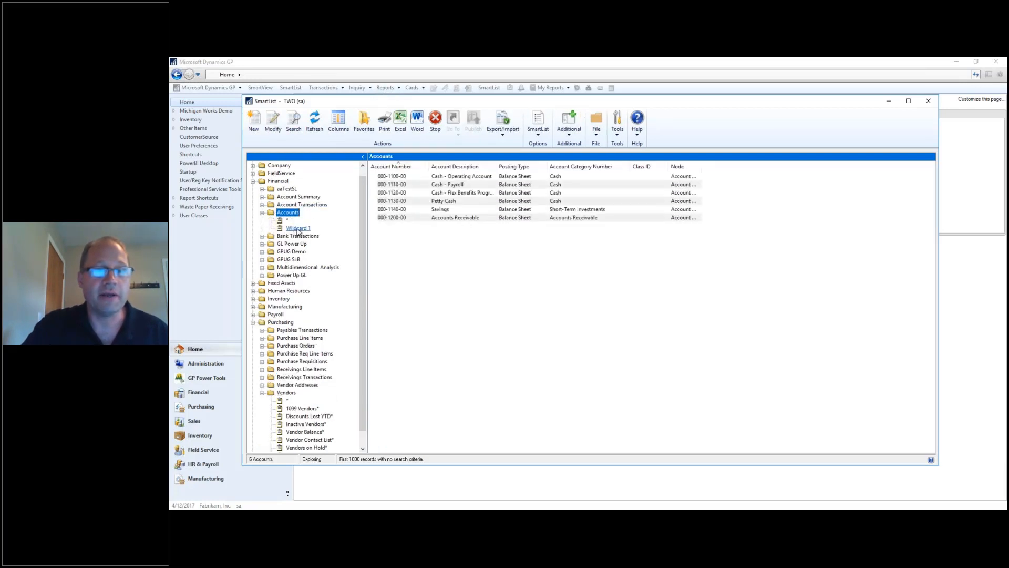
left_click(298, 229)
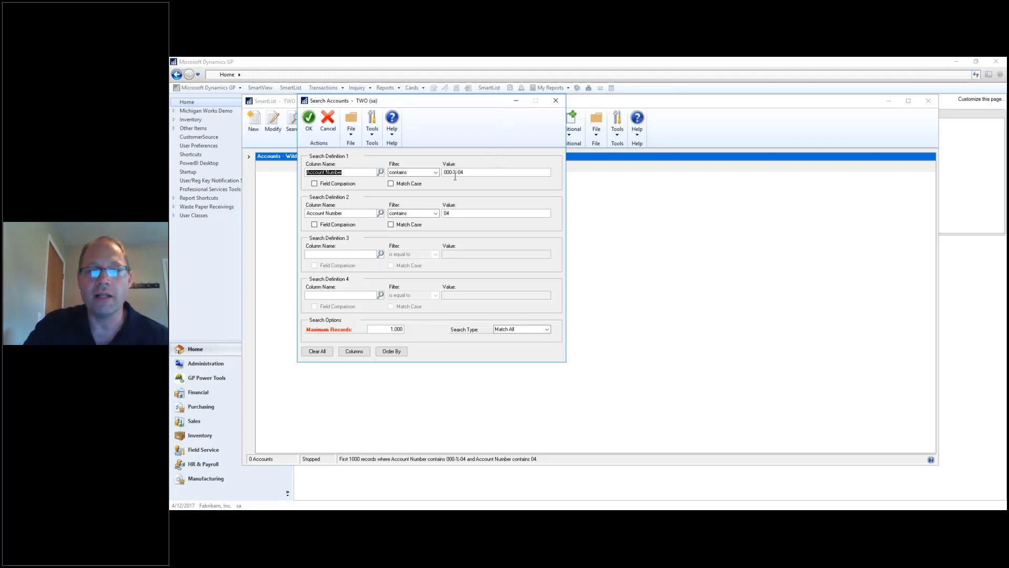
left_click(368, 215)
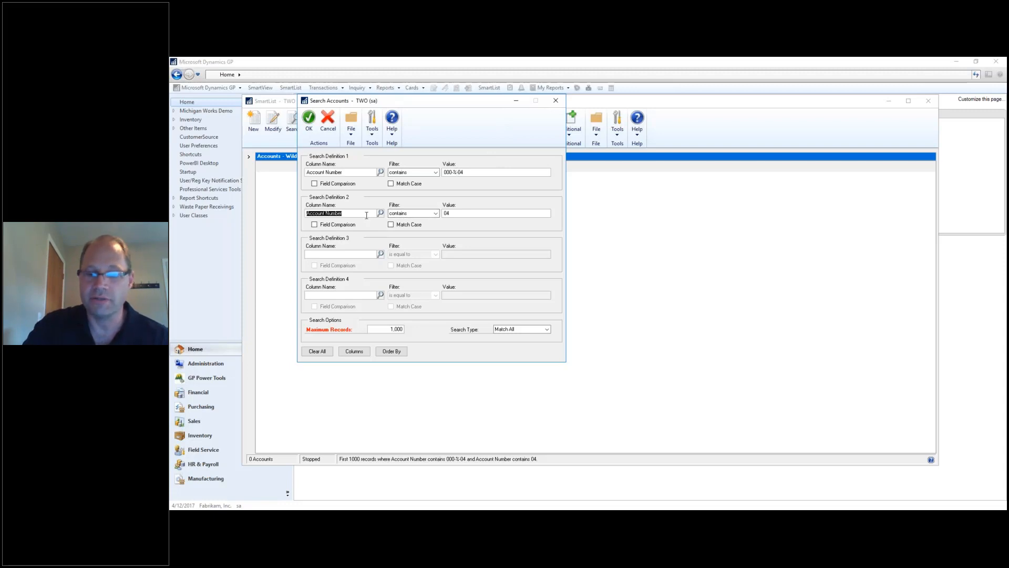
key("Delete")
left_click(309, 119)
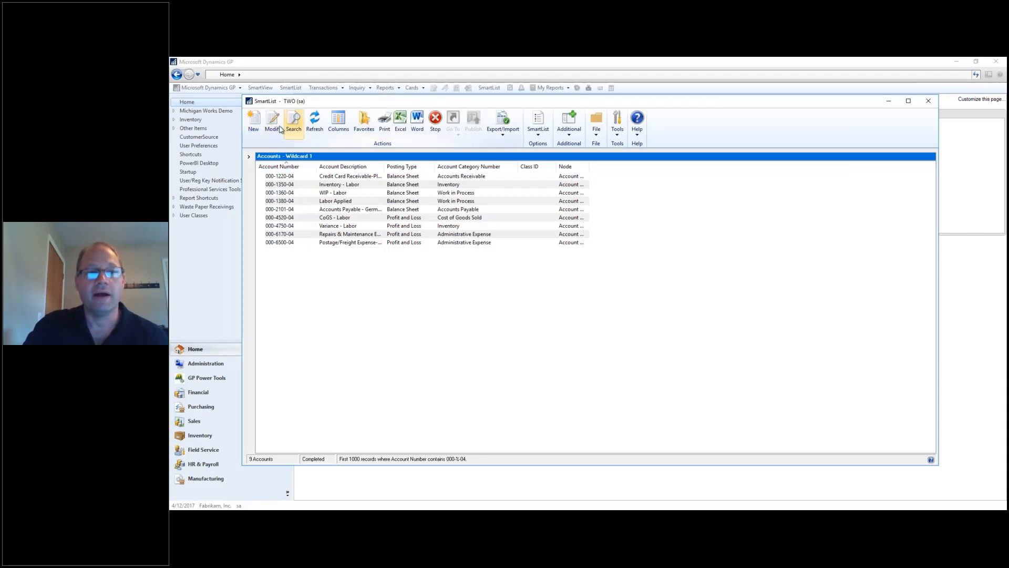
Open and close SmartList Builder, then change the account search value to %-04 and run it.
left_click(280, 131)
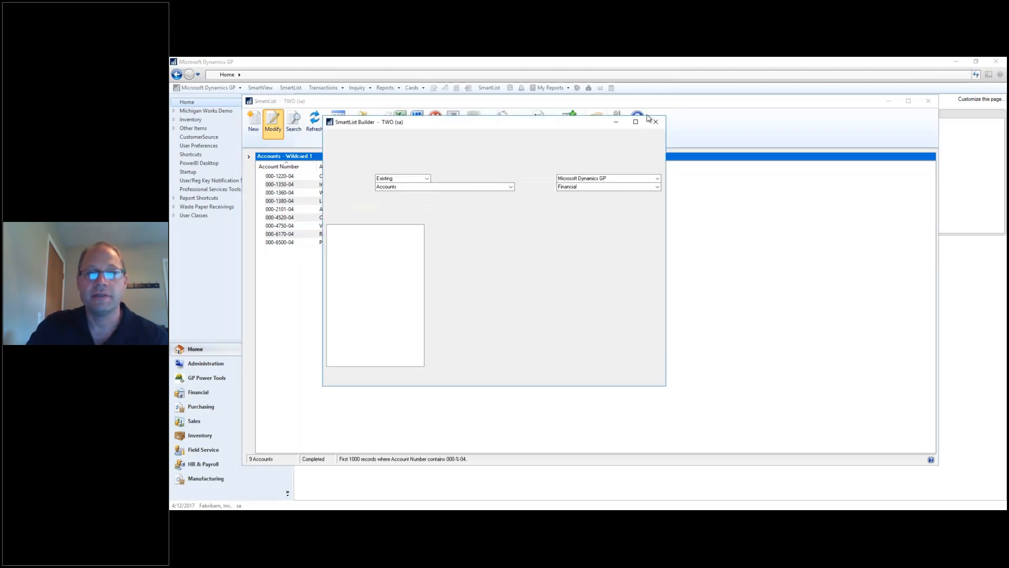
left_click(655, 122)
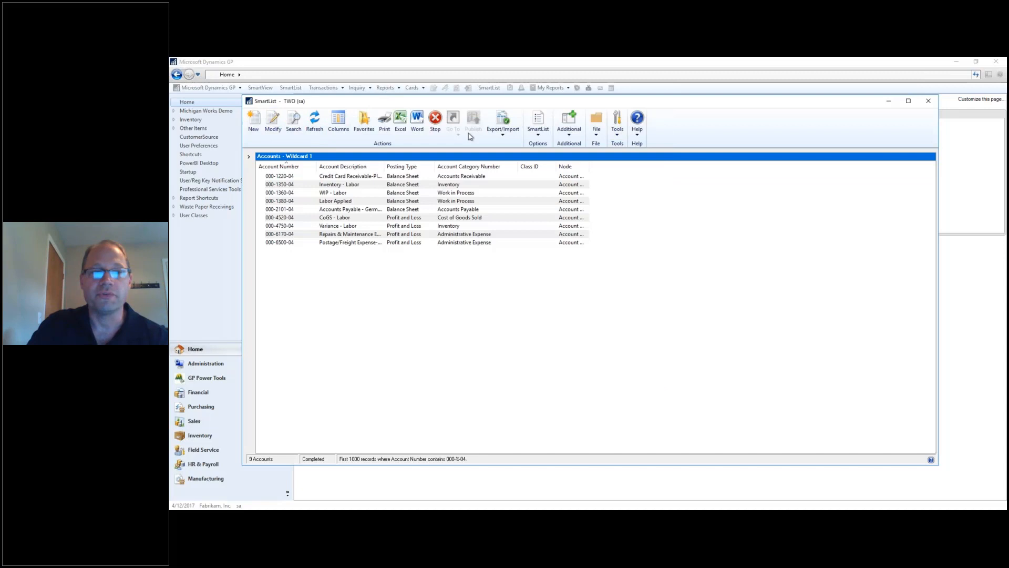
left_click(295, 121)
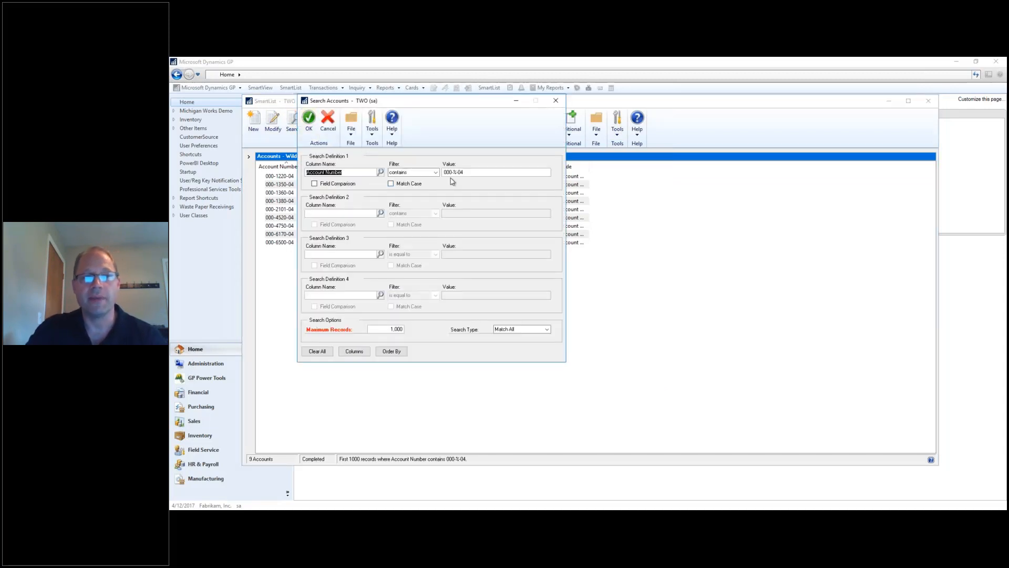
left_click(450, 172)
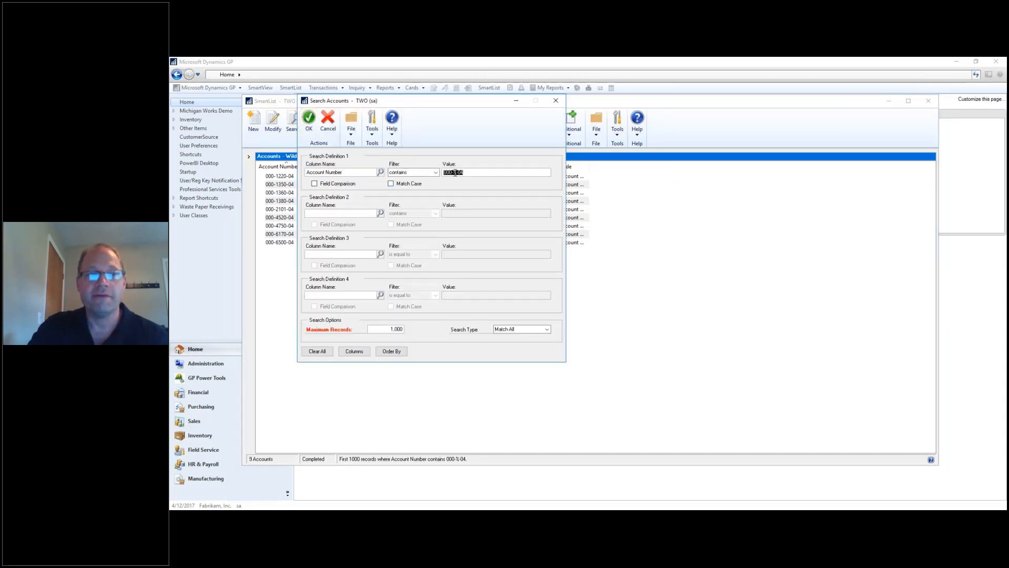
left_click(456, 173)
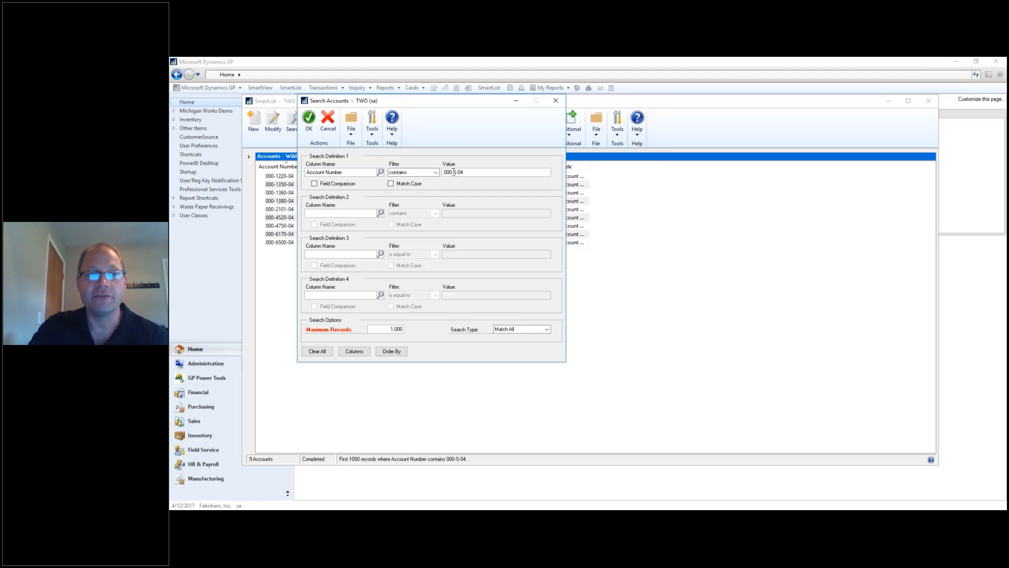
left_click_drag(454, 172, 444, 172)
key("BackSpace")
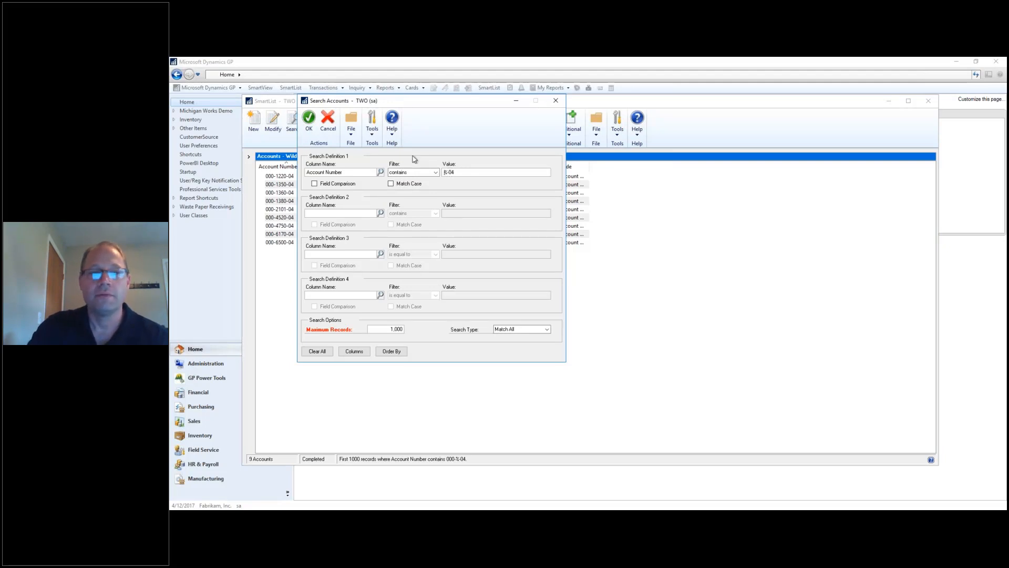
key("Return")
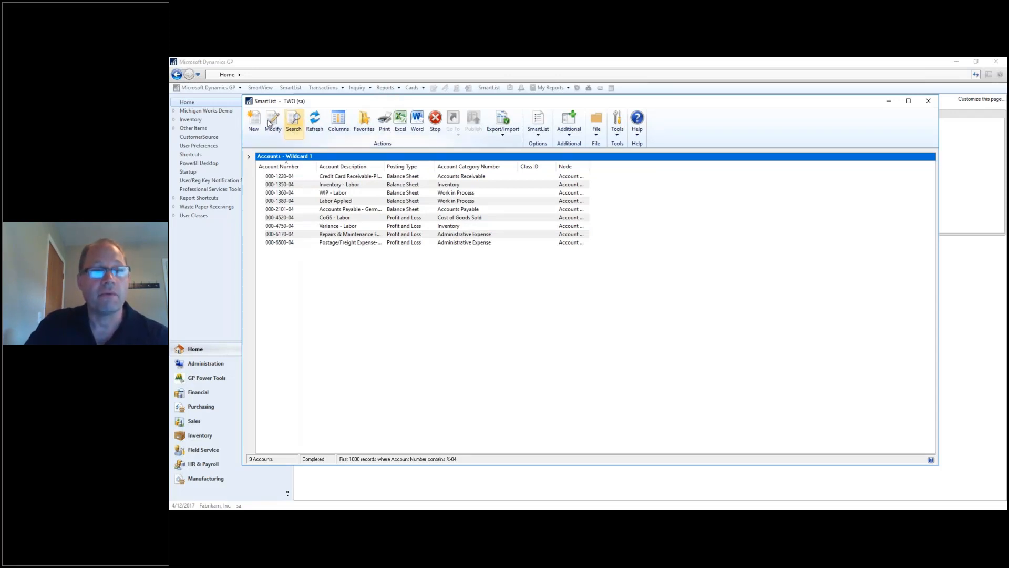
Change the account search value to %04 and rerun, listing 17 accounts.
left_click(291, 126)
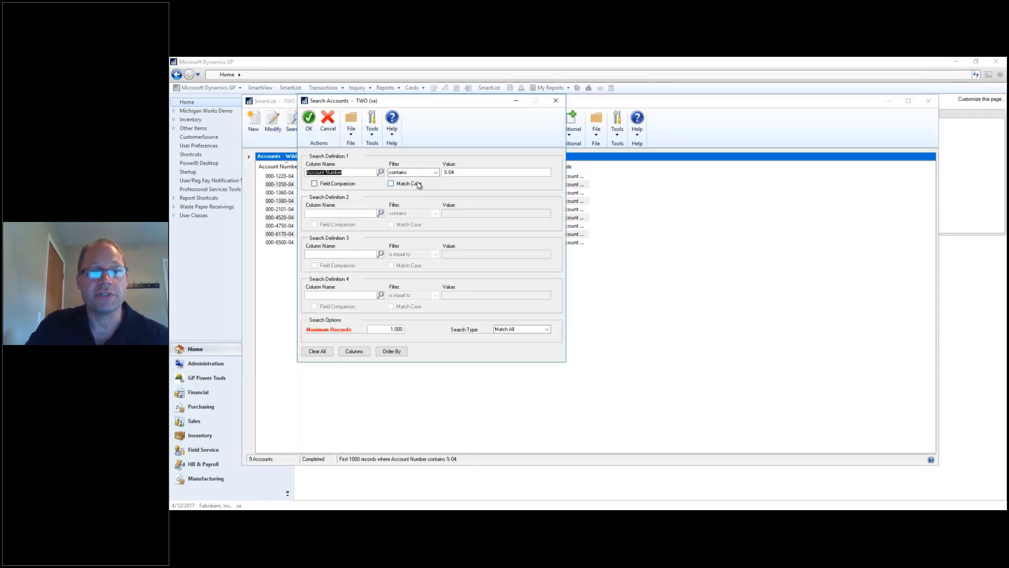
left_click(451, 172)
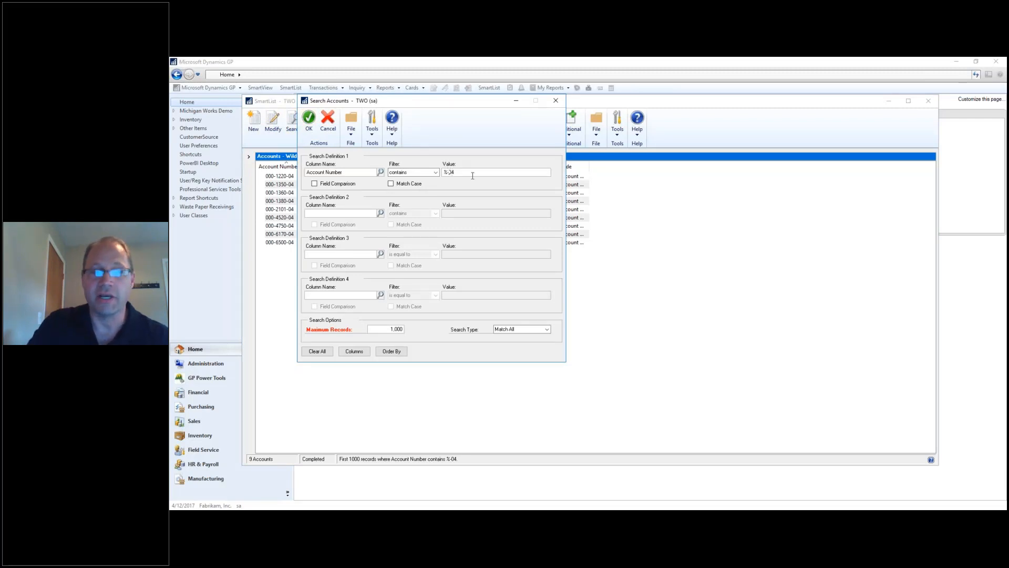
key("BackSpace")
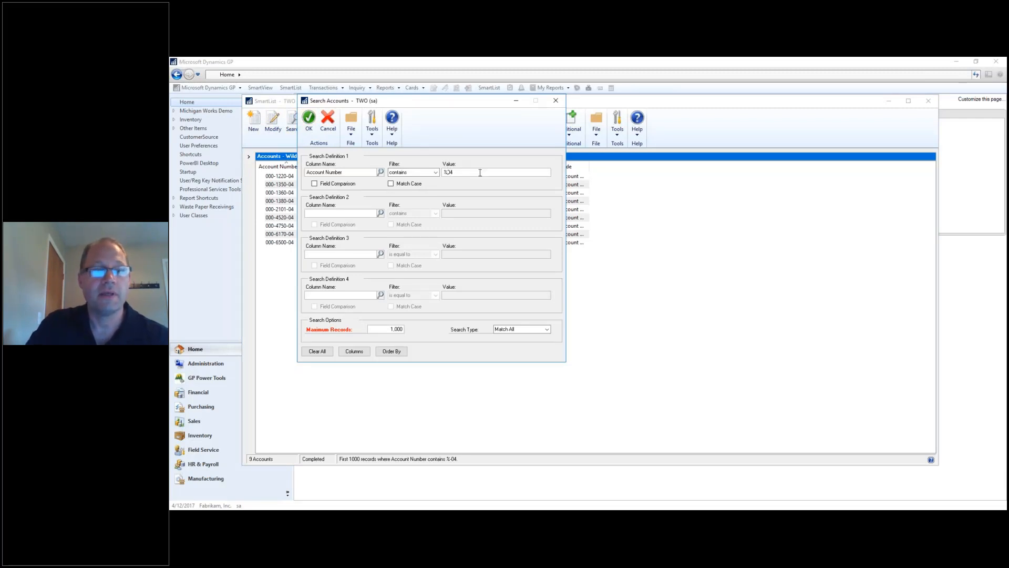
left_click(309, 119)
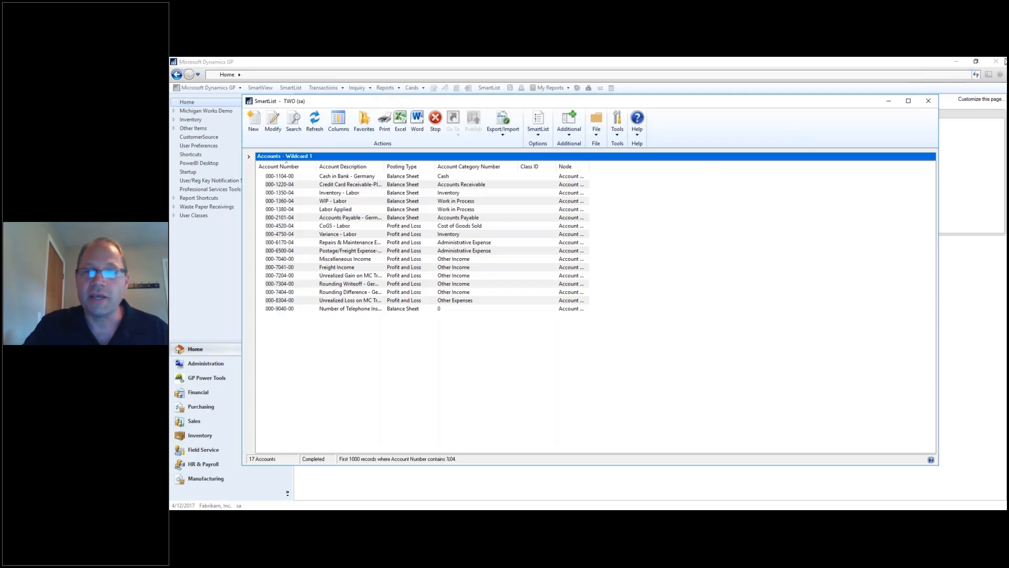
Select the Vendors Wildcard 2 favorite from the SmartList tree.
left_click(248, 160)
scroll(314, 399, "down", 1)
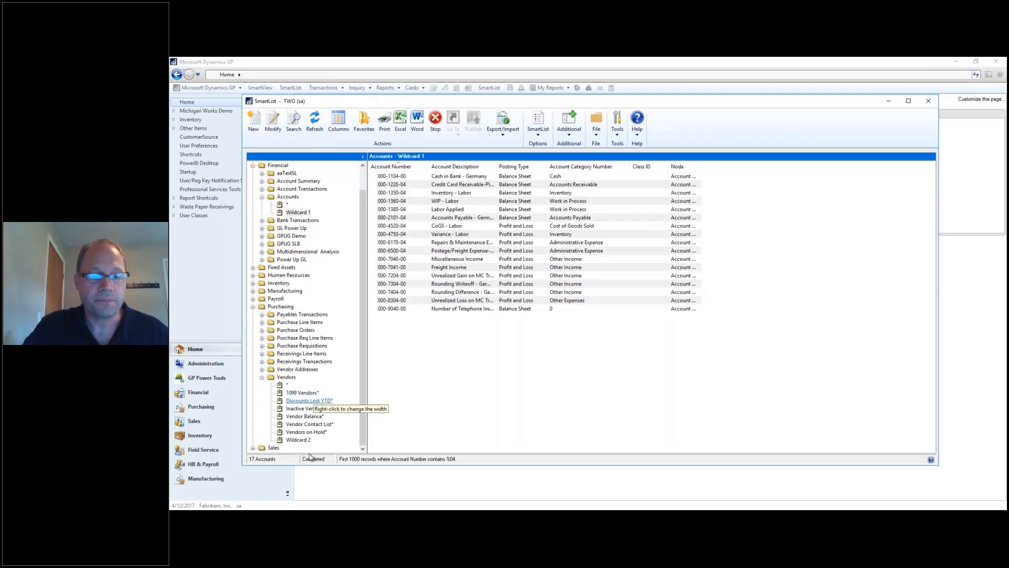
left_click(299, 439)
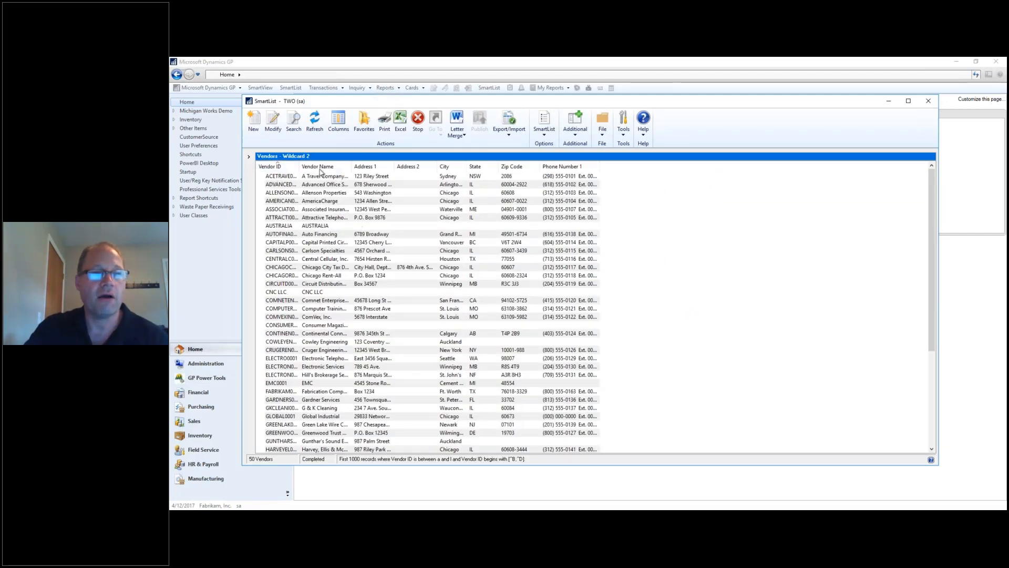
Delete Search Definition 2, keeping only Vendor IDs between a and l (59 vendors).
left_click(294, 122)
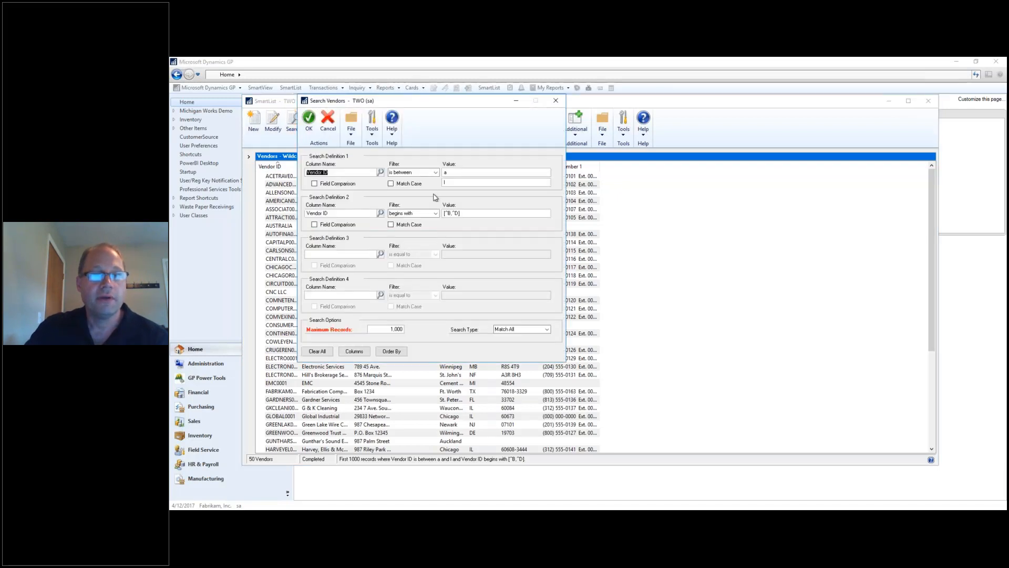
left_click(459, 173)
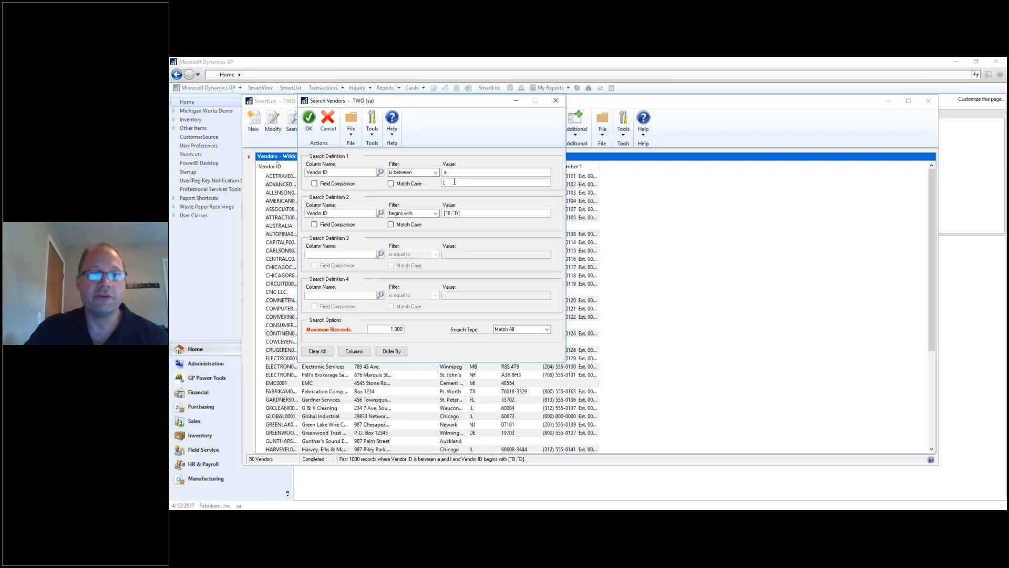
left_click(345, 215)
left_click(466, 212)
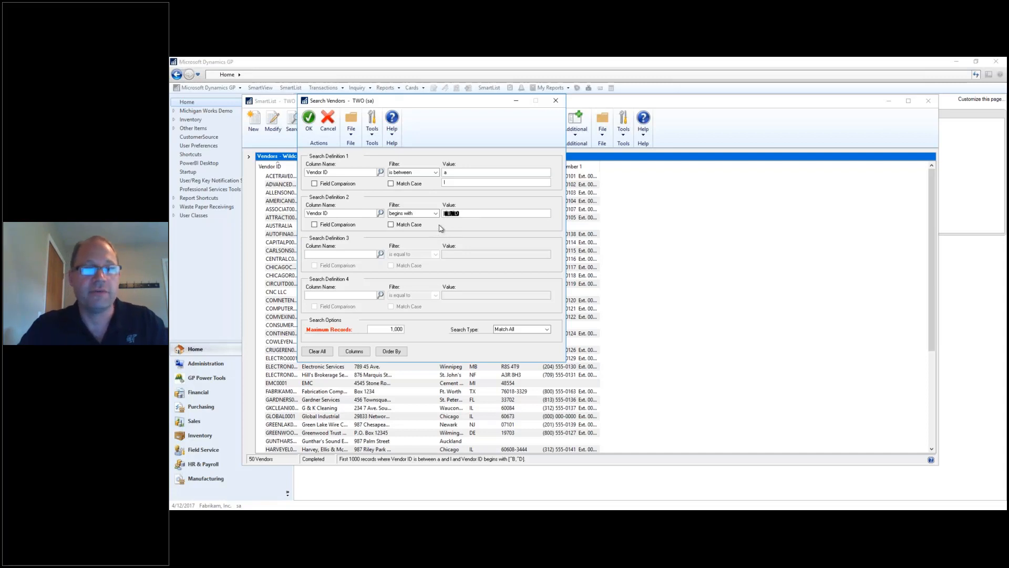
left_click(345, 213)
key("BackSpace")
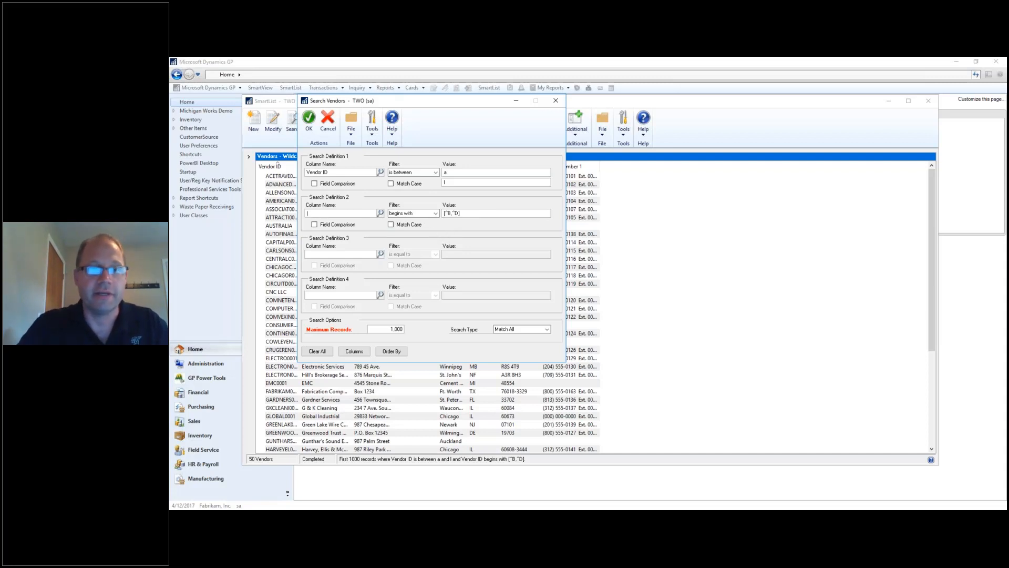
key("Tab")
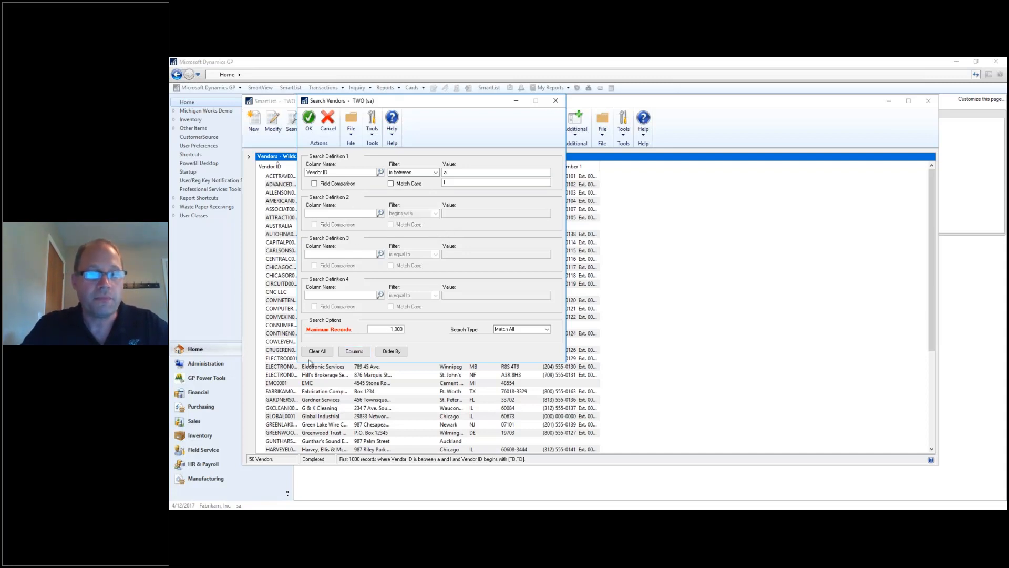
left_click(308, 120)
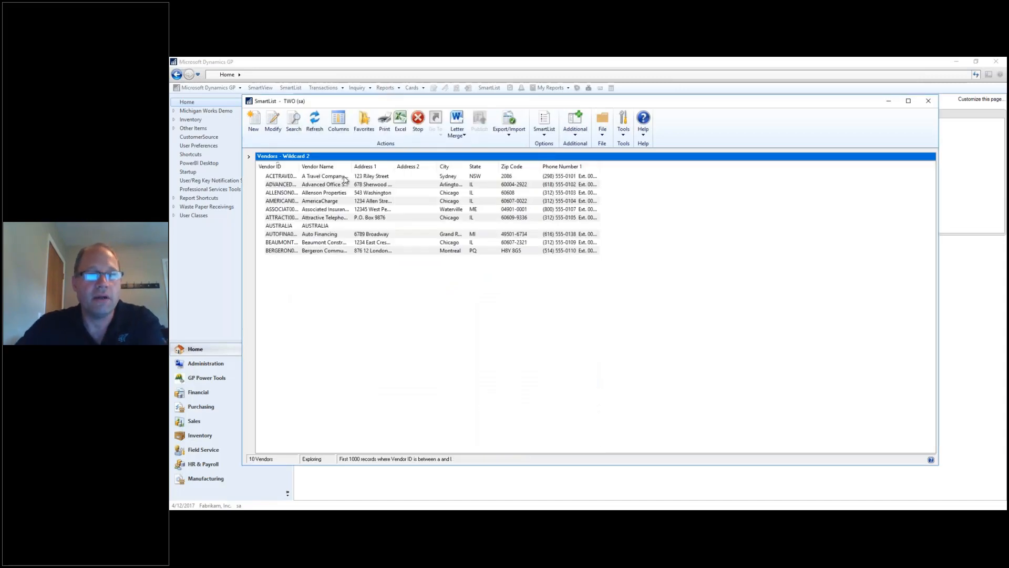
scroll(446, 298, "down", 8)
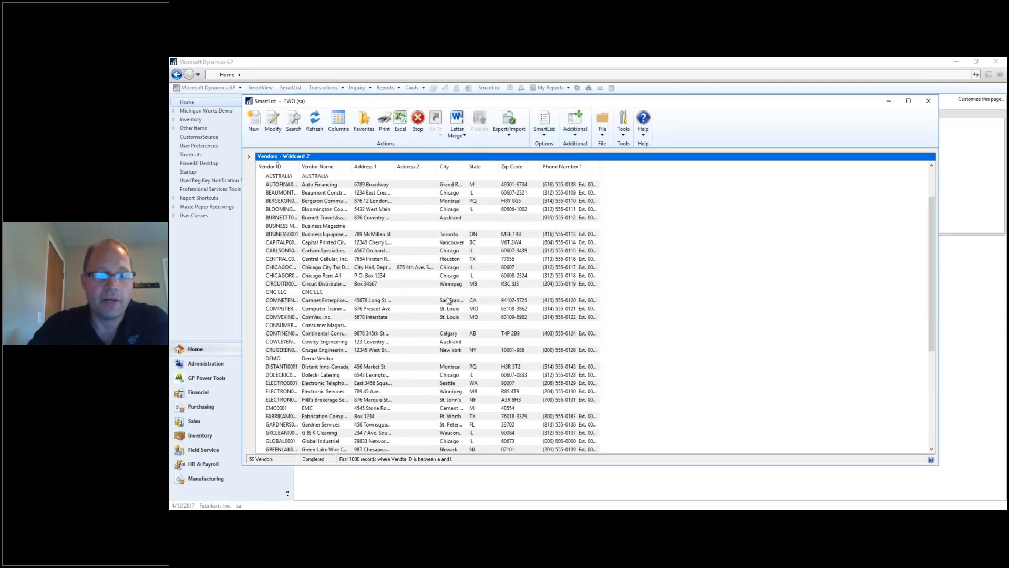
scroll(445, 297, "down", 1)
scroll(445, 297, "up", 4)
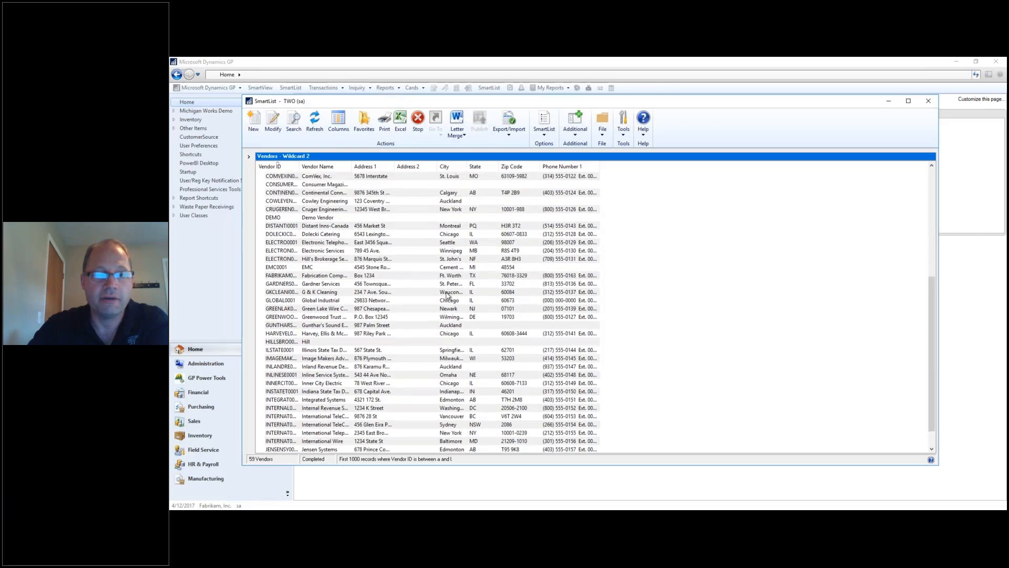
scroll(427, 236, "up", 3)
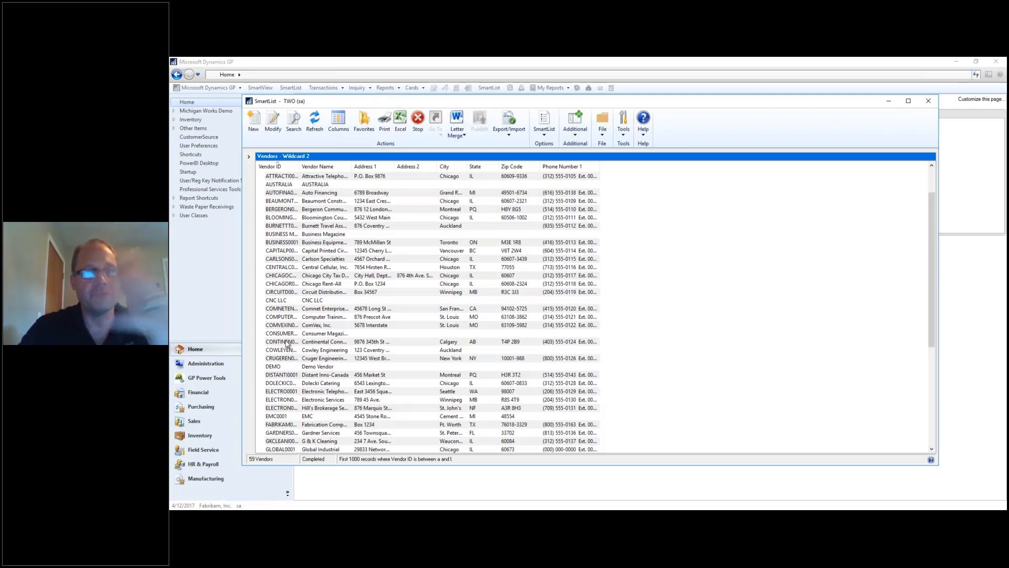
Add a second condition Vendor ID begins with [^B,^D], excluding B and D vendors (50 left).
left_click(301, 131)
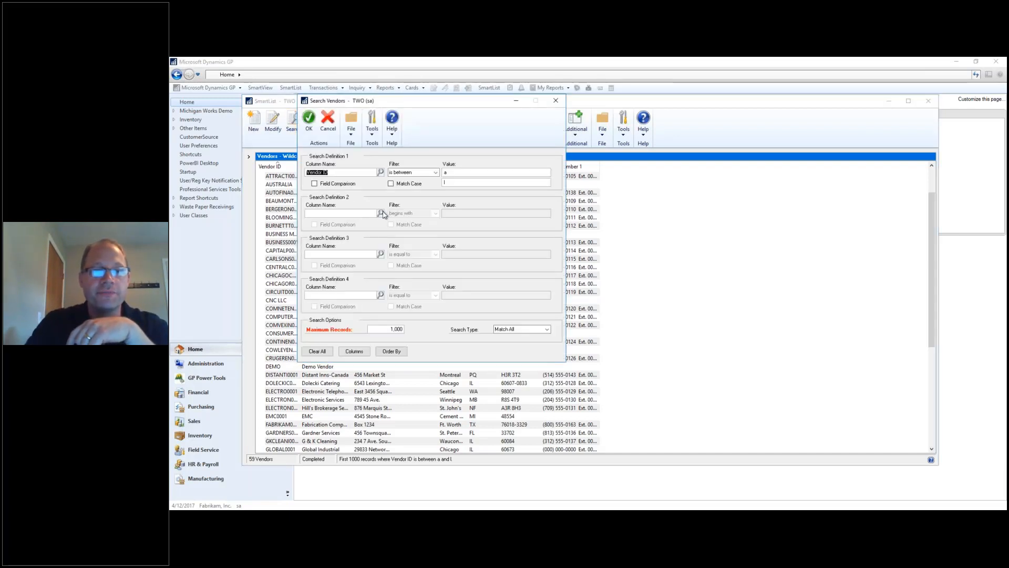
left_click(380, 213)
scroll(539, 294, "down", 1)
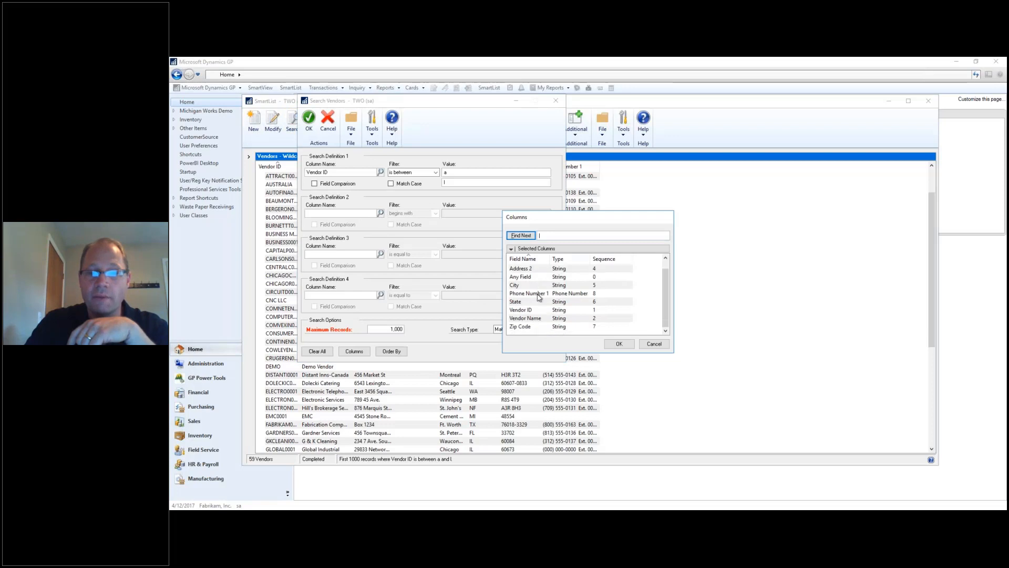
double_click(525, 310)
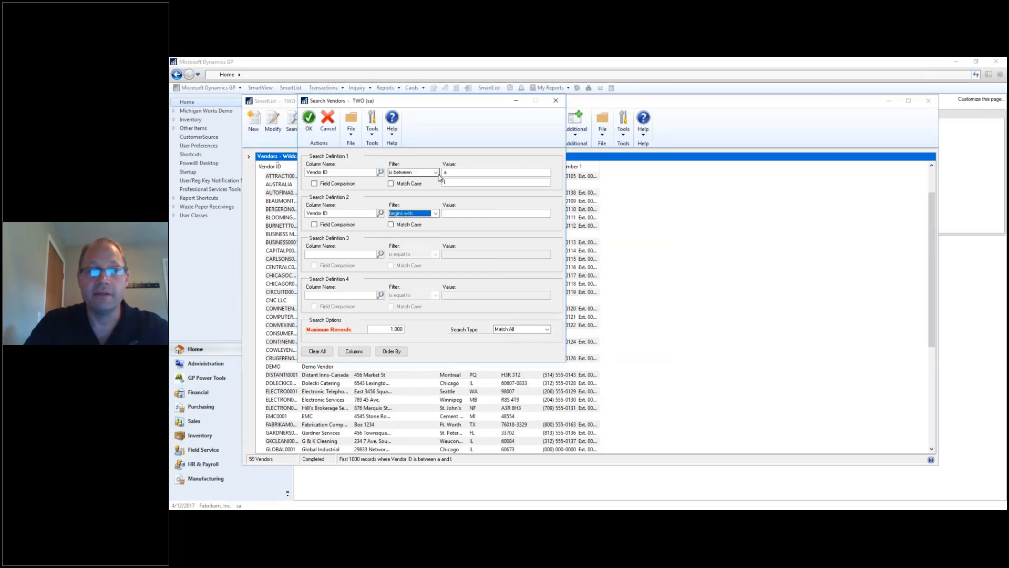
left_click(458, 214)
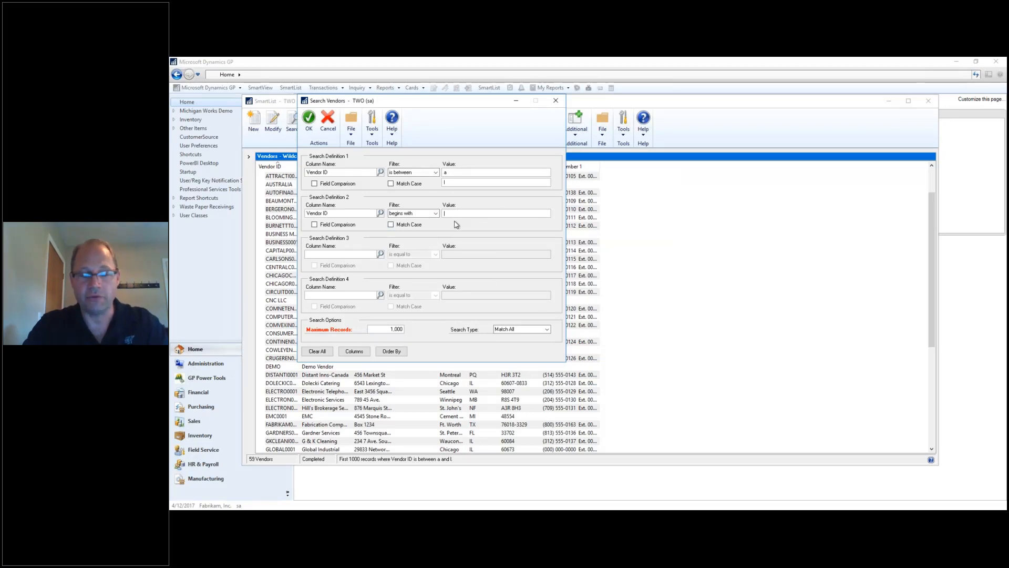
type("[\"B\",\"D\"]")
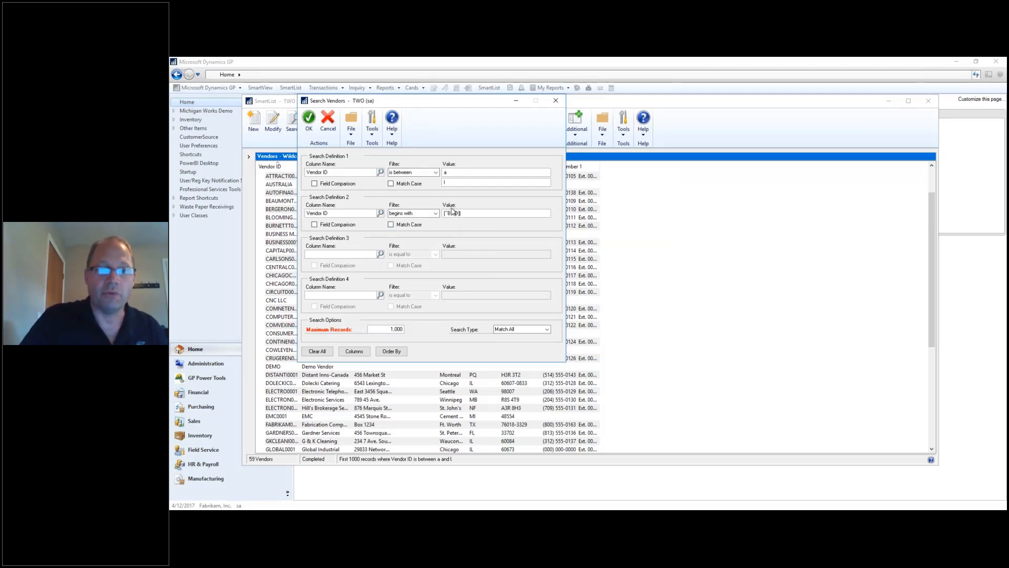
left_click(449, 213)
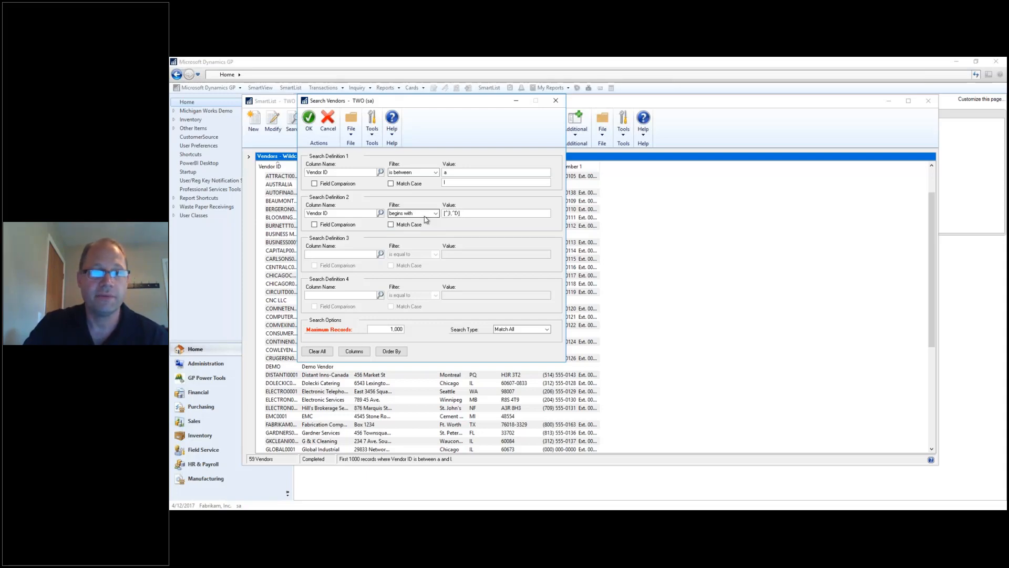
left_click(309, 119)
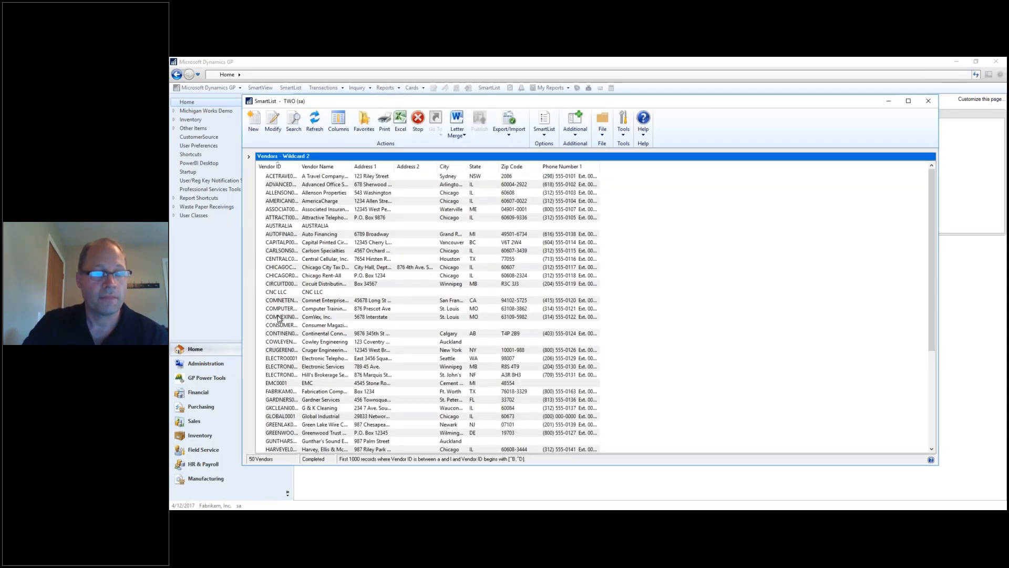
scroll(279, 318, "down", 2)
scroll(297, 210, "up", 1)
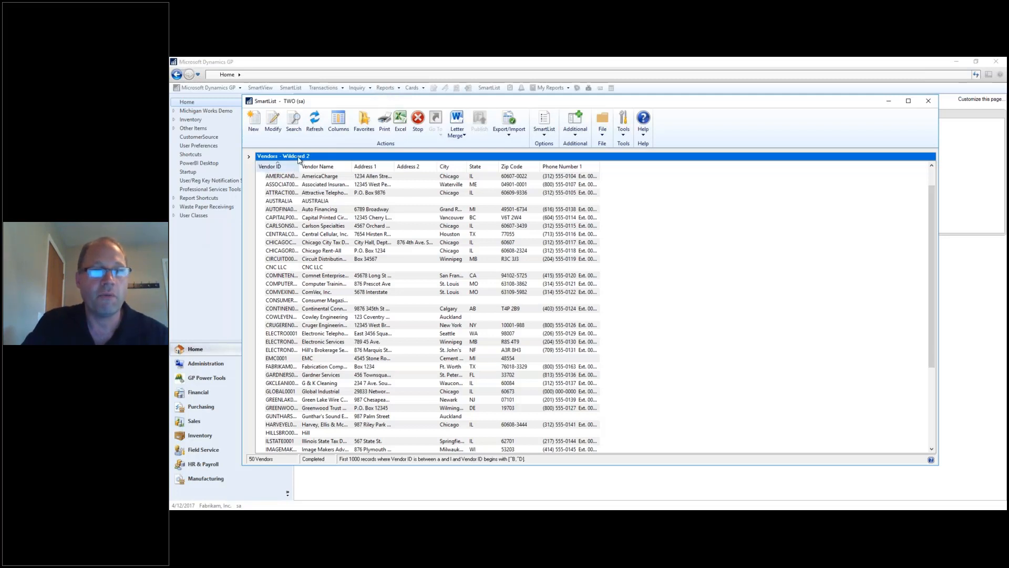
Edit the second condition's pattern from [^B,^D] to [B,D], leaving 9 vendors.
left_click(293, 122)
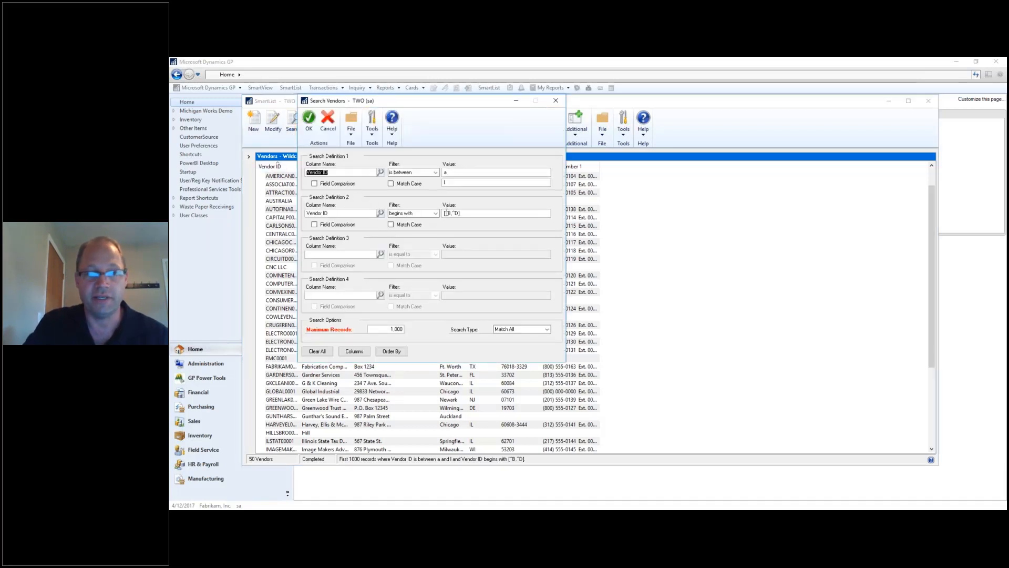
left_click(448, 213)
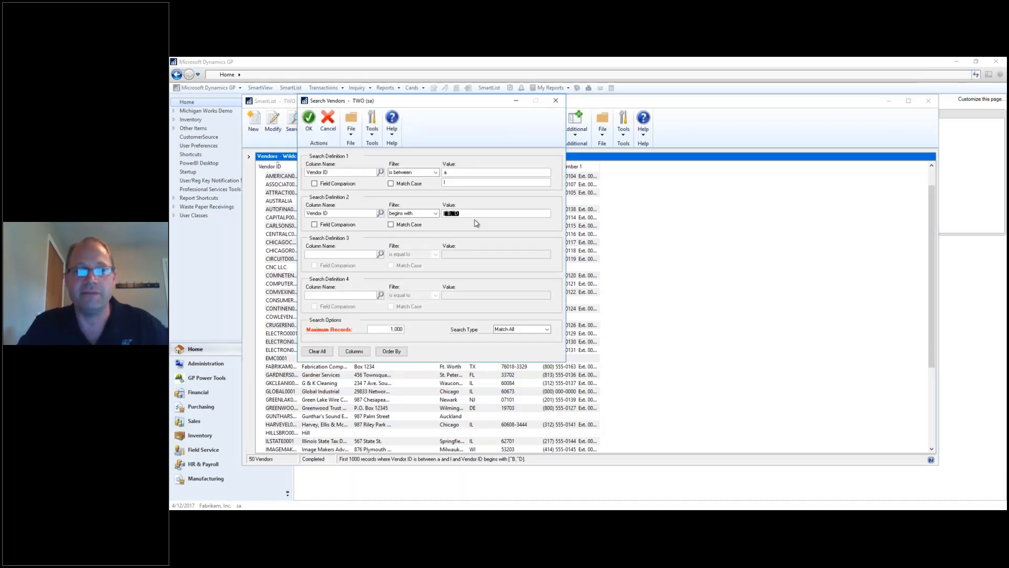
key("Home")
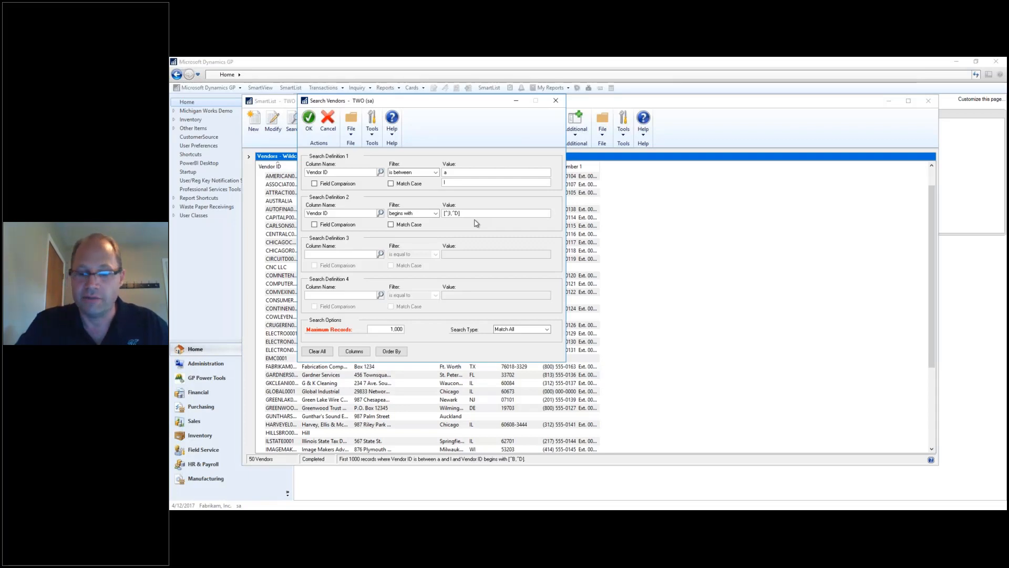
key("Right")
key("Delete")
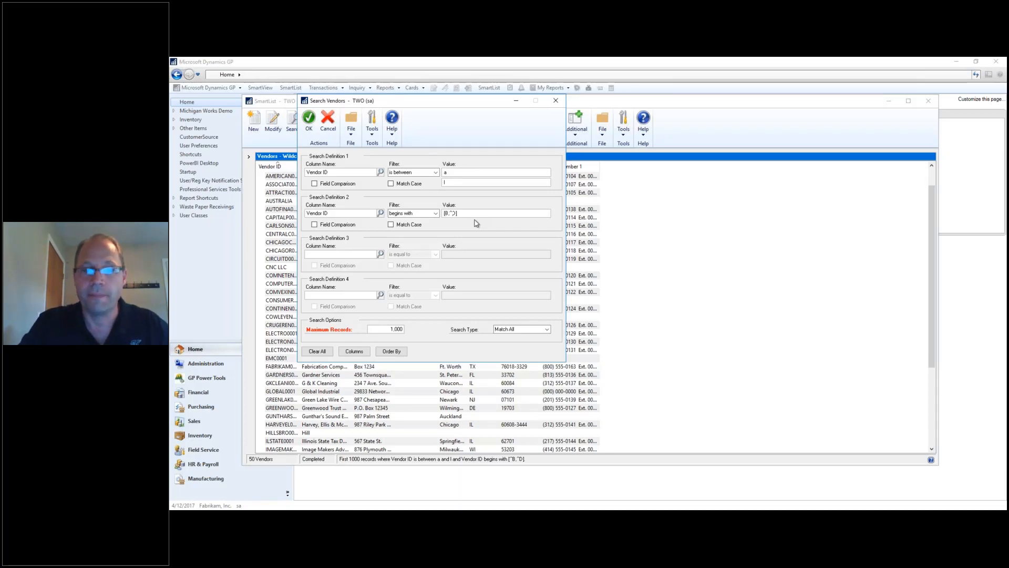
key("Right")
key("Right")
key("Delete")
left_click(309, 120)
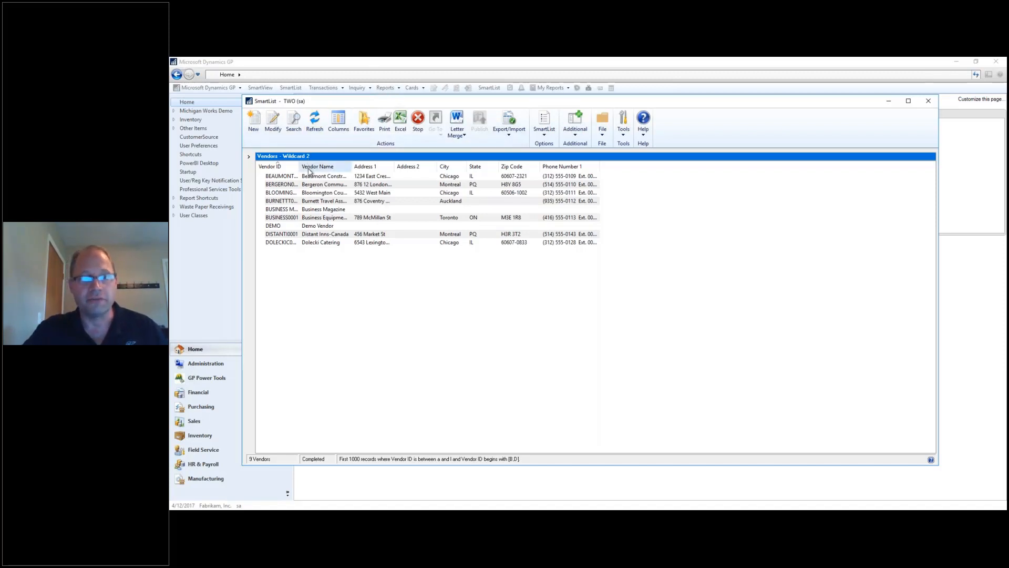
left_click(284, 130)
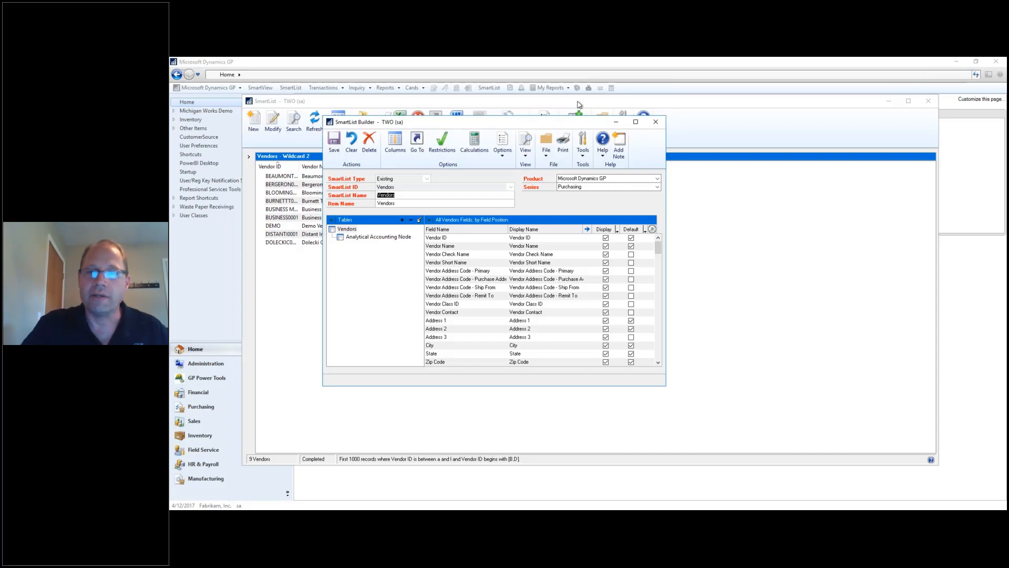
left_click(656, 121)
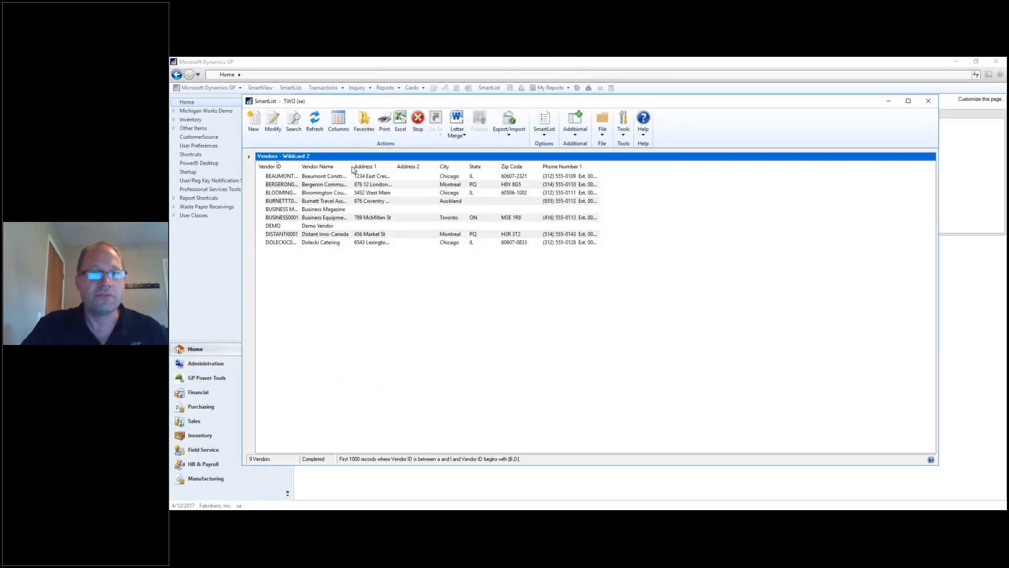
Expand Account Transactions in the SmartList tree and load its 1000 transaction records.
left_click(249, 156)
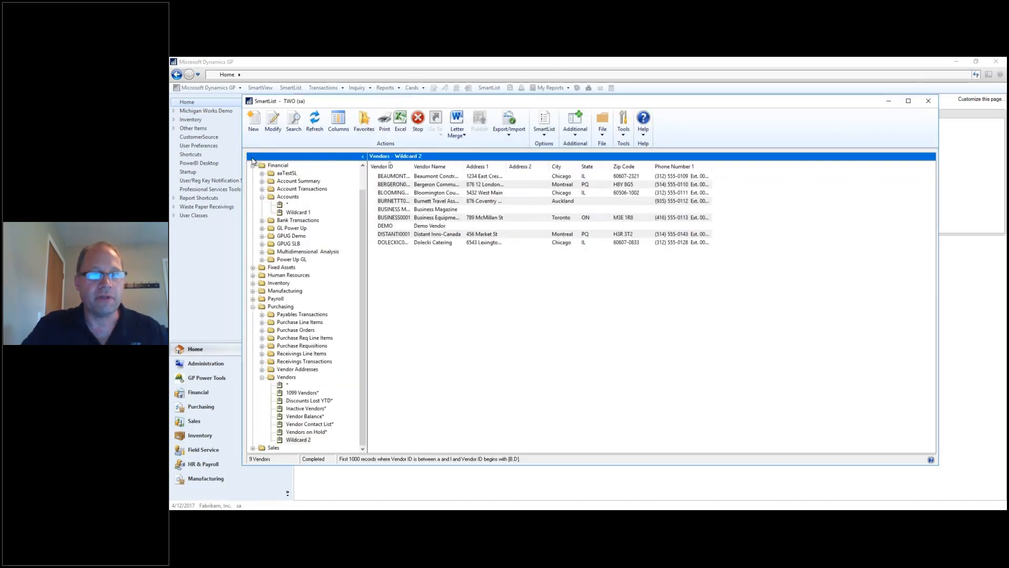
left_click_drag(361, 233, 364, 212)
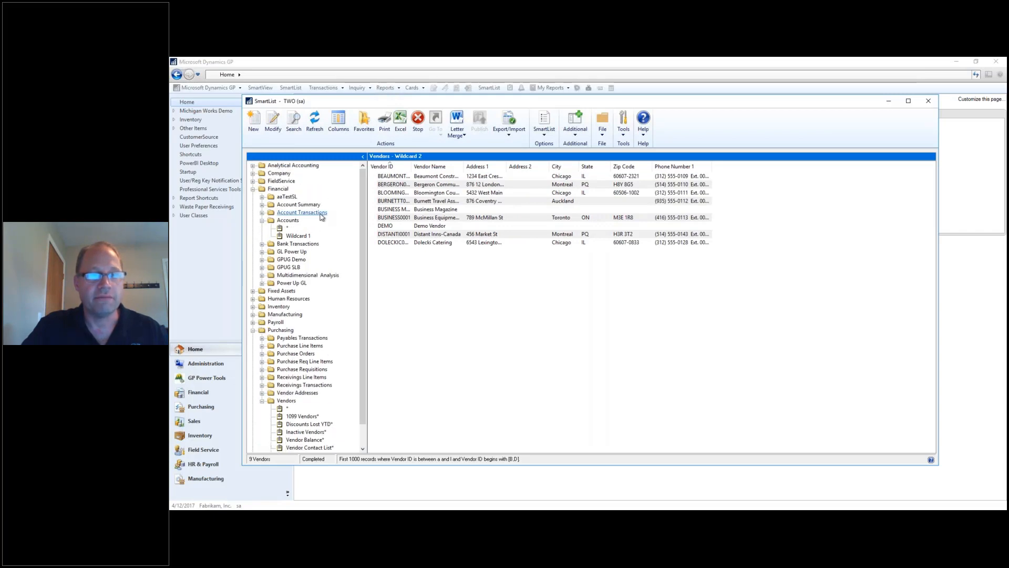
left_click(299, 214)
left_click(300, 214)
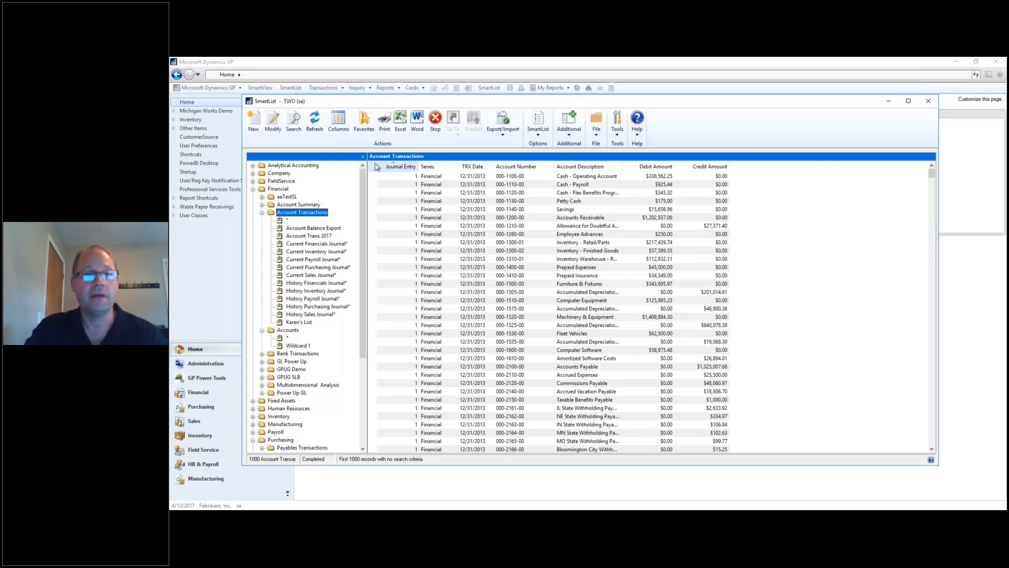
Set Maximum Records to 1000000 in the Account Transactions search and rerun it.
left_click(293, 120)
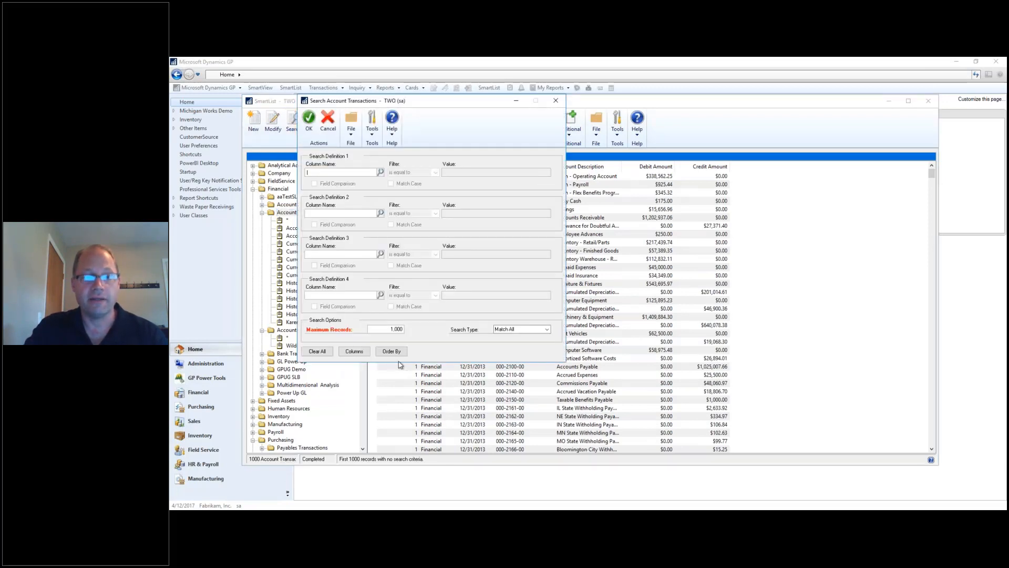
left_click(382, 330)
type("1000000")
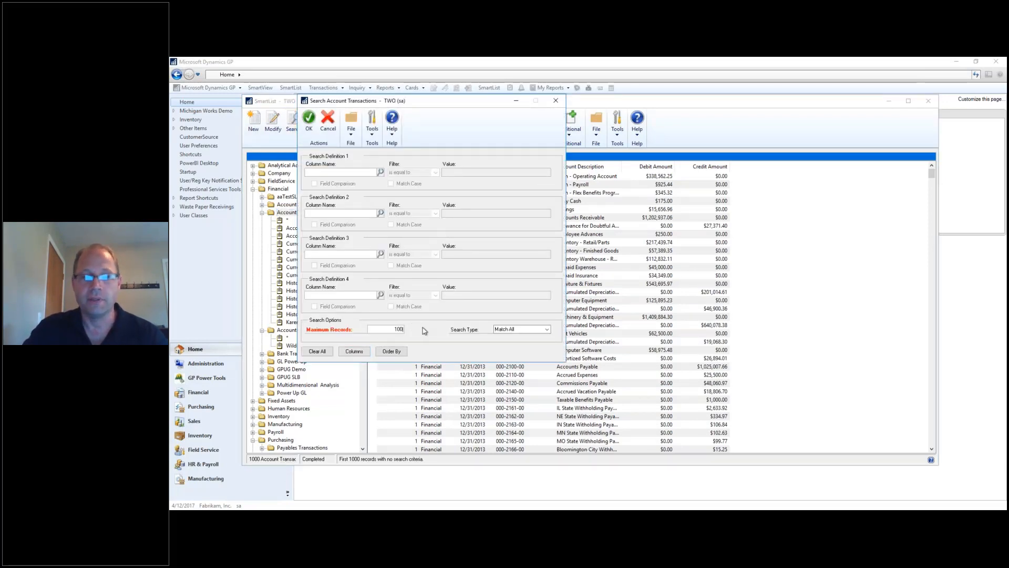
key("Tab")
key("Return")
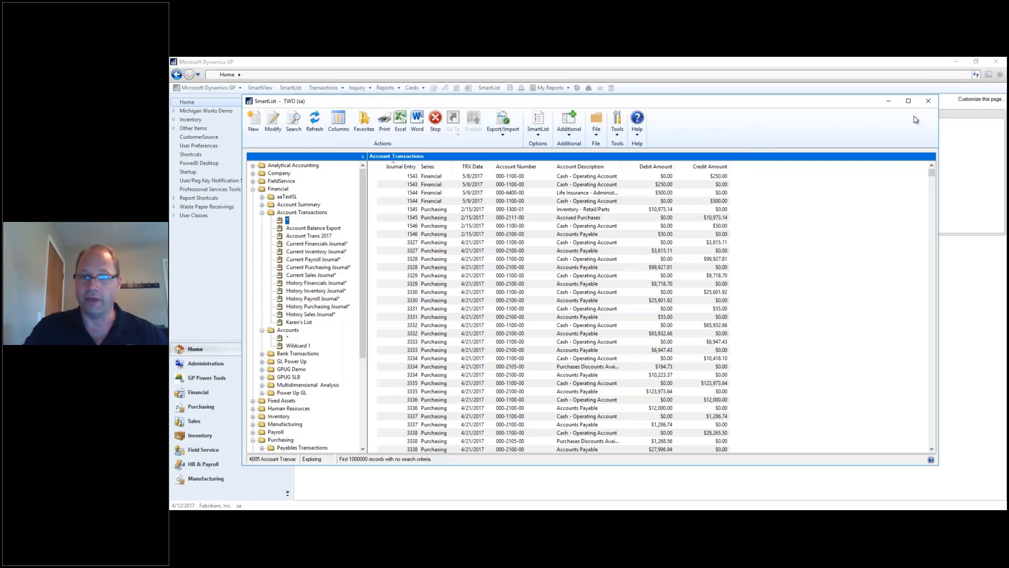
Close the SmartList window so SmartView and its SmartList folders show over the GP home page.
left_click(929, 101)
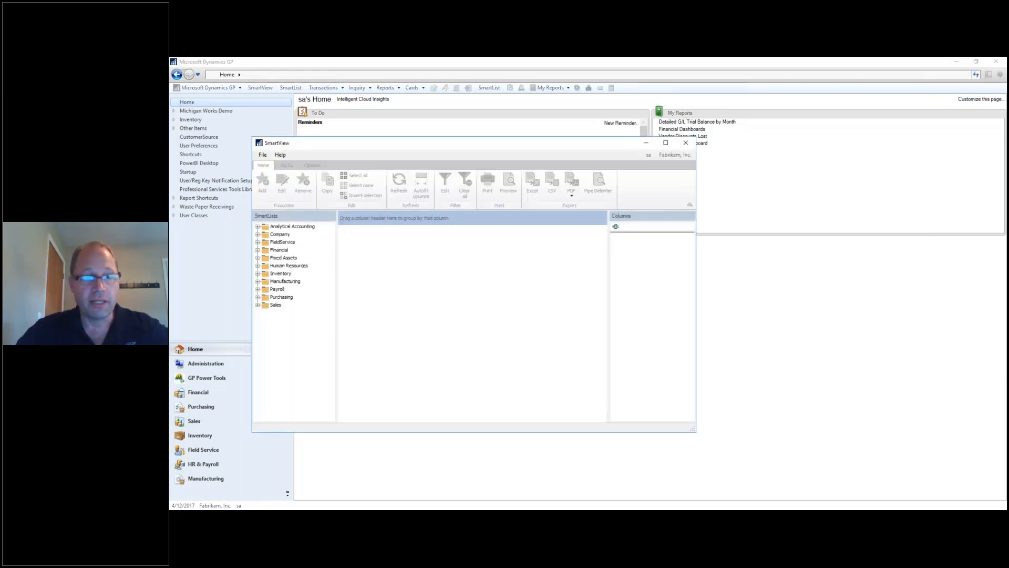
Maximize SmartView and open Financial > Account Transactions, listing 1000 transactions.
left_click(666, 143)
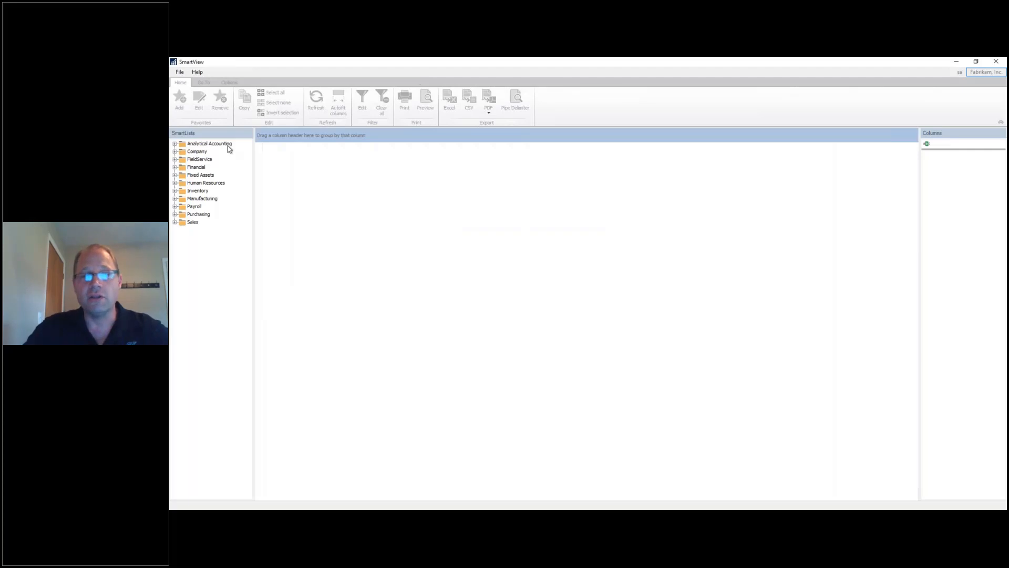
left_click(176, 168)
left_click(217, 190)
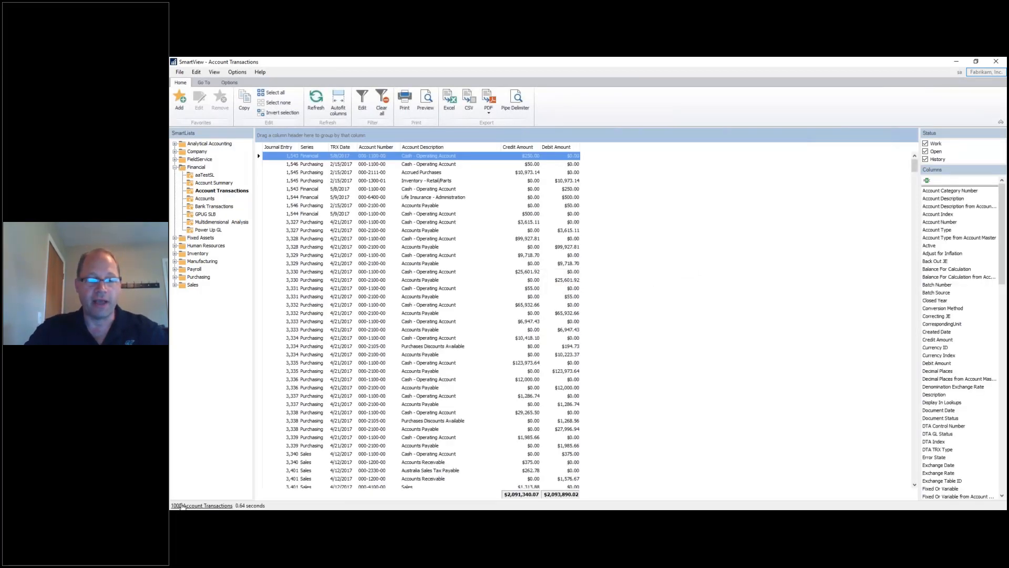
Raise the maximum records to 10000000 so all 22364 Account Transactions load.
left_click(180, 506)
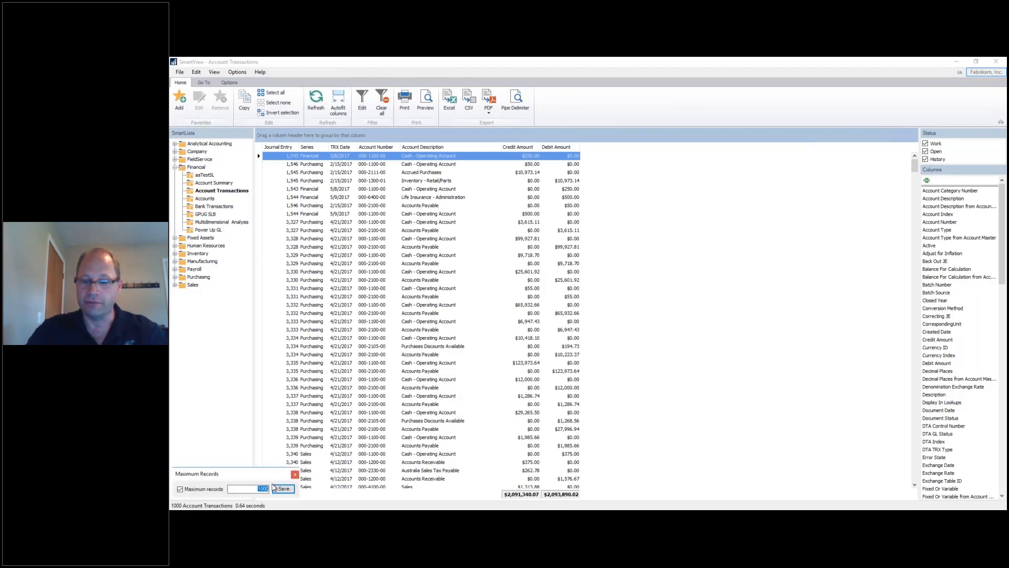
type("00000")
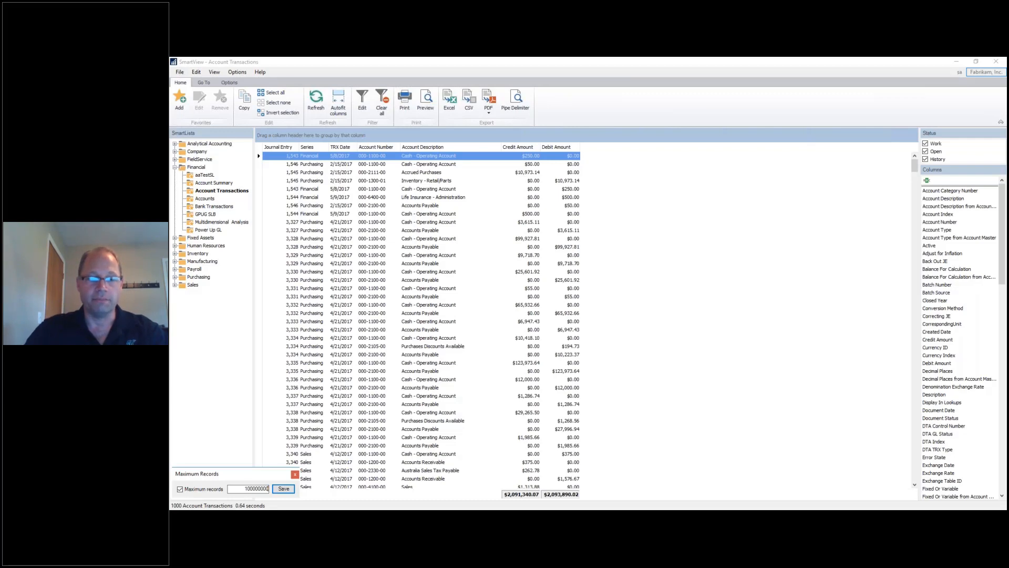
key("Return")
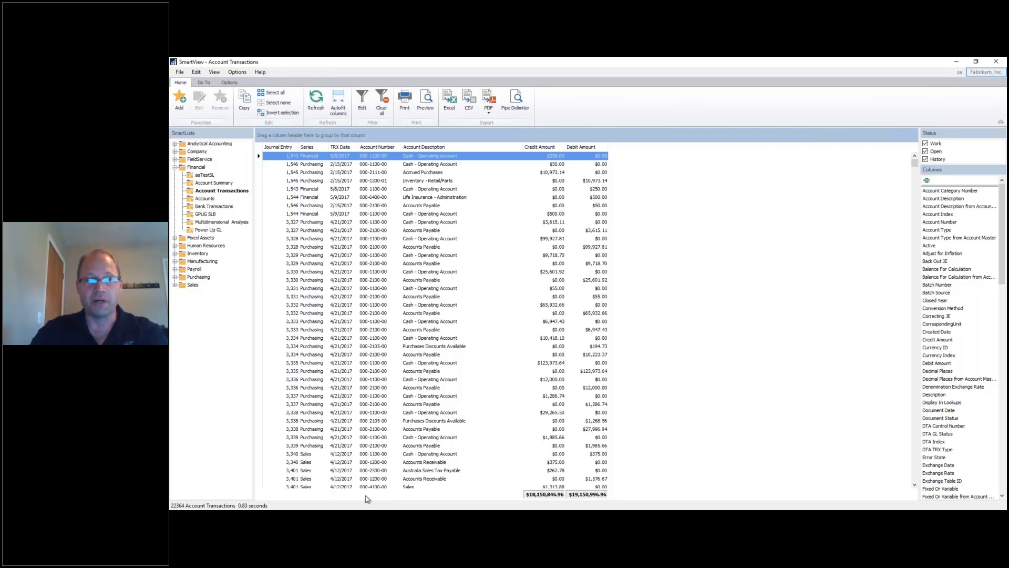
Export the list to Excel, replacing Account Transactions.xlsx, then close the exported workbook.
left_click(454, 106)
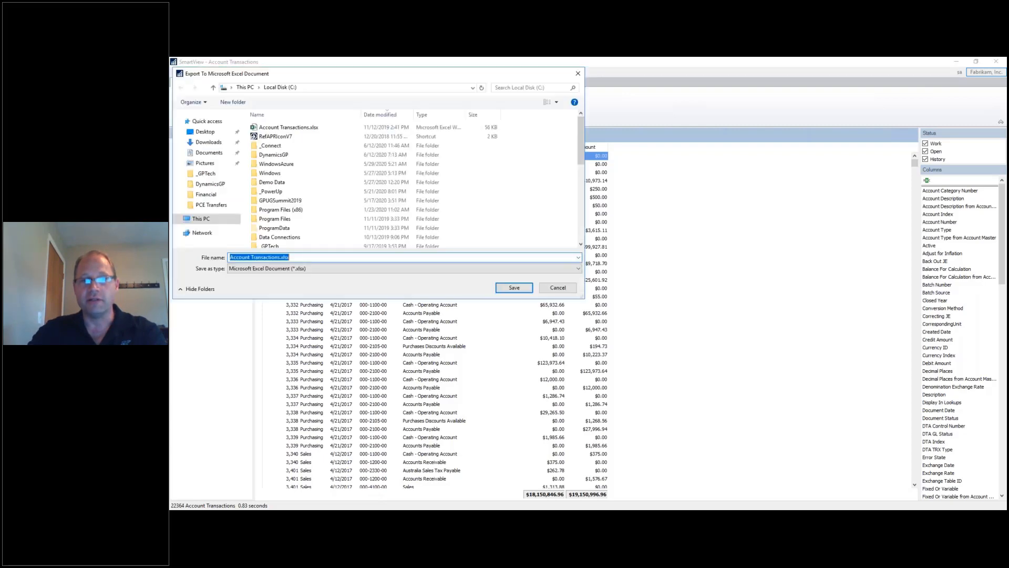
left_click(507, 288)
left_click(608, 288)
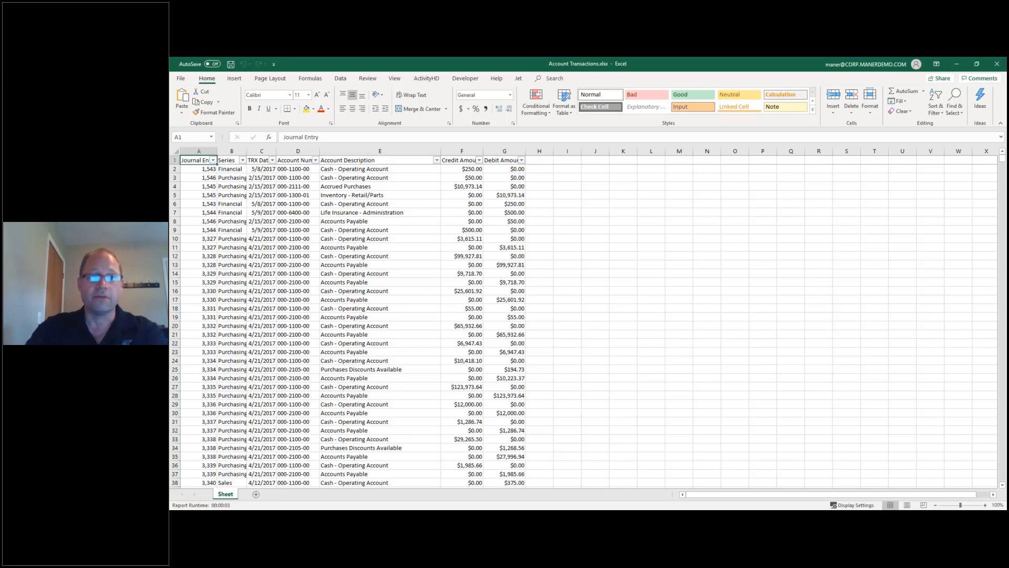
left_click(997, 64)
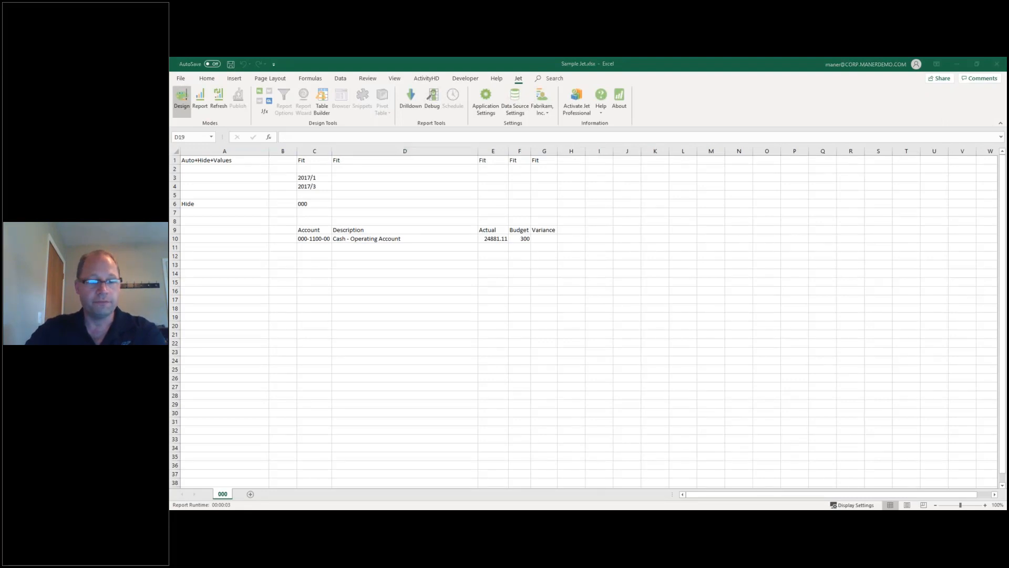
Switch back to the SmartView Account Transactions window showing all 22364 transactions.
key("alt+Tab")
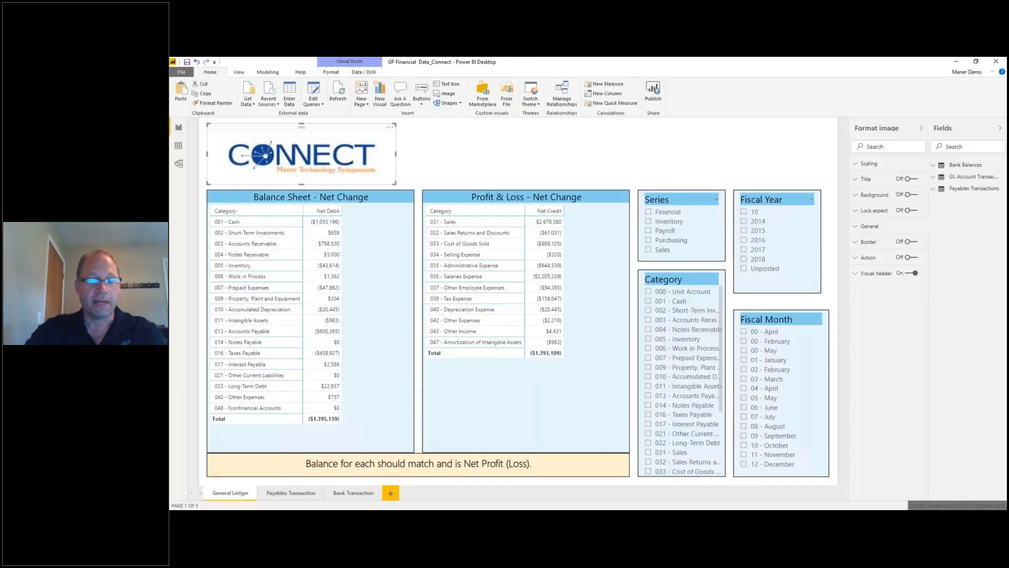
mouse_move(309, 517)
left_click(335, 489)
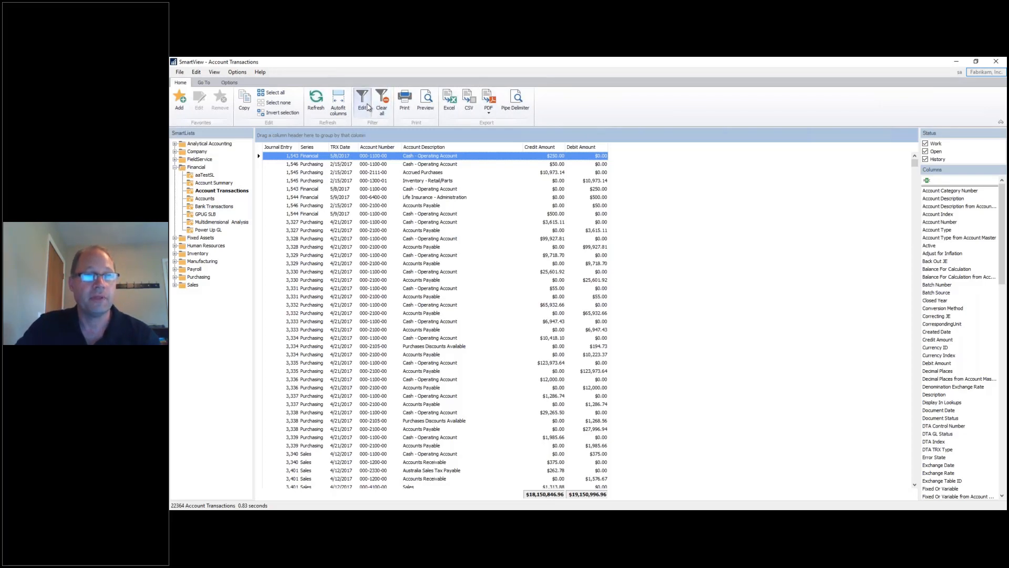
In the Filter Editor, add thirteen blank Journal Entry Equals conditions combined with Or.
left_click(368, 107)
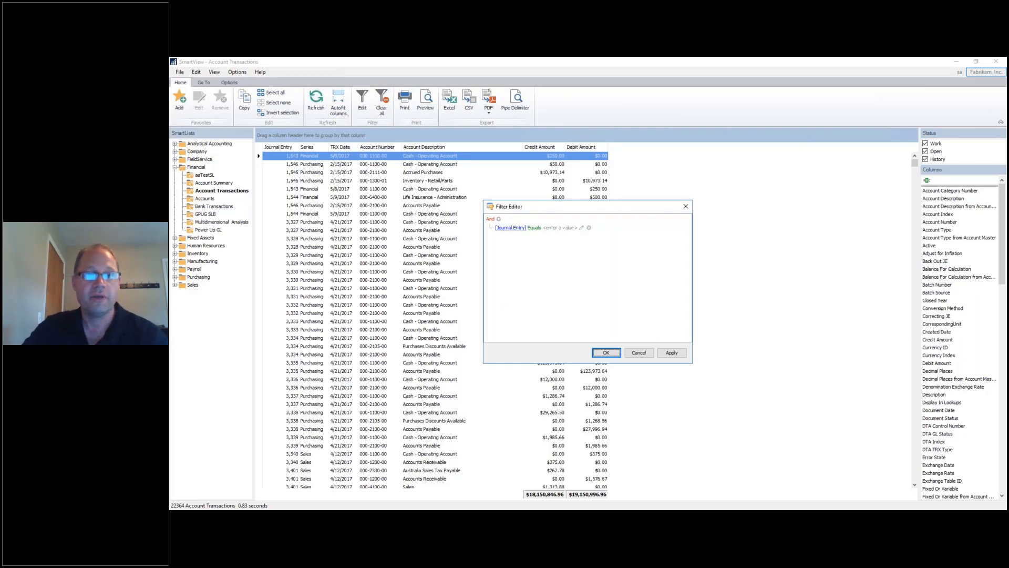
left_click(499, 219)
left_click(498, 218)
left_click(499, 218)
left_click(499, 218)
left_click(499, 219)
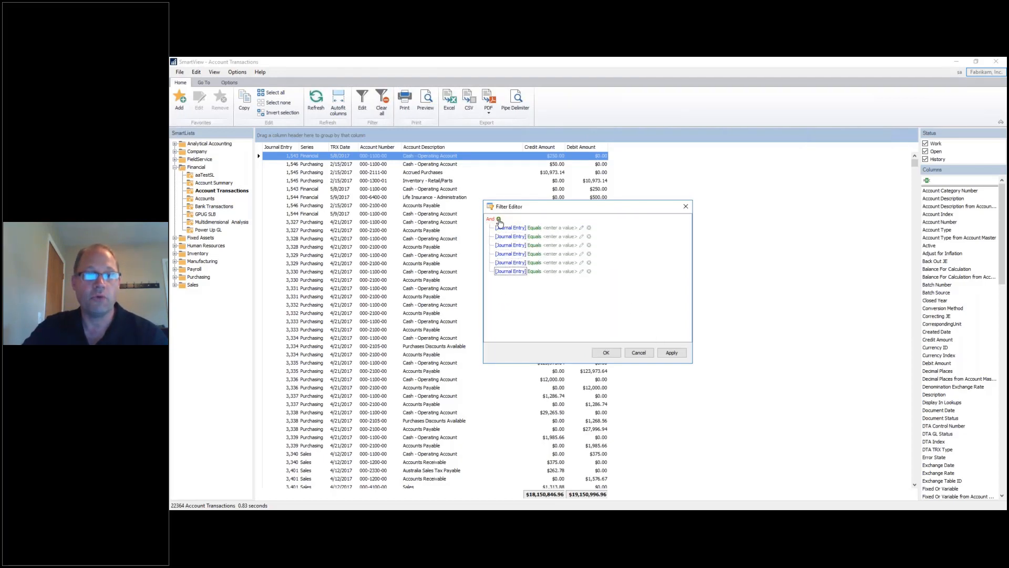
left_click(498, 218)
left_click(499, 218)
left_click(499, 219)
left_click(498, 219)
left_click(499, 218)
left_click(499, 219)
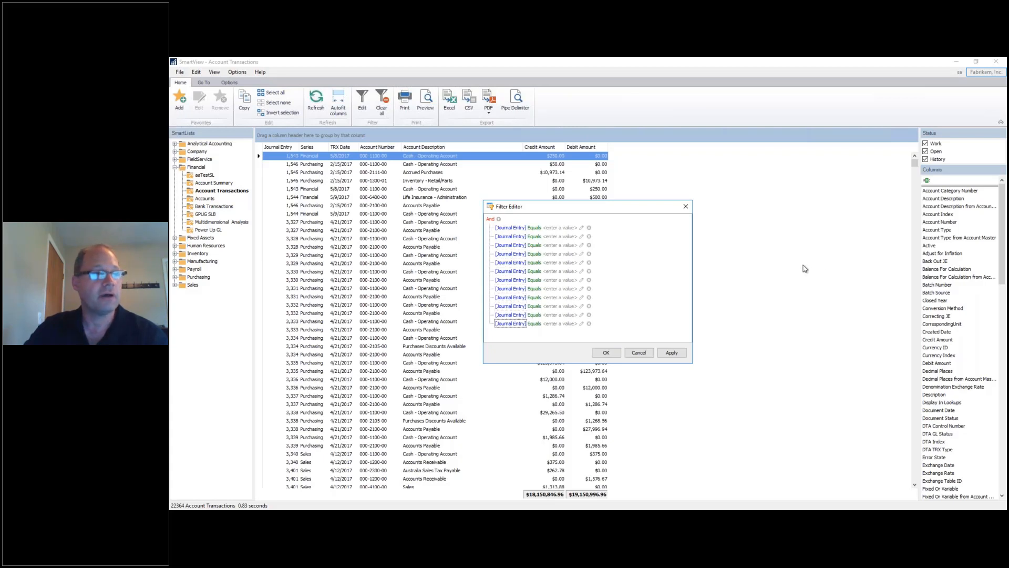
left_click(491, 220)
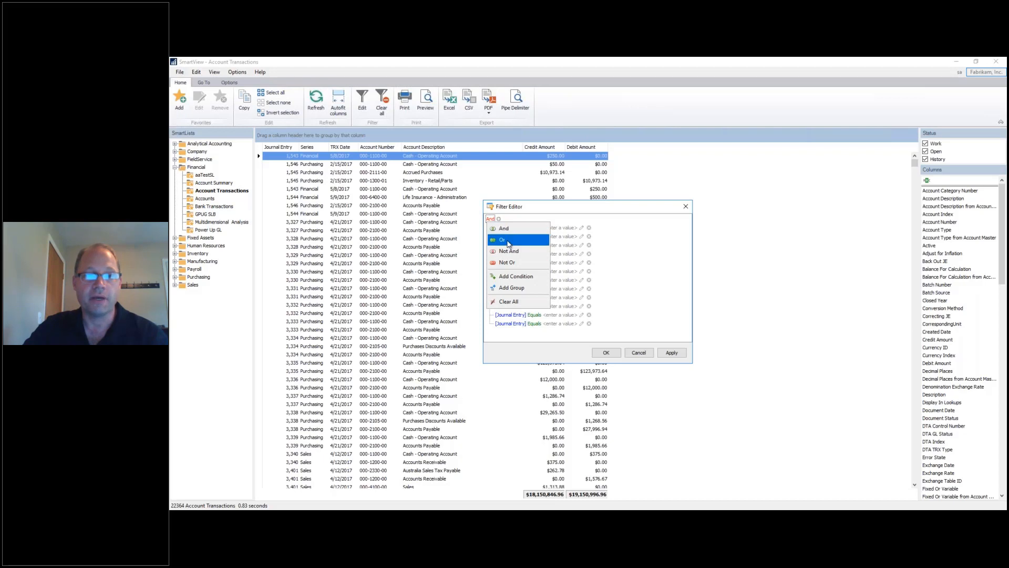
left_click(507, 239)
left_click(496, 218)
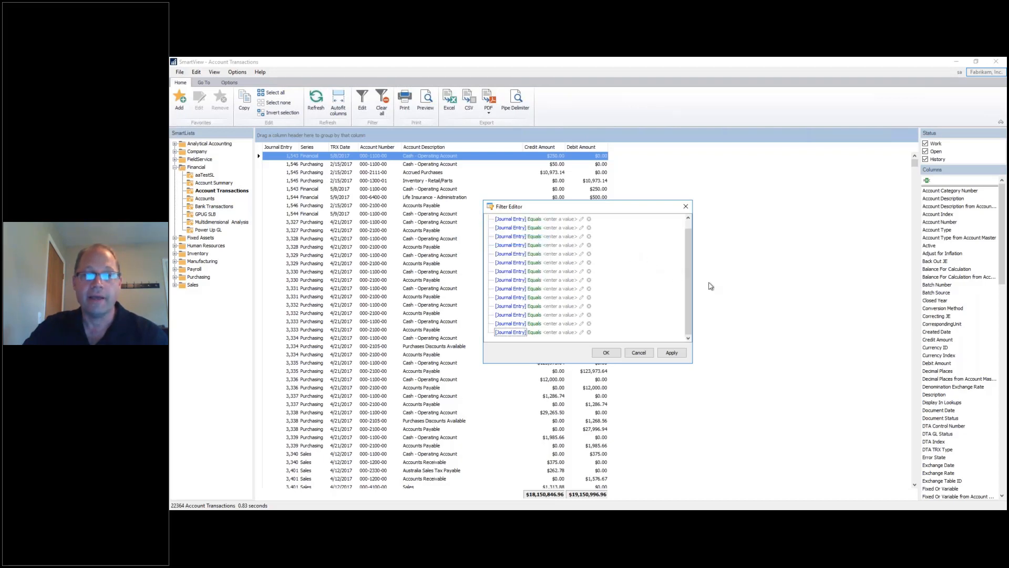
left_click_drag(691, 278, 690, 271)
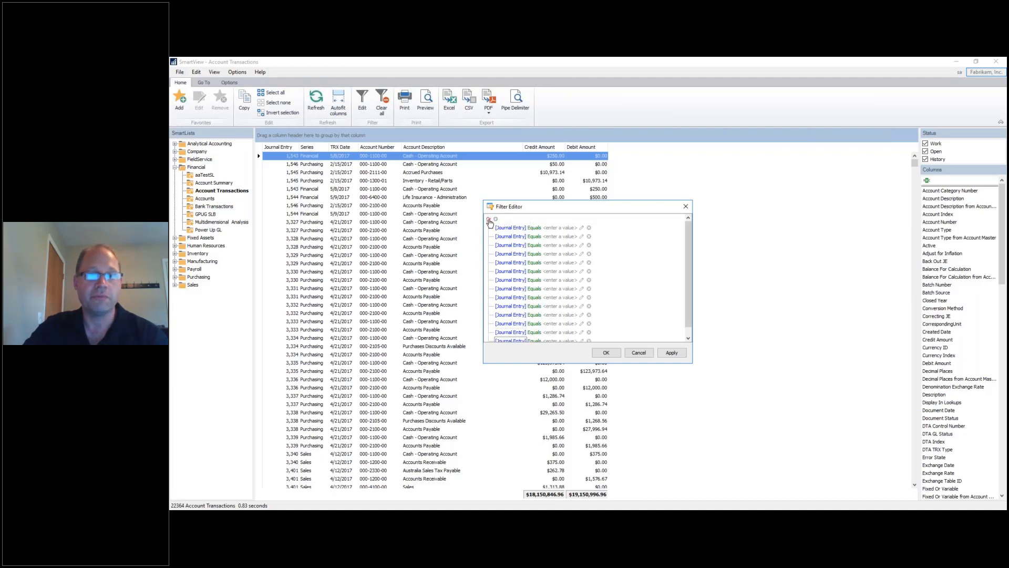
left_click(489, 219)
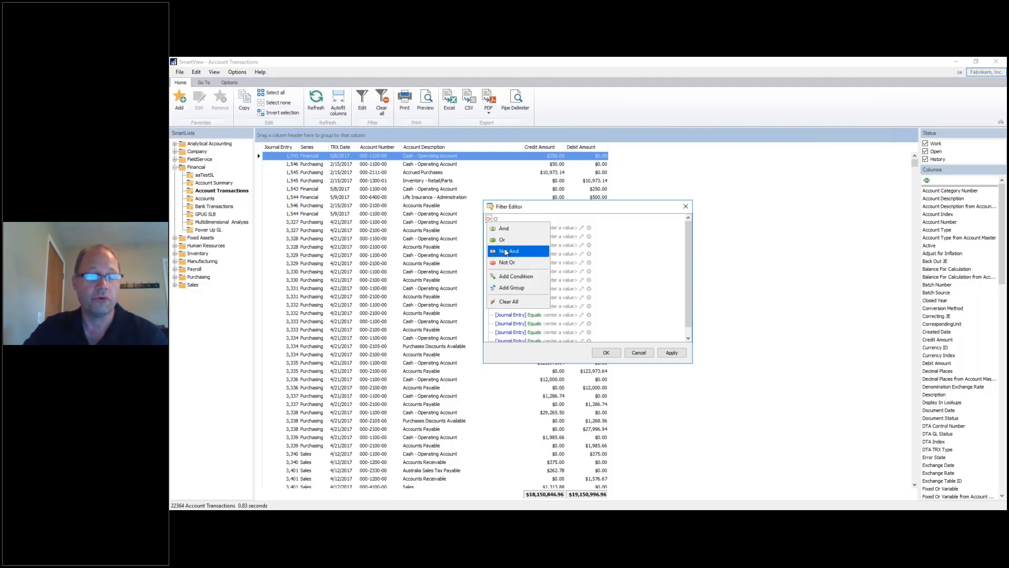
left_click(642, 356)
Cancel the Filter Editor so all 22364 transactions show unfiltered.
left_click(640, 353)
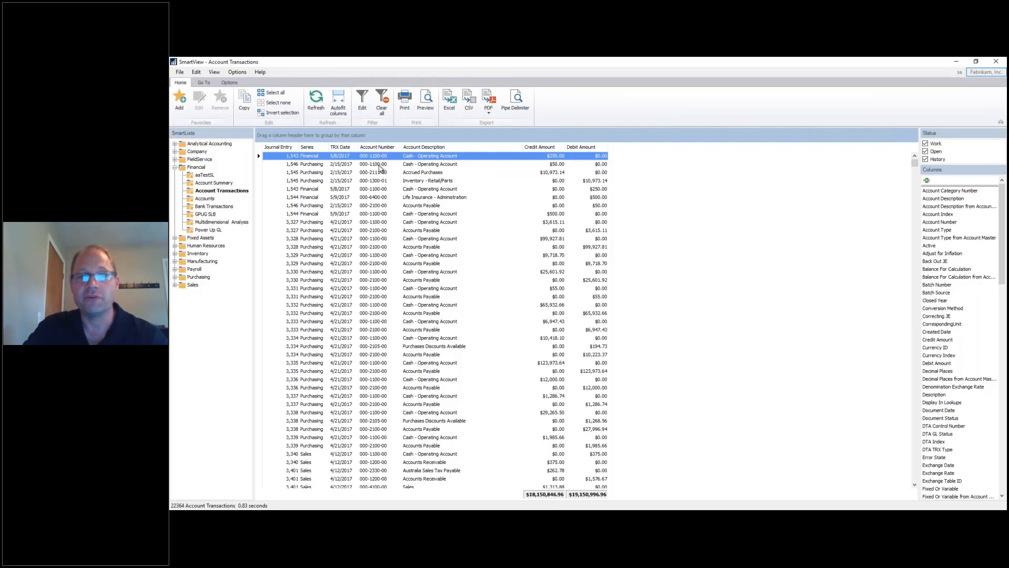
Group the transactions by Account Number, then by TRX Date.
left_click(380, 164)
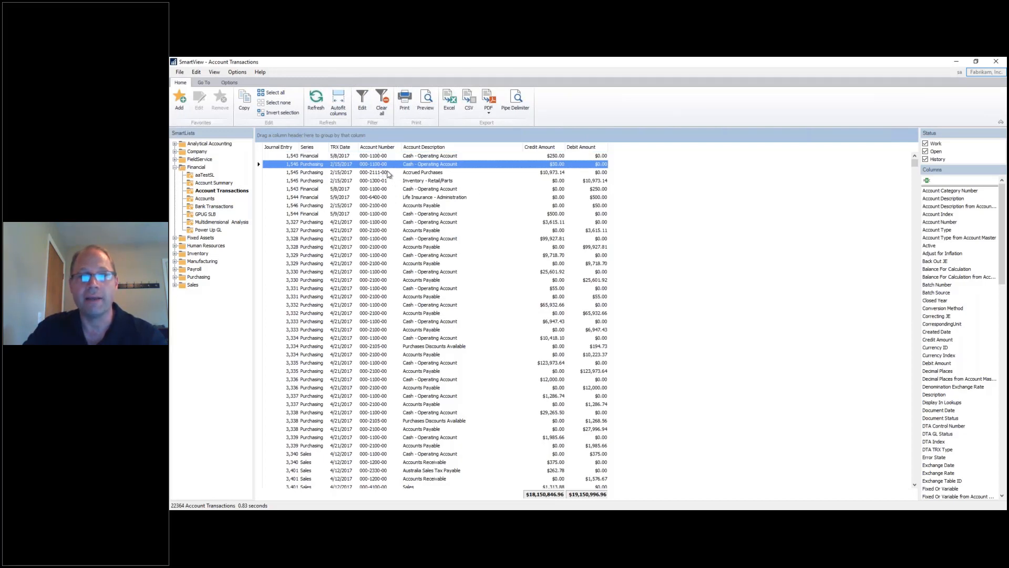
left_click_drag(375, 147, 281, 137)
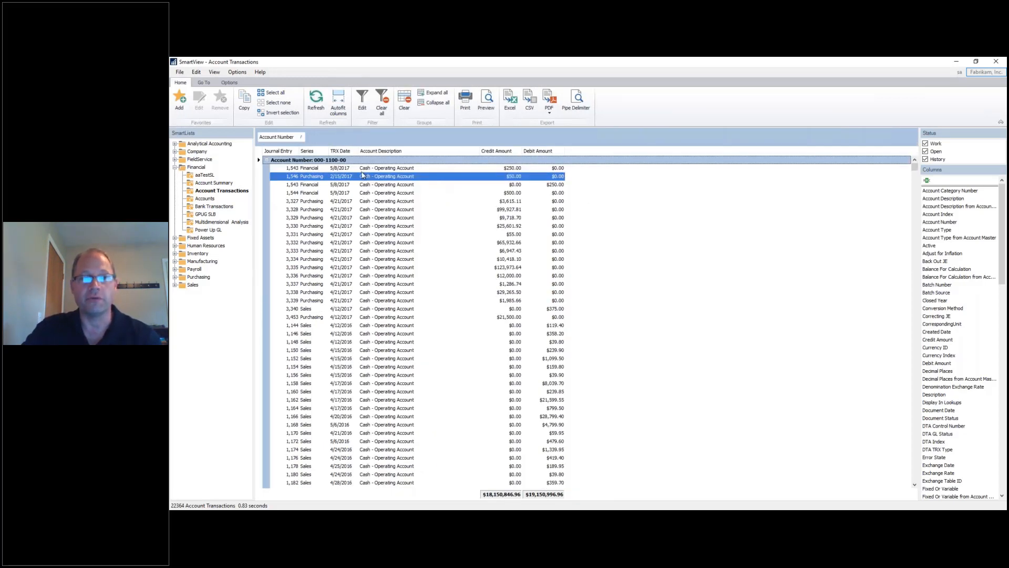
mouse_move(341, 151)
left_mouse_down()
mouse_move(316, 137)
mouse_move(325, 142)
left_mouse_up()
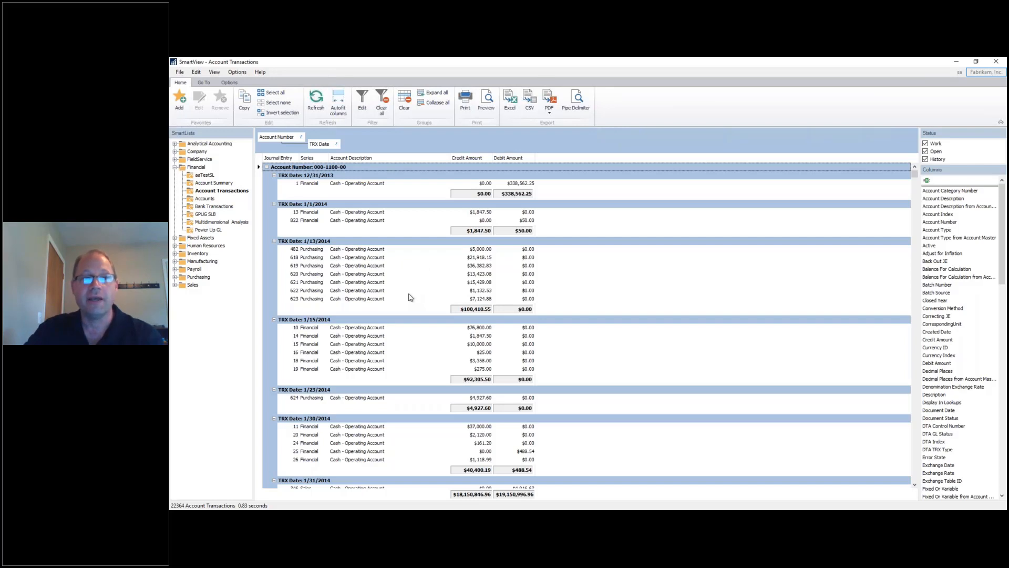
Export the grouped list to Excel, overwriting Account Transactions.xlsx.
left_click(510, 100)
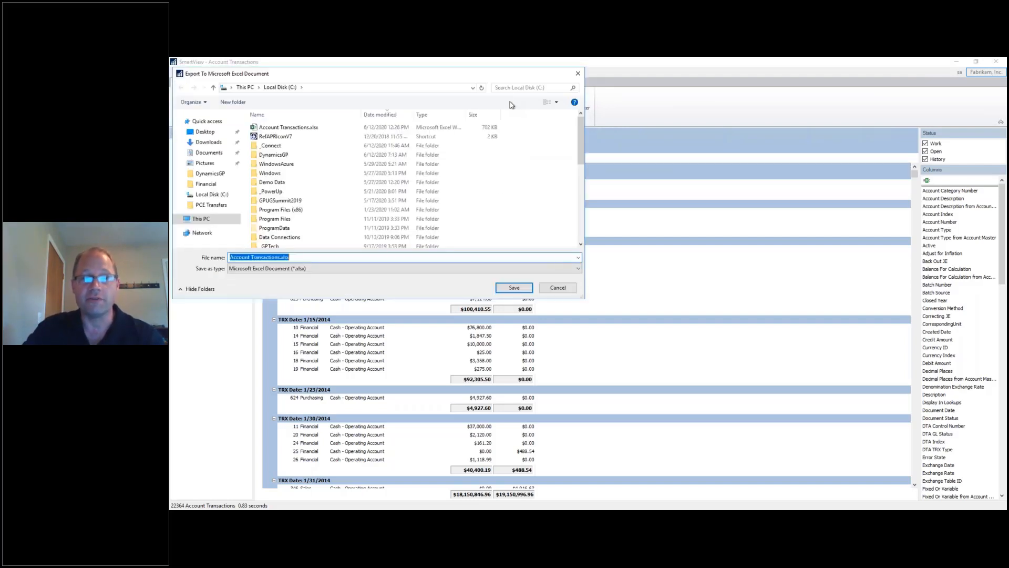
left_click(510, 289)
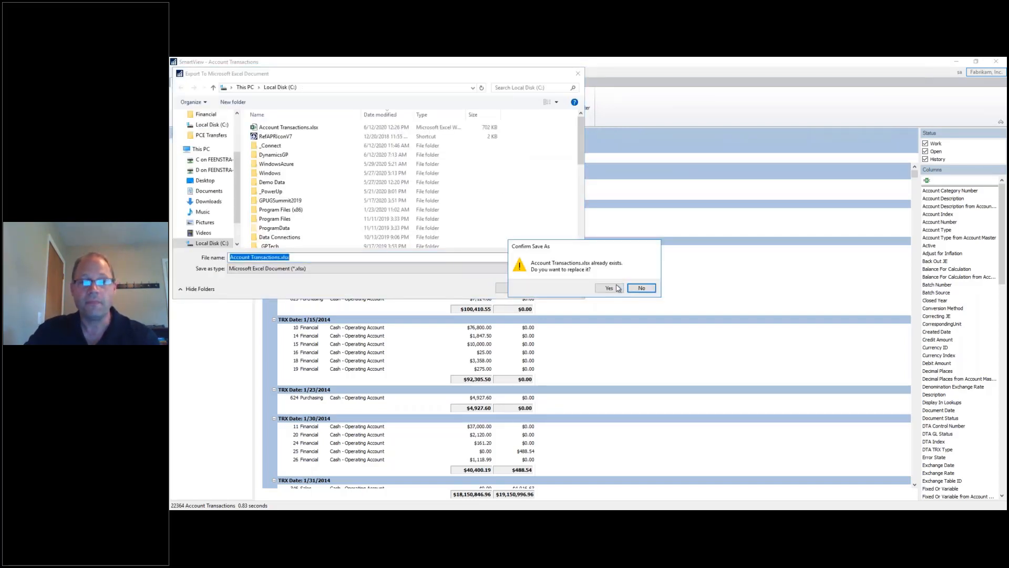
left_click(609, 288)
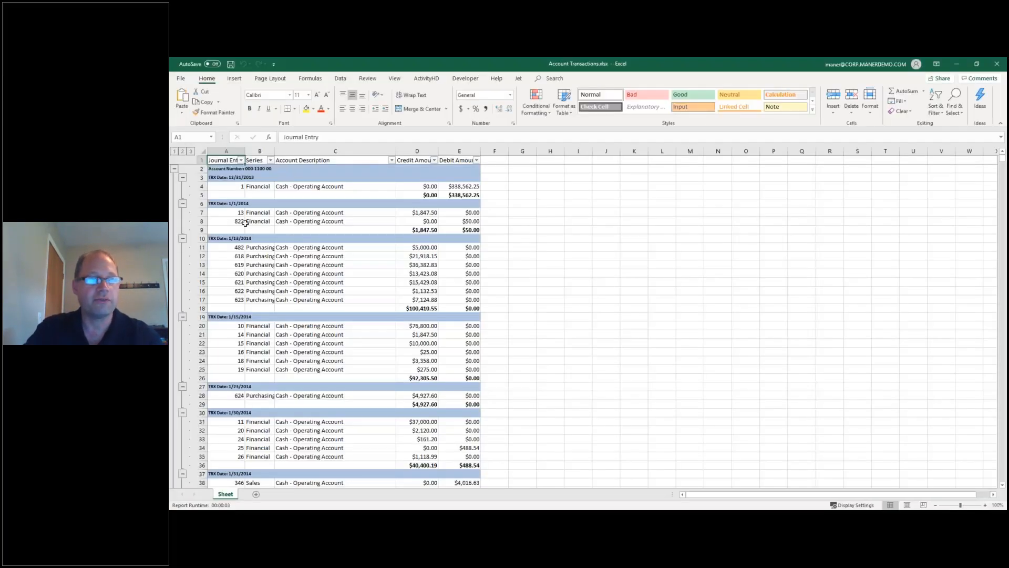
Collapse the 000-1100-00 and 000-1101-00 groups, then close the workbook without saving.
left_click(183, 177)
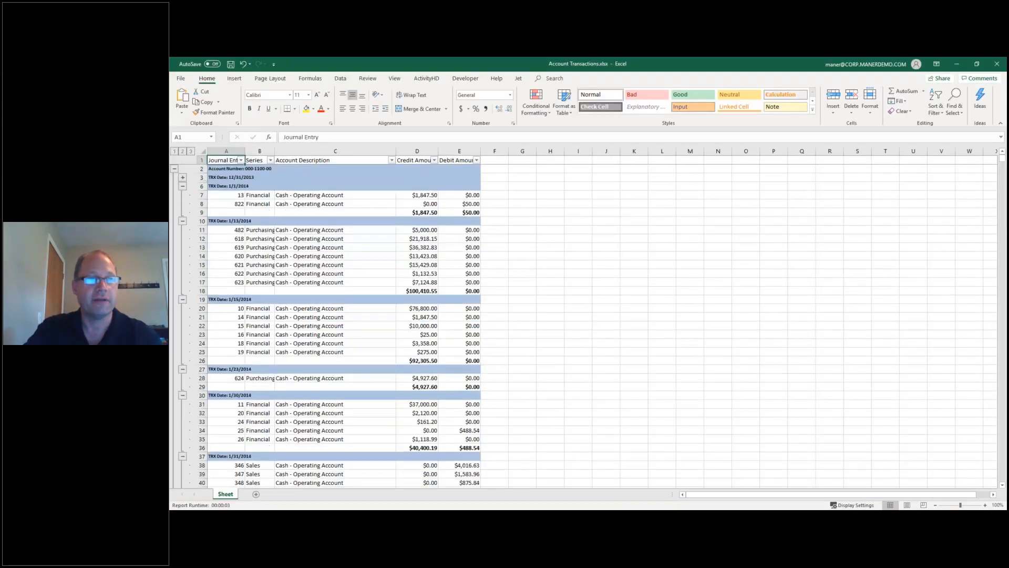
left_click(174, 169)
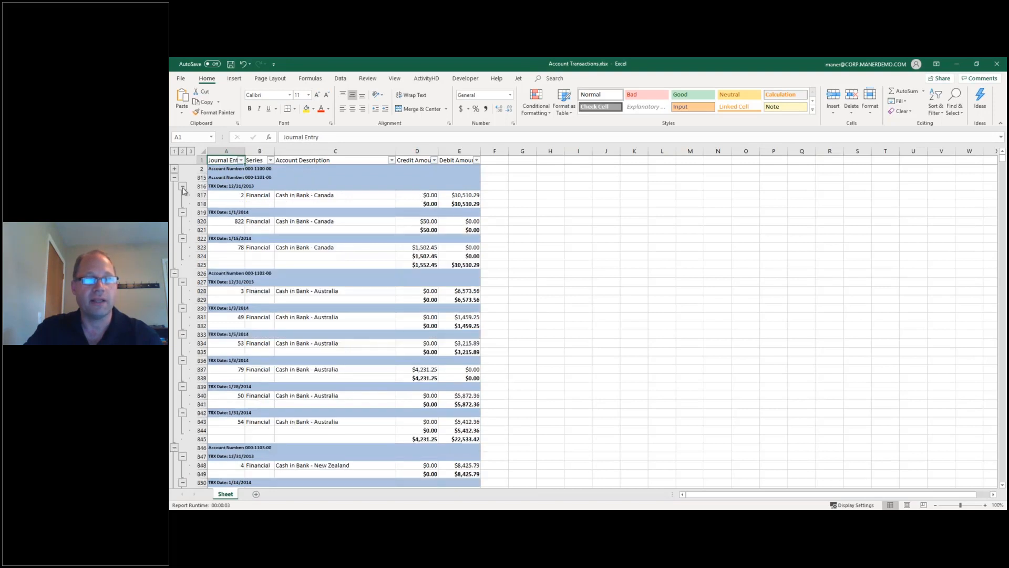
left_click(182, 186)
left_click(175, 177)
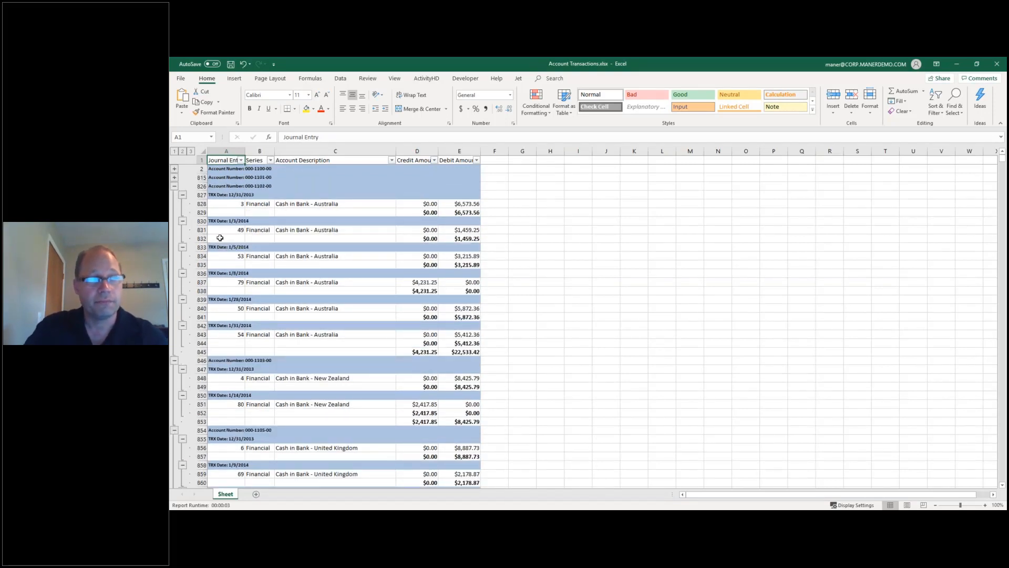
left_click(996, 64)
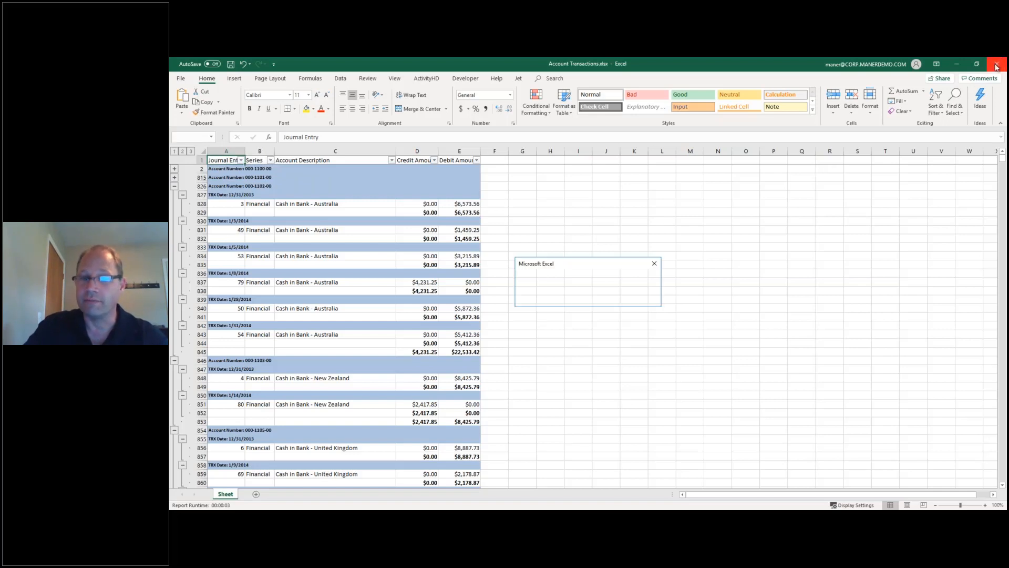
left_click(588, 298)
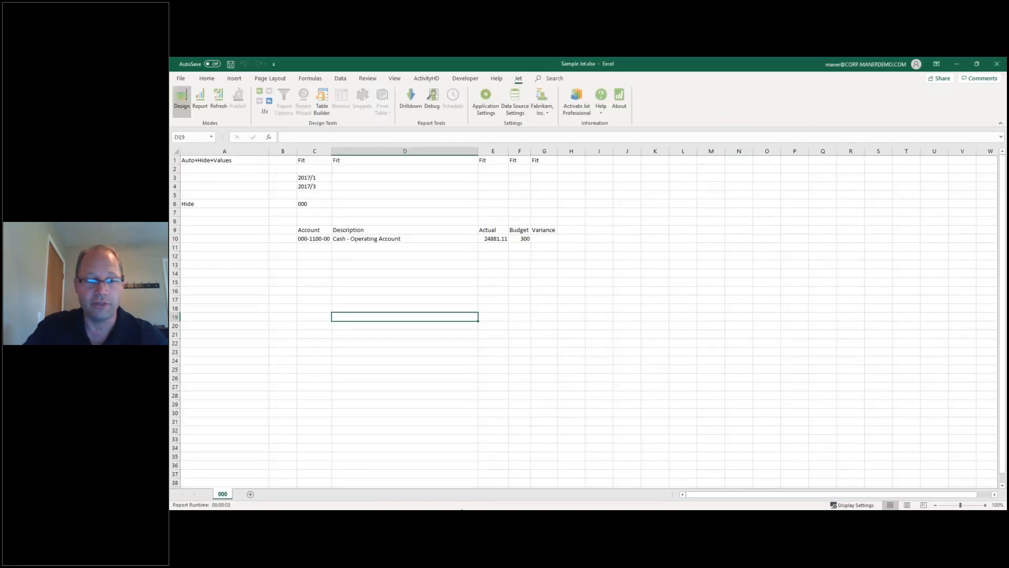
Switch from SmartView back to the Microsoft Dynamics GP home page window.
mouse_move(307, 518)
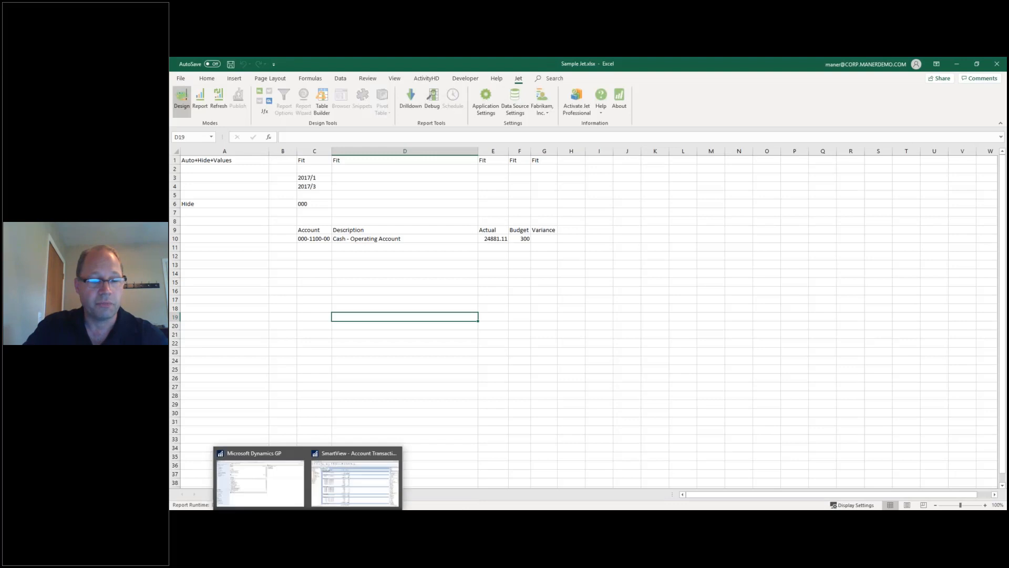
left_click(328, 487)
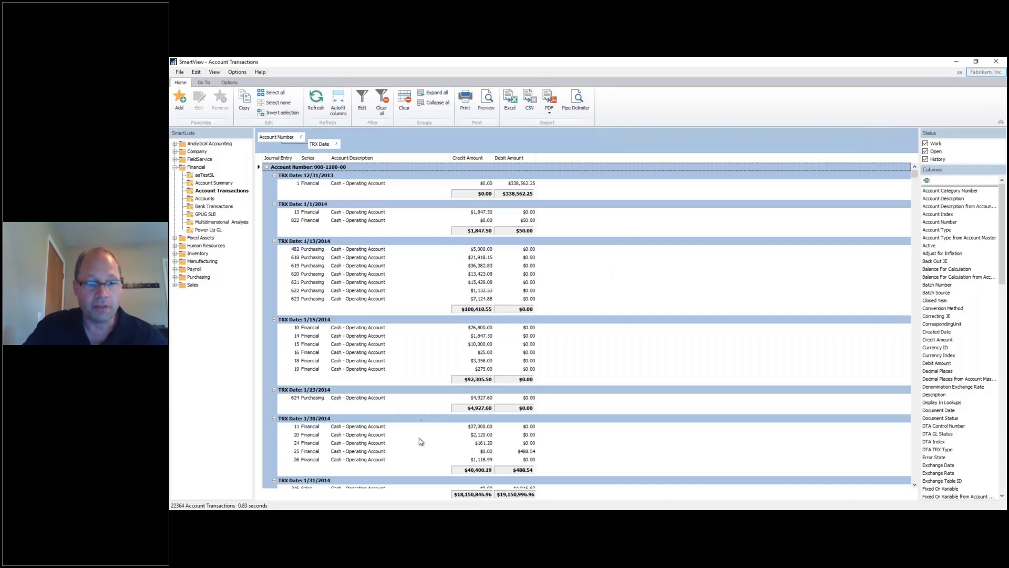
left_click(309, 518)
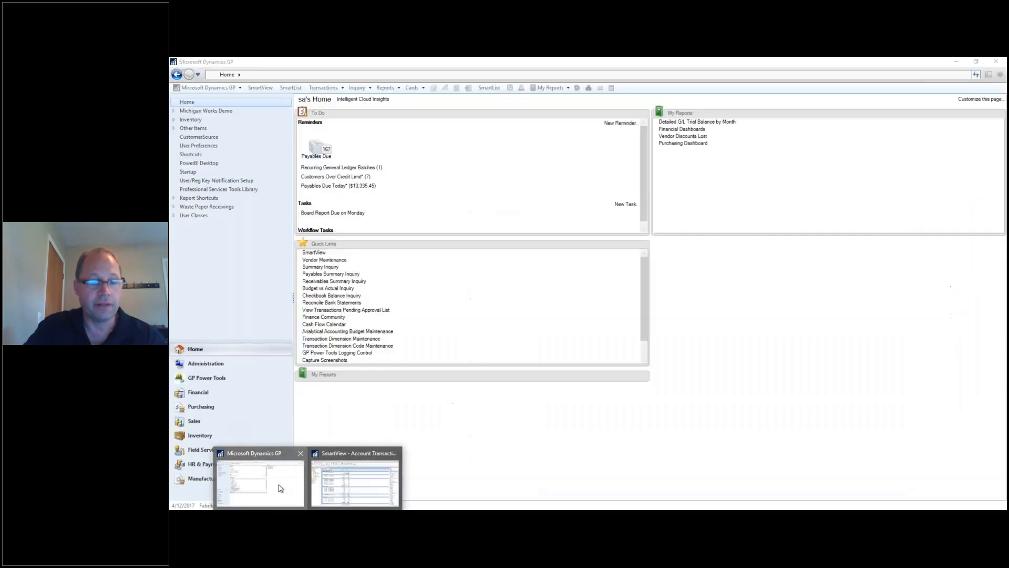
left_click(280, 486)
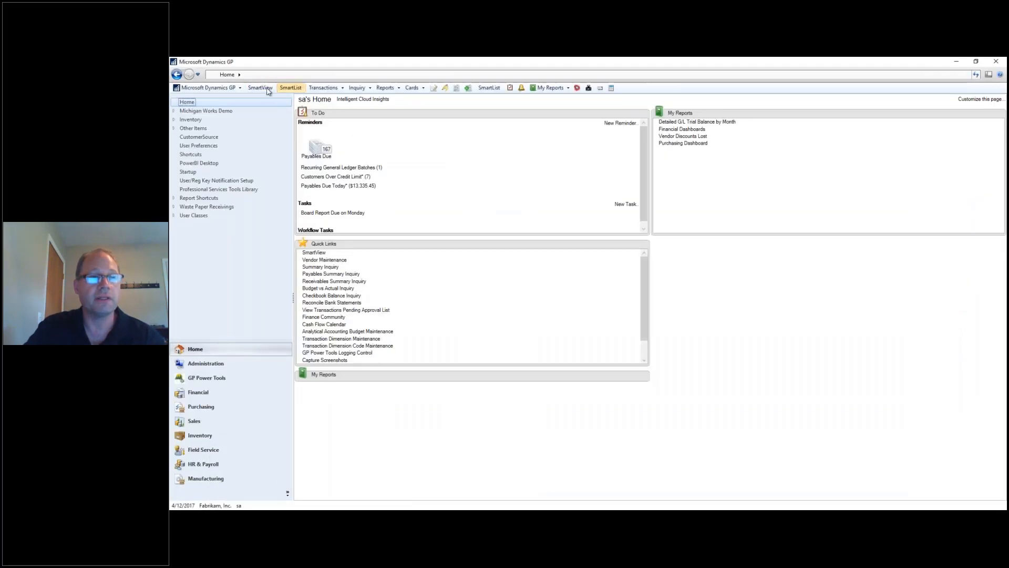
left_click(290, 88)
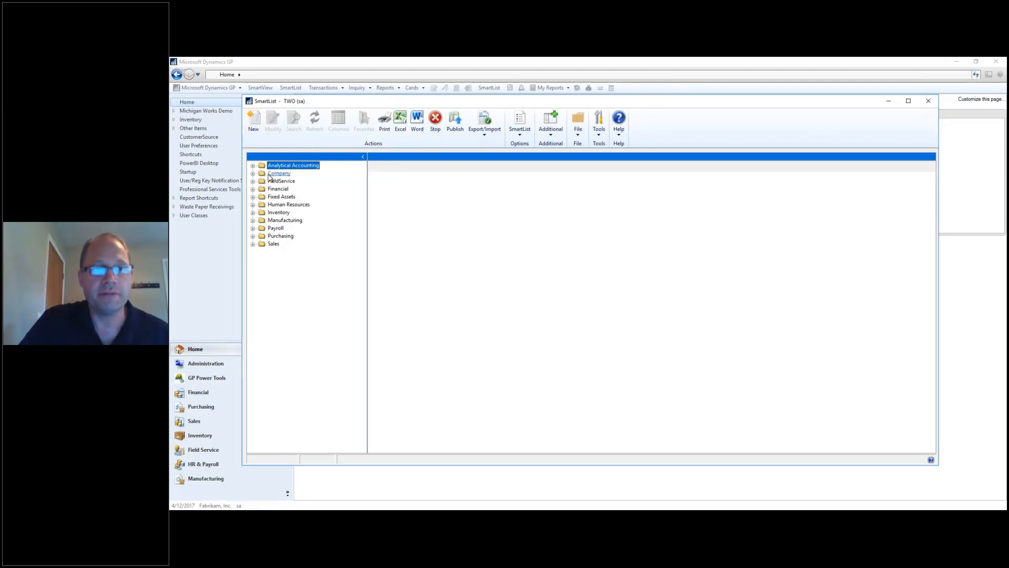
left_click(253, 188)
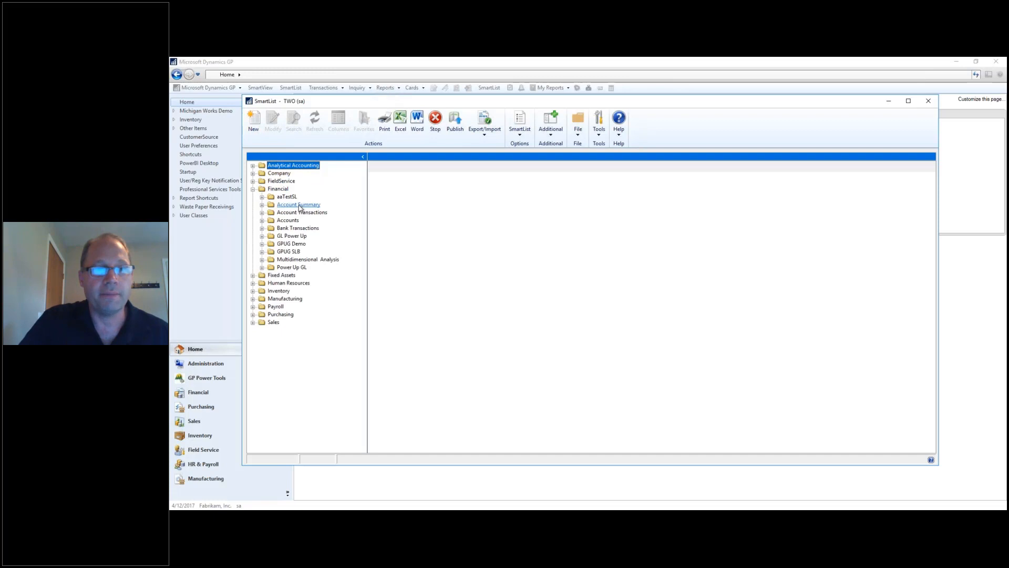
left_click(298, 205)
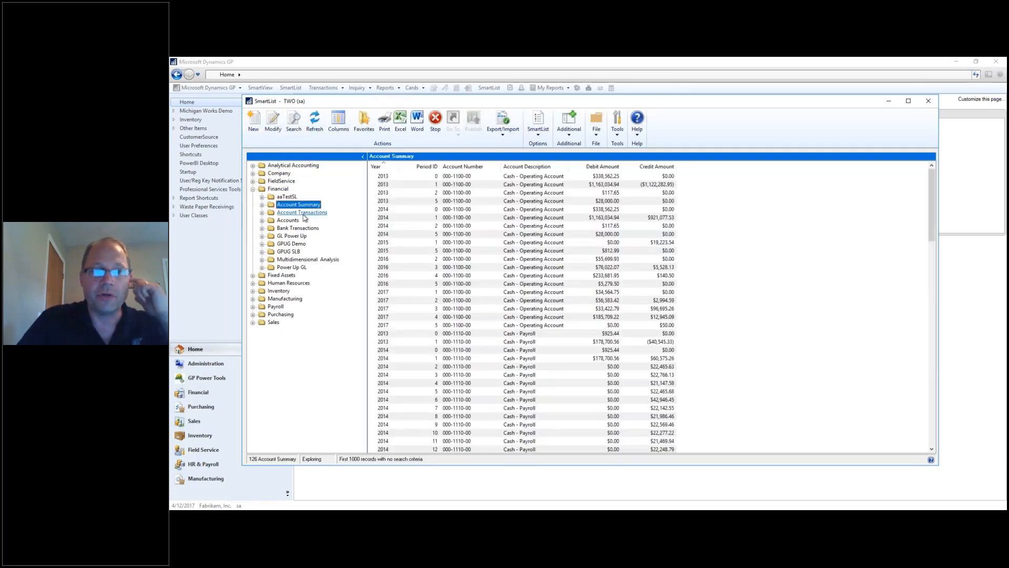
left_click(276, 126)
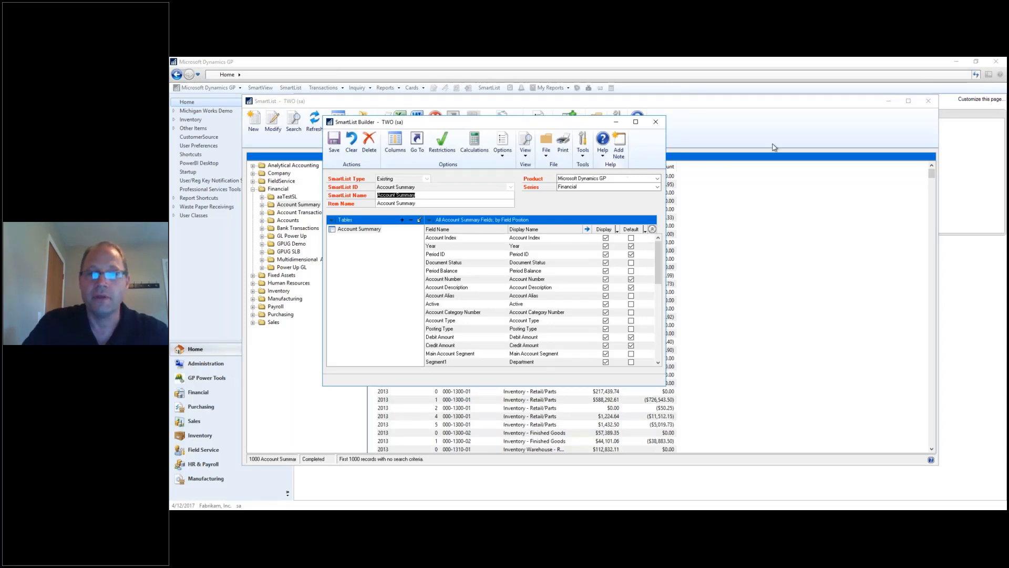
left_click(656, 123)
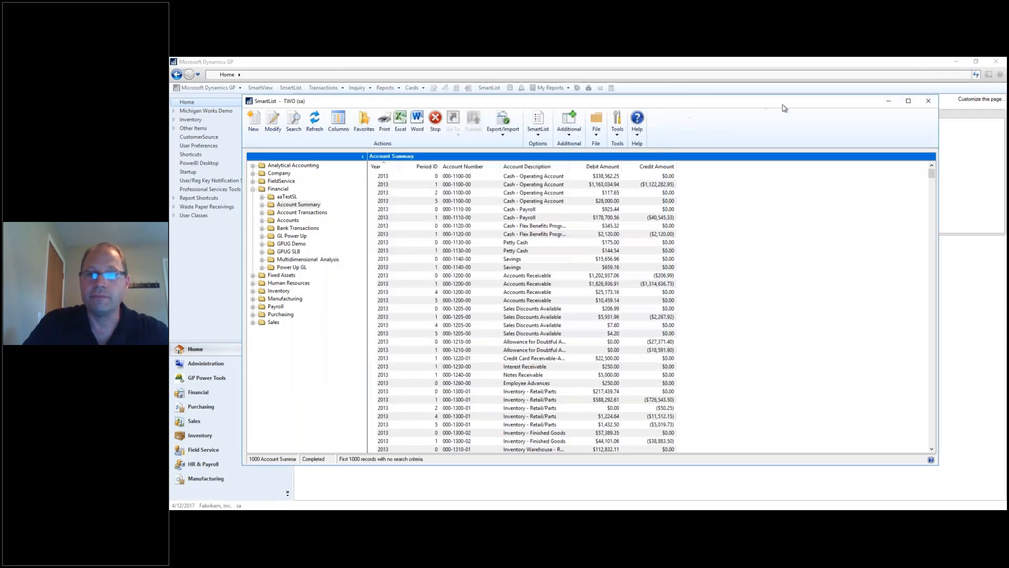
left_click(928, 101)
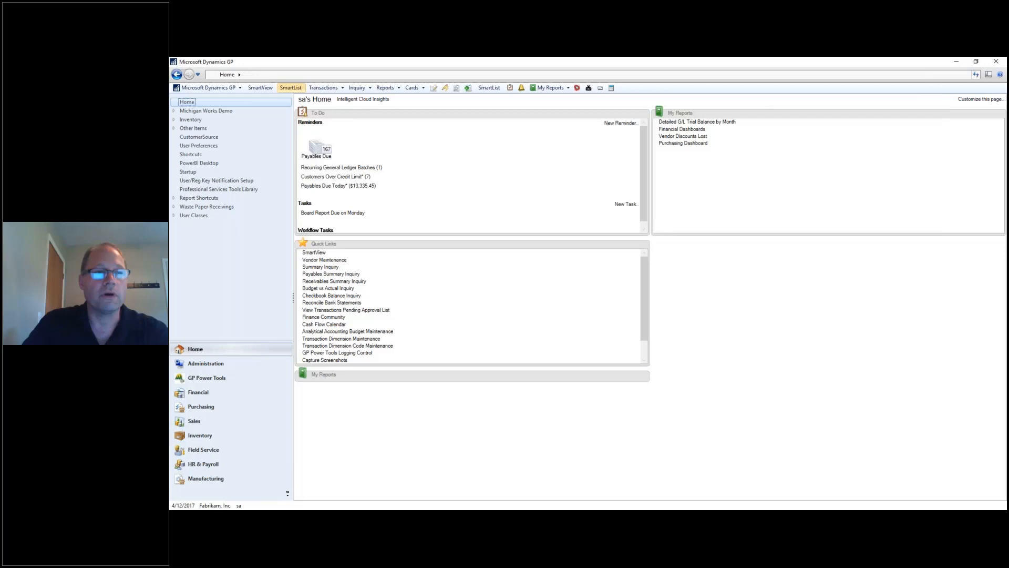
left_click(207, 88)
mouse_move(220, 130)
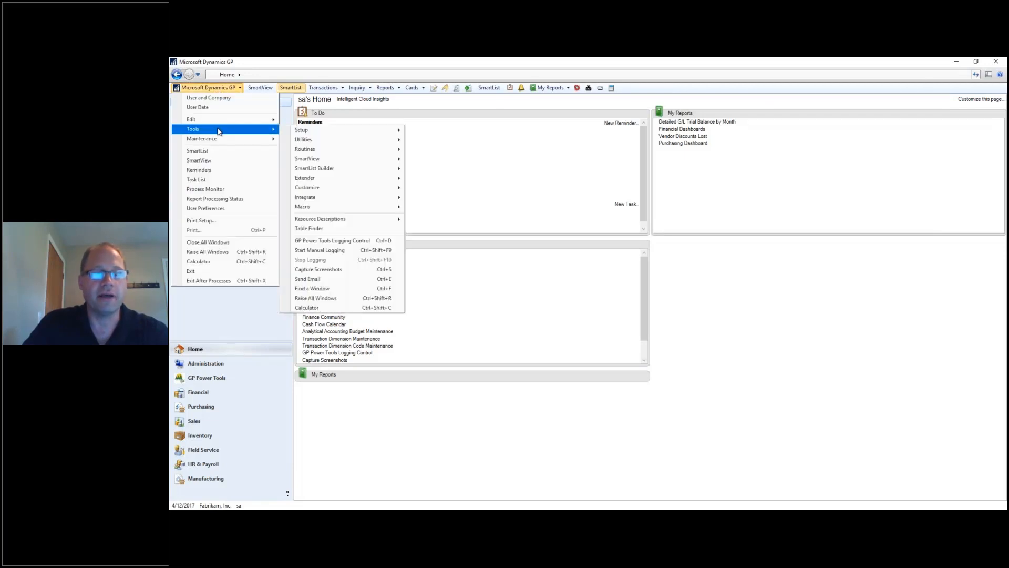
mouse_move(326, 169)
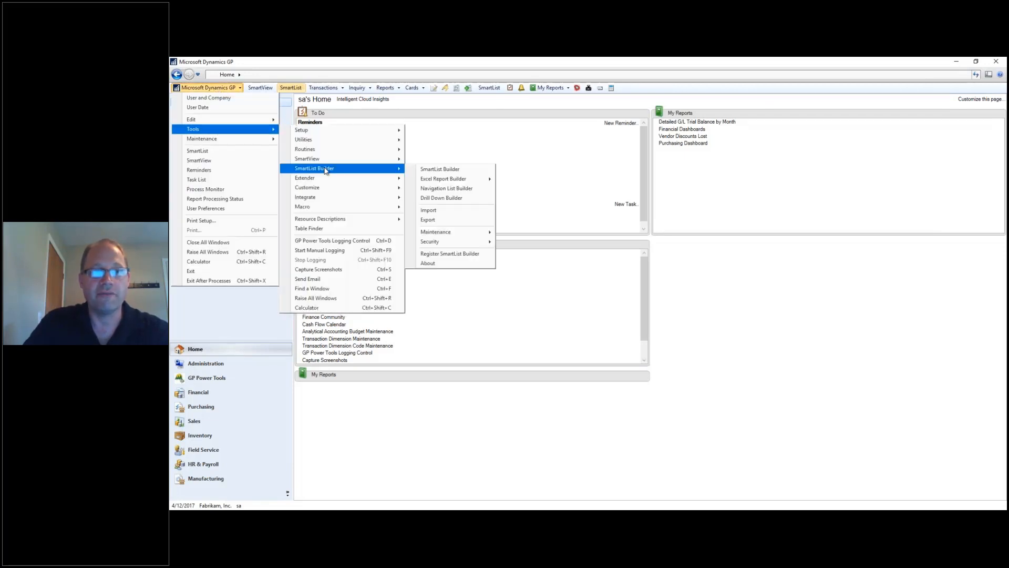
left_click(440, 170)
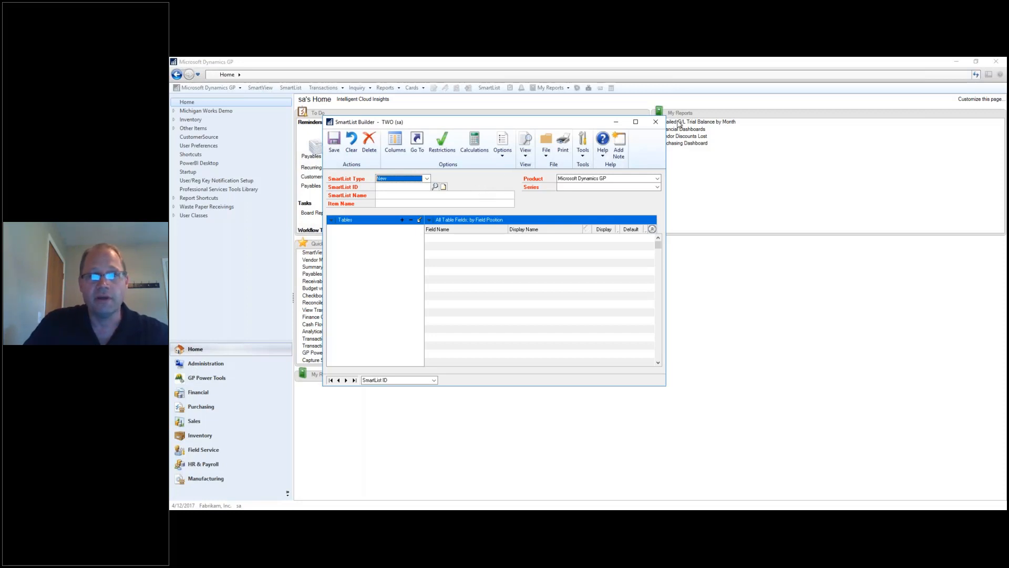
left_click(655, 122)
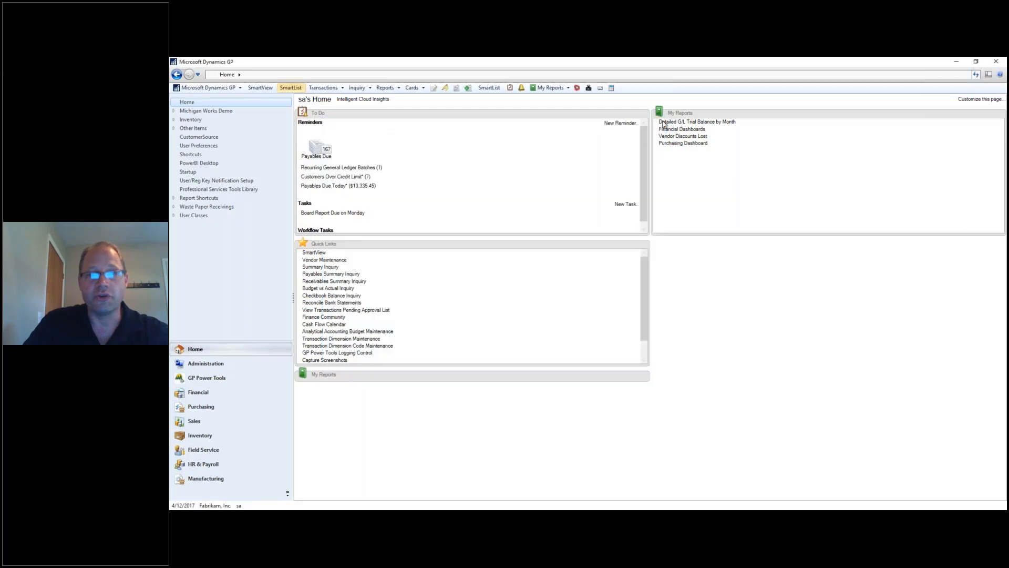
Load the Account Summary SmartList from the Financial folder.
left_click(291, 88)
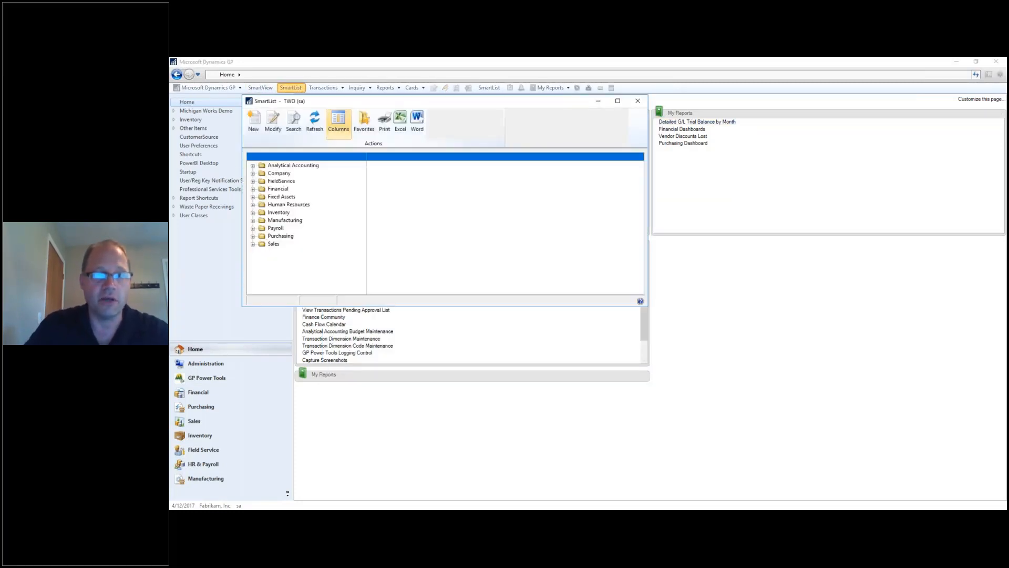
left_click(253, 189)
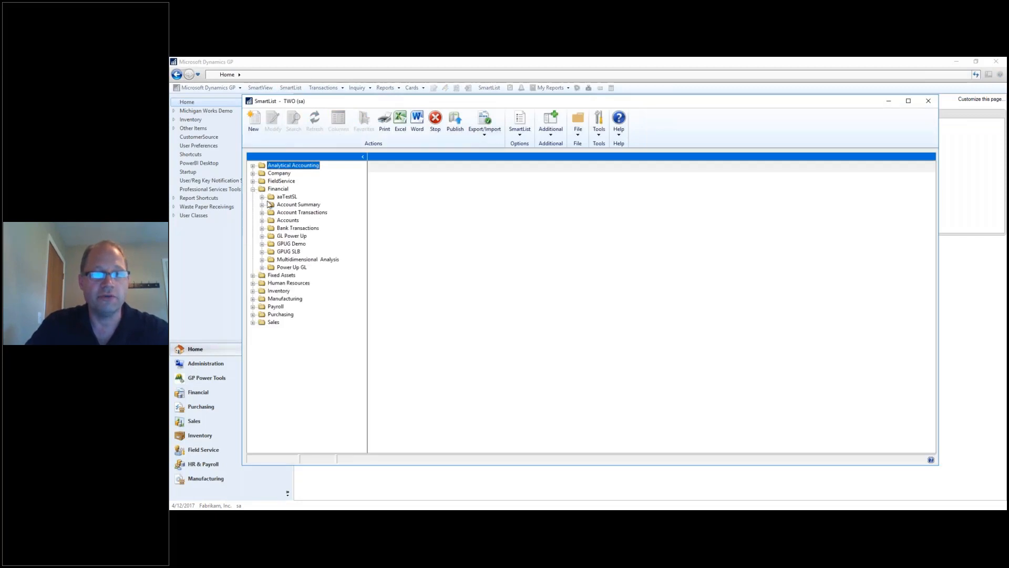
left_click(298, 206)
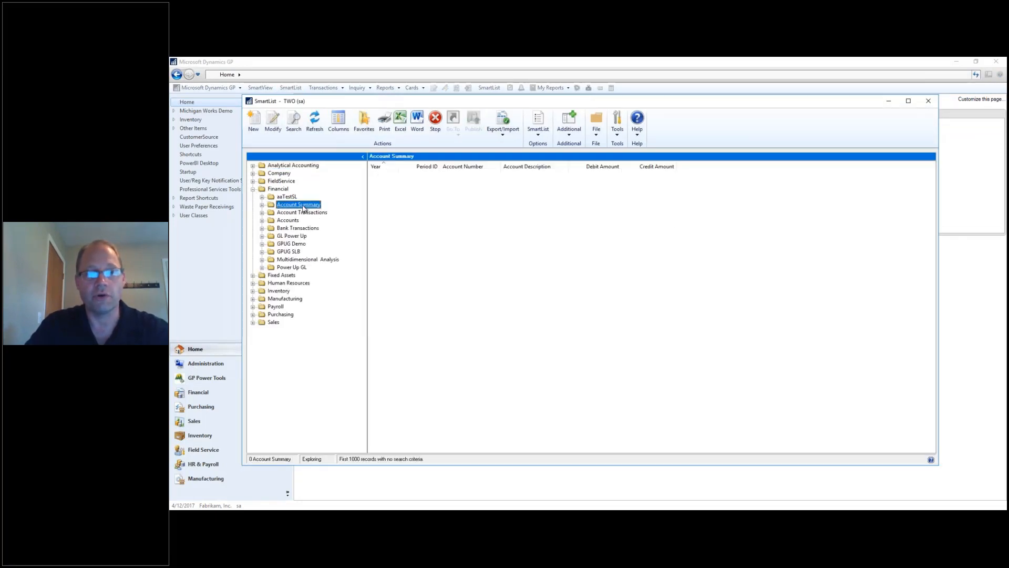
View the Account Summary definition in SmartList Builder, close it, and return to the home page.
left_click(273, 126)
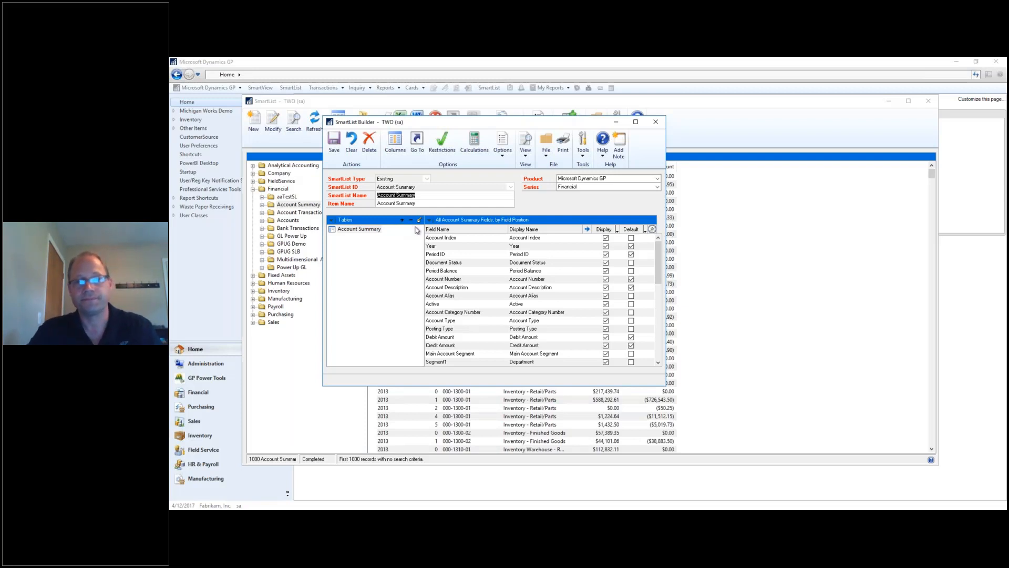
left_click(656, 122)
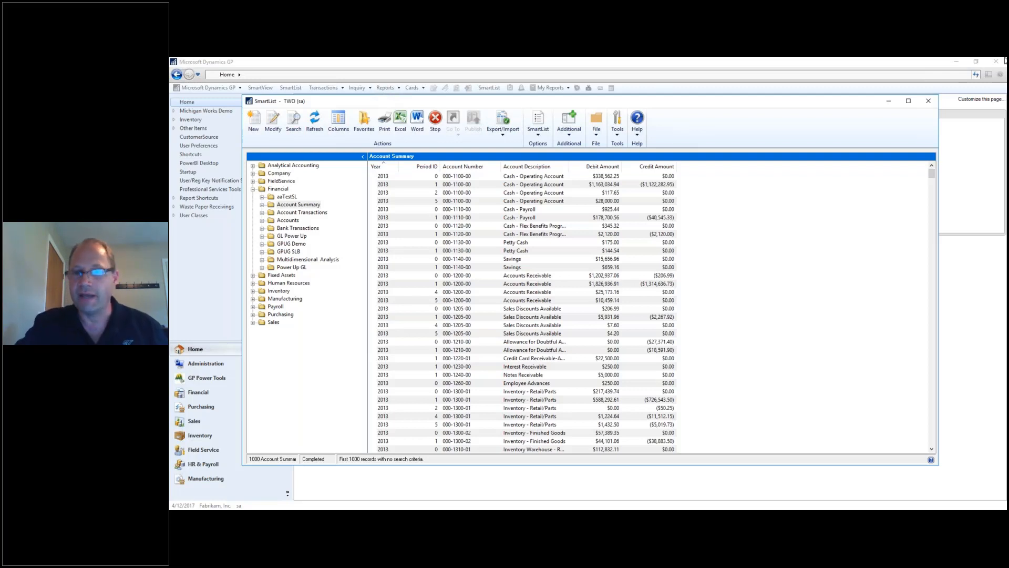
left_click(963, 132)
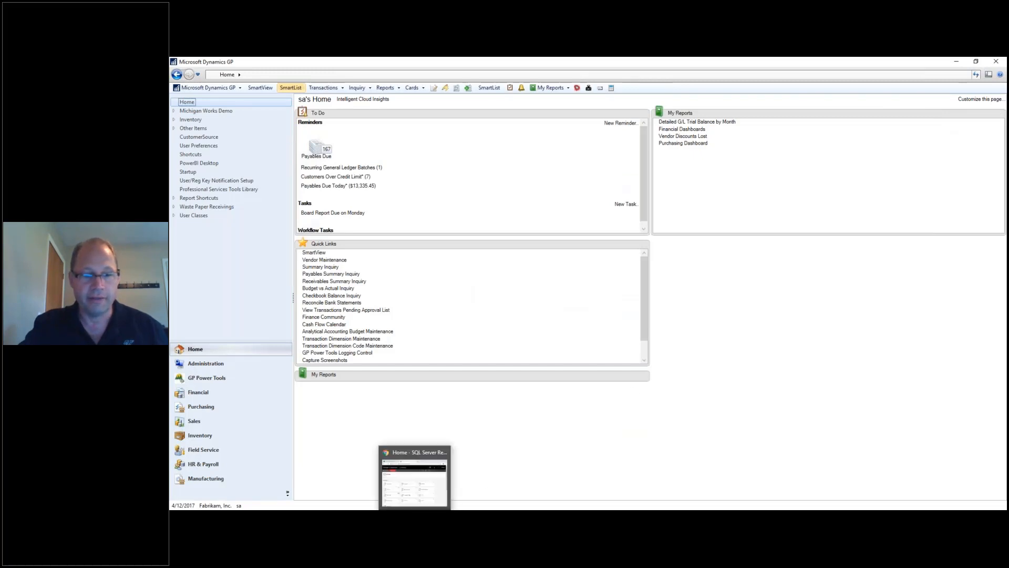
left_click(421, 484)
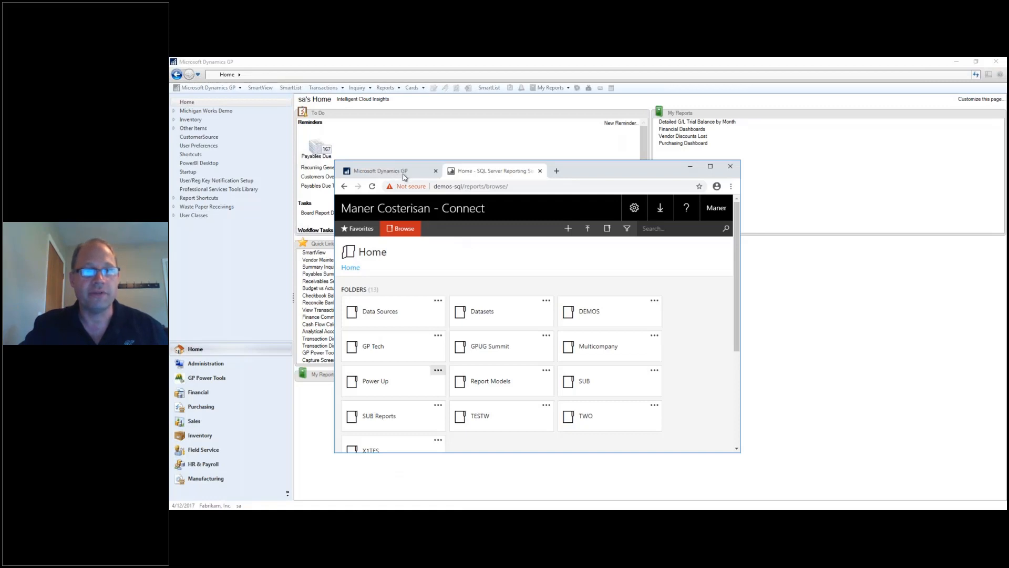
left_click(404, 175)
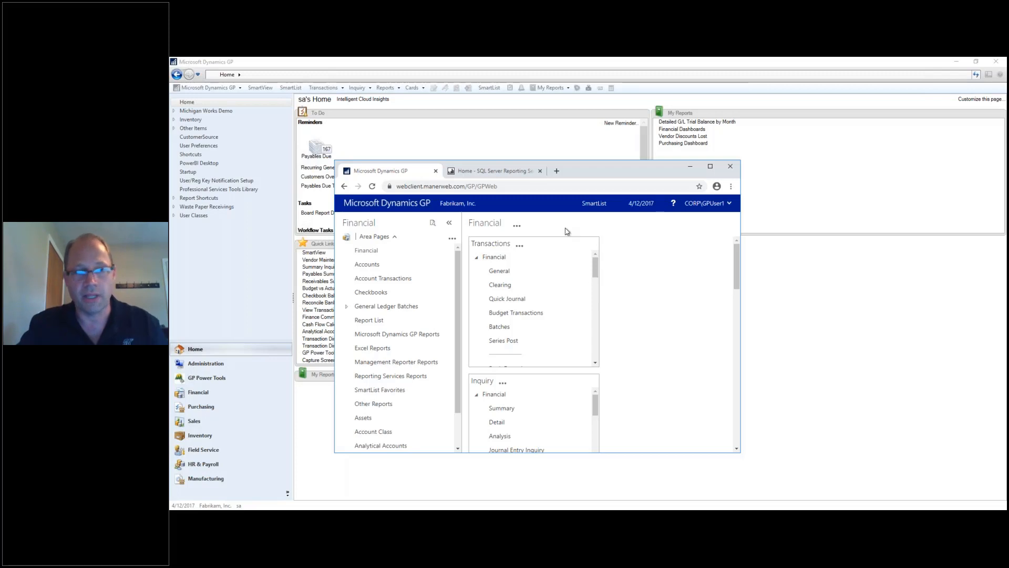
left_click(690, 167)
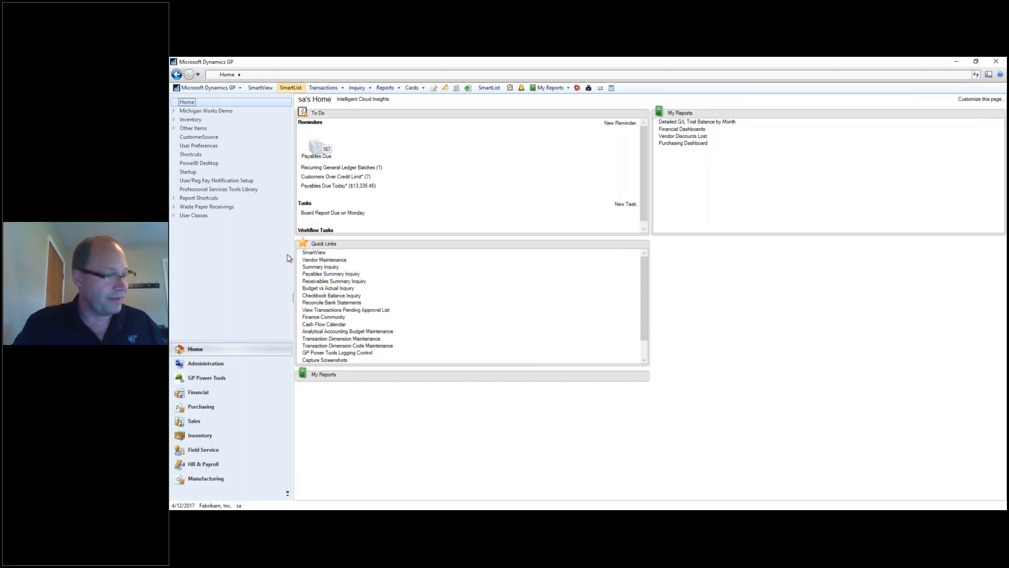
From Financial's Excel Reports list, open the TWO Accounts Default report in Excel.
left_click(216, 393)
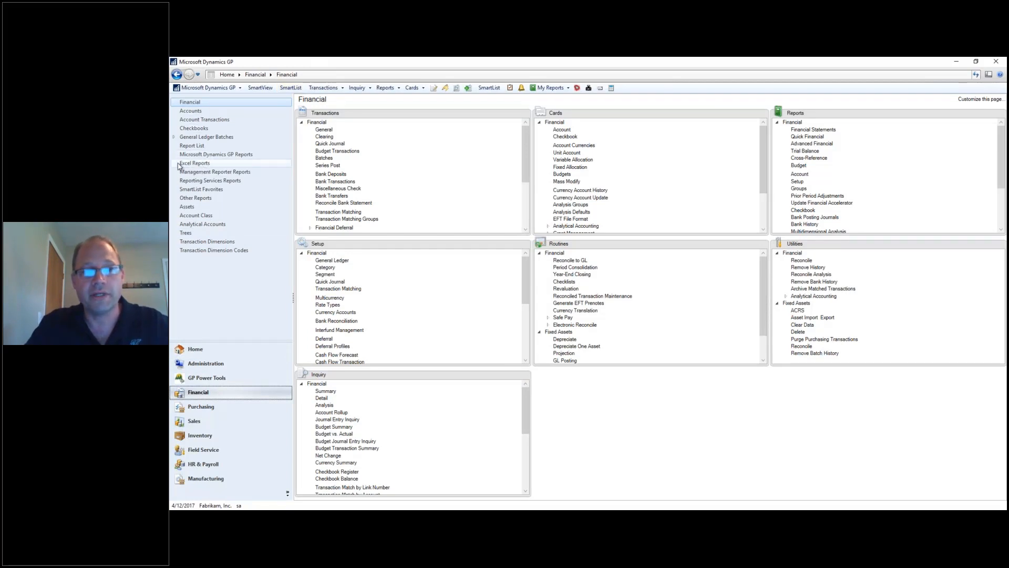
left_click(195, 165)
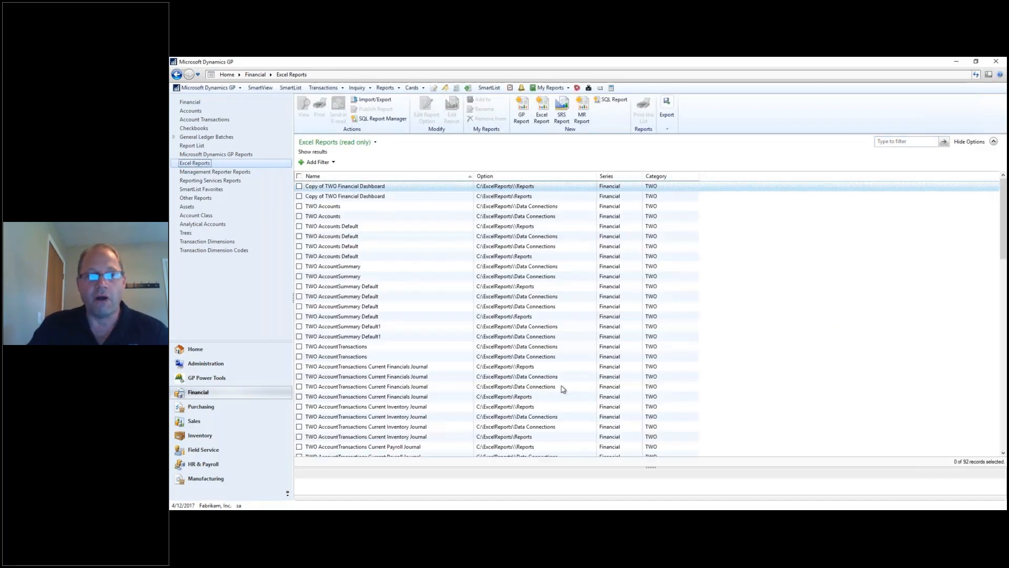
scroll(504, 235, "down", 2)
scroll(504, 235, "down", 3)
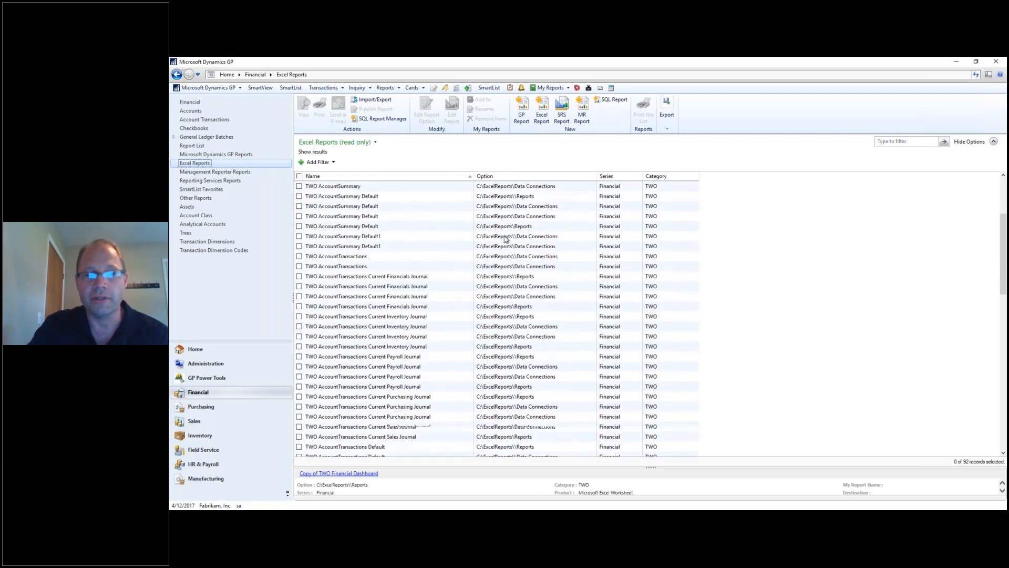
scroll(507, 224, "up", 5)
scroll(507, 219, "up", 1)
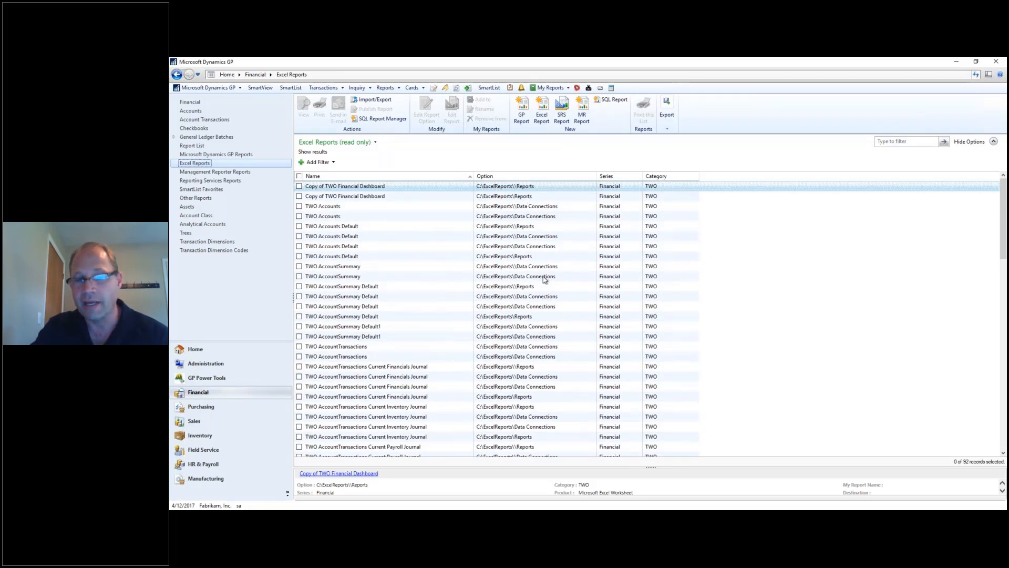
scroll(531, 314, "down", 6)
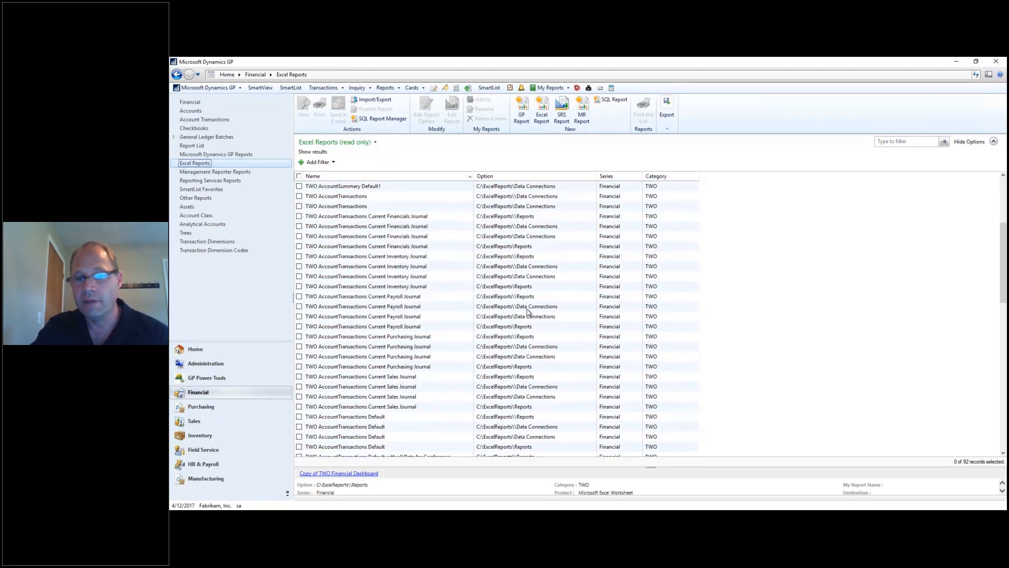
scroll(516, 290, "up", 6)
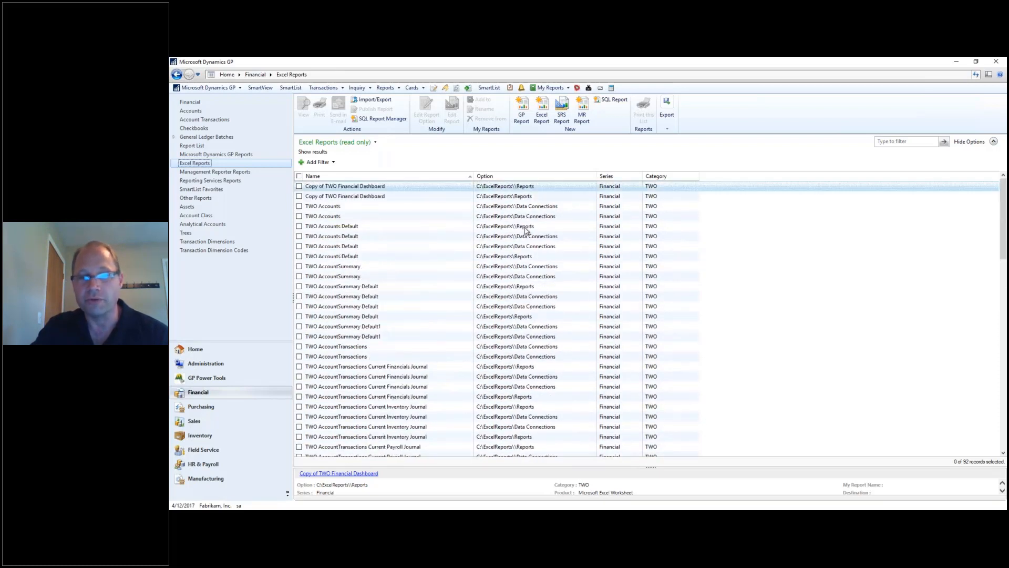
left_click(525, 227)
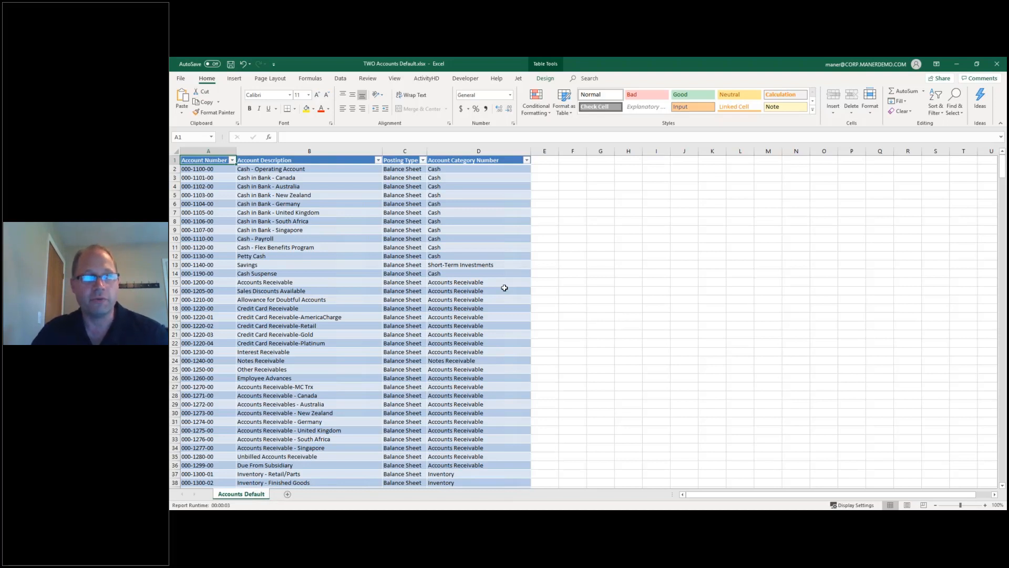
Close TWO Accounts Default without saving and open TWO AccountTransactions Default from GP's Excel Reports list.
left_click(997, 64)
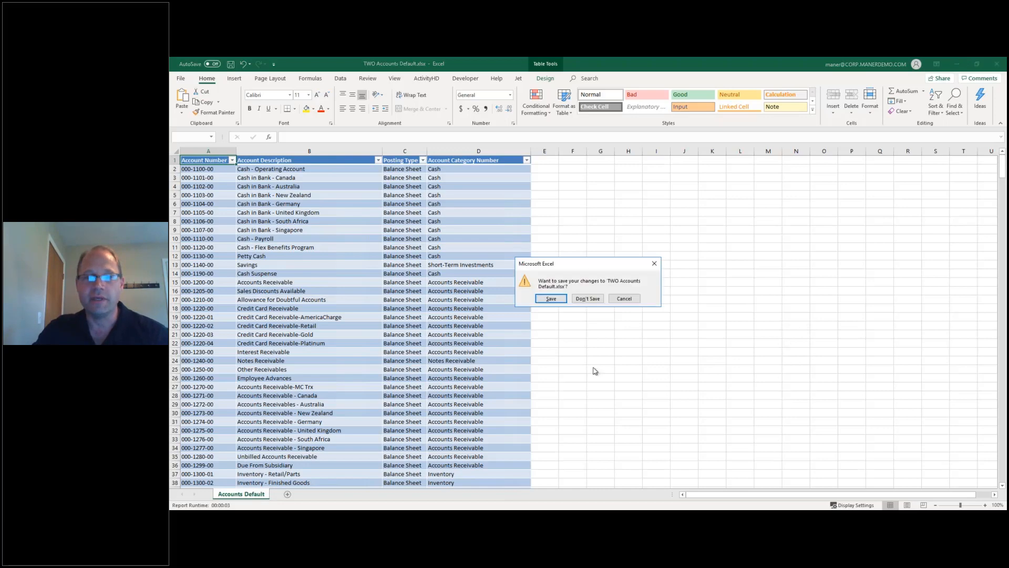
left_click(587, 298)
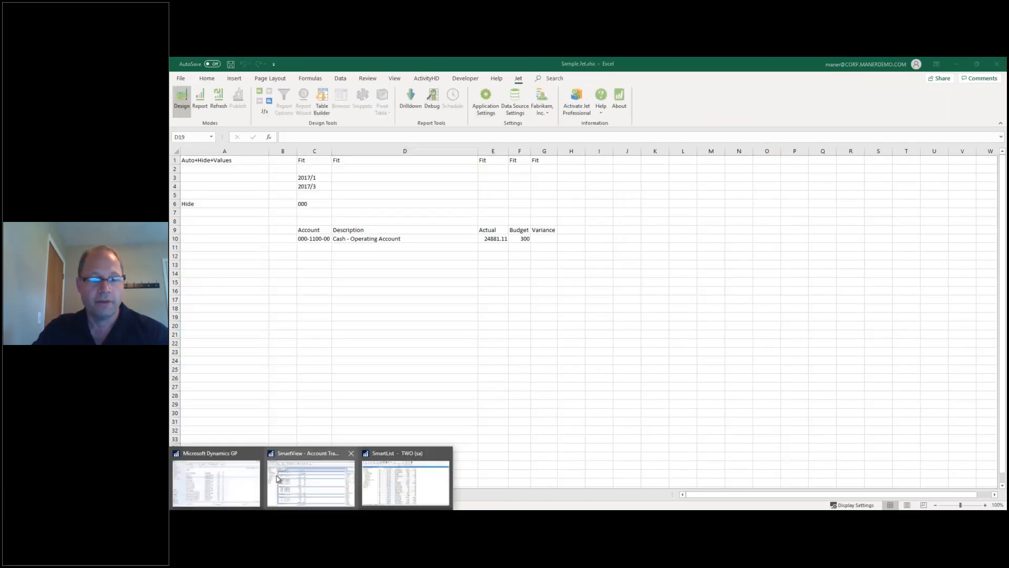
left_click(236, 488)
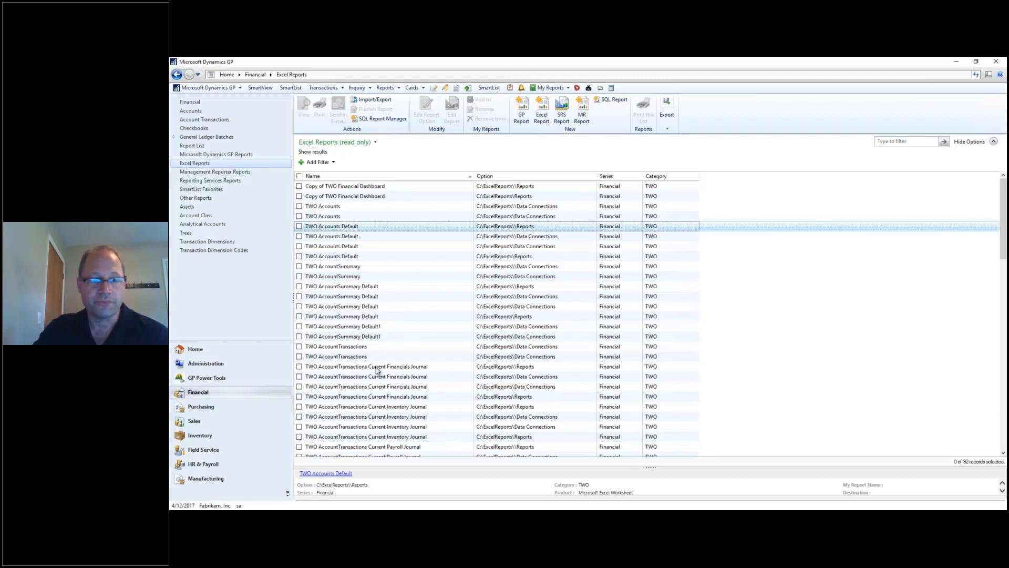
scroll(381, 380, "down", 6)
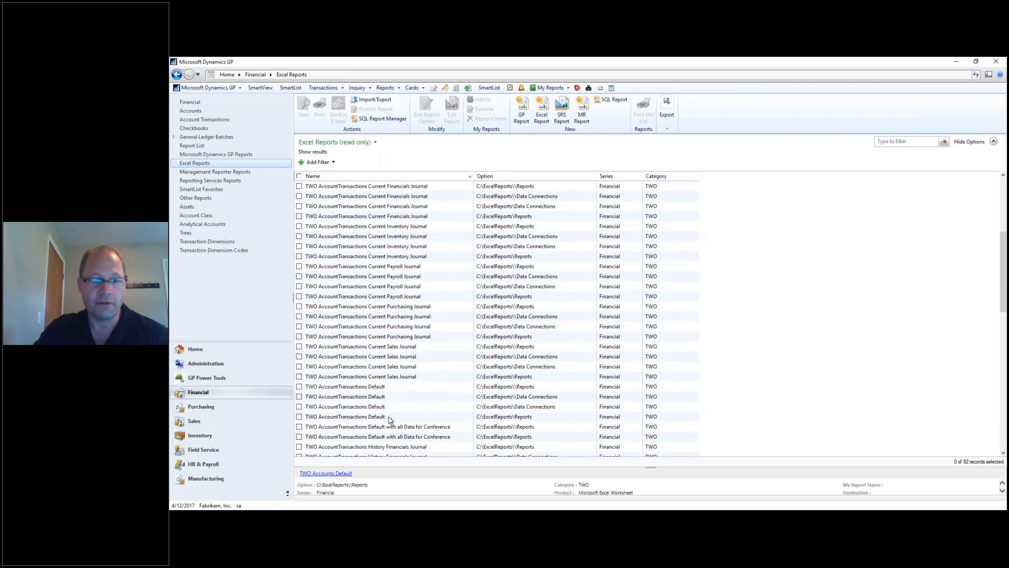
left_click(375, 416)
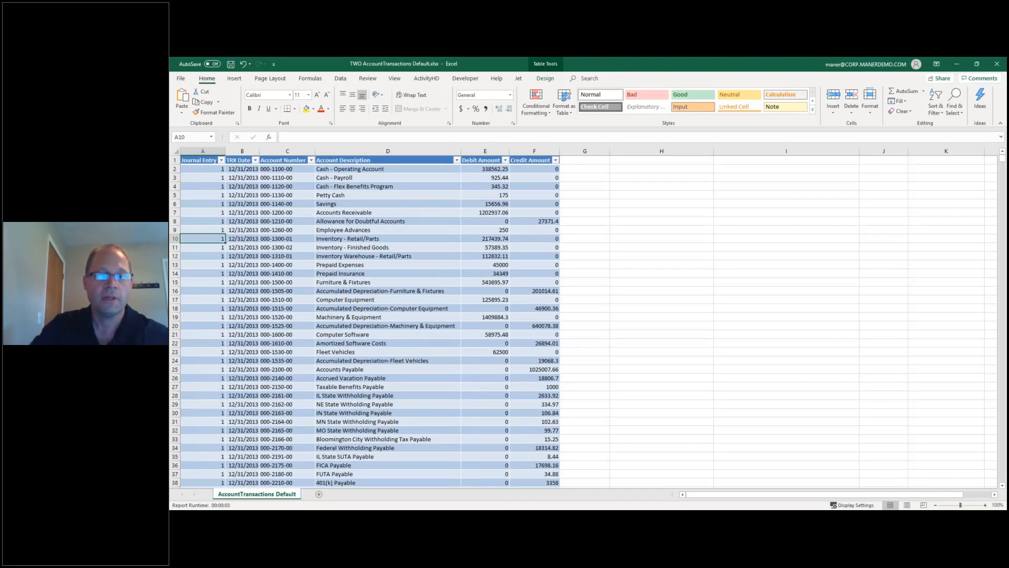
Insert a PivotTable from the transactions table on a new worksheet.
left_click(373, 283)
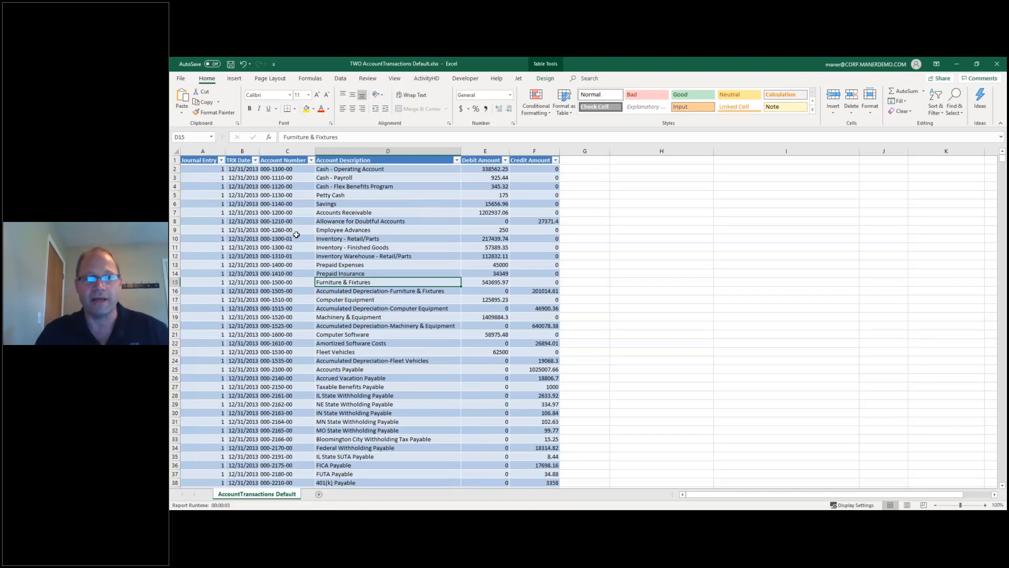
left_click(234, 78)
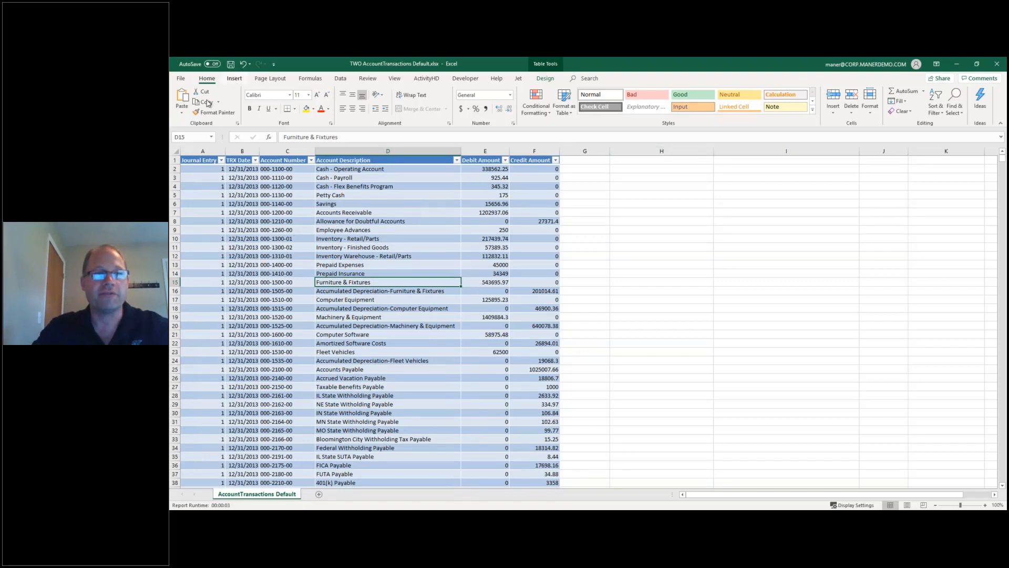
left_click(193, 101)
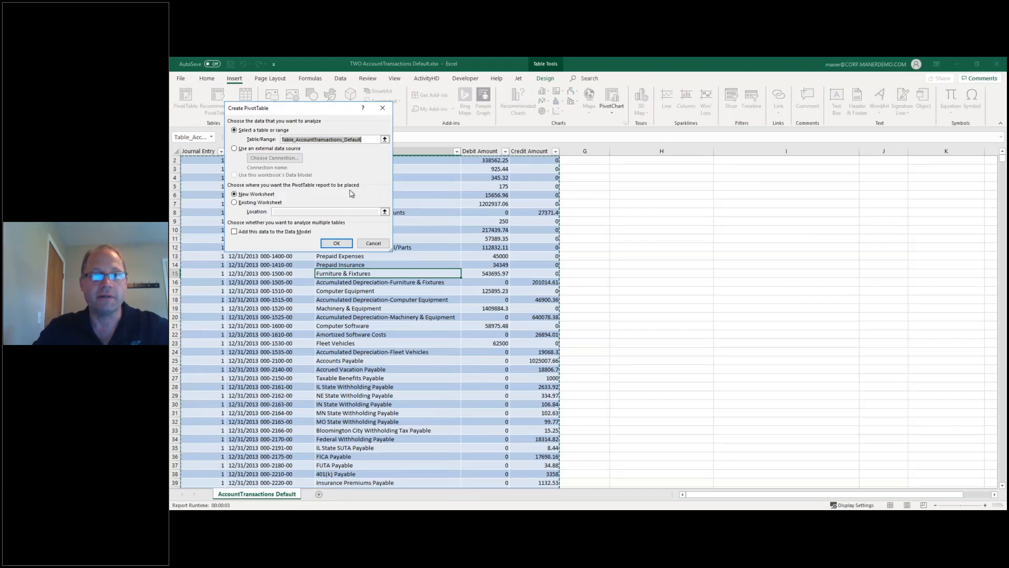
left_click(335, 243)
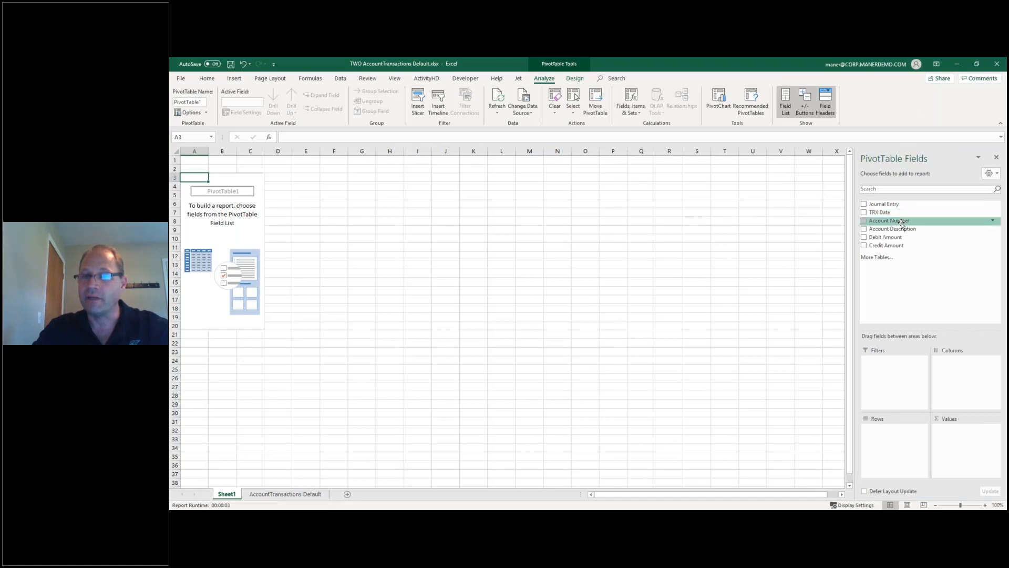
Put Account Number in Rows, Debit and Credit Amount in Values, and TRX Date as filter.
left_click_drag(901, 222, 899, 446)
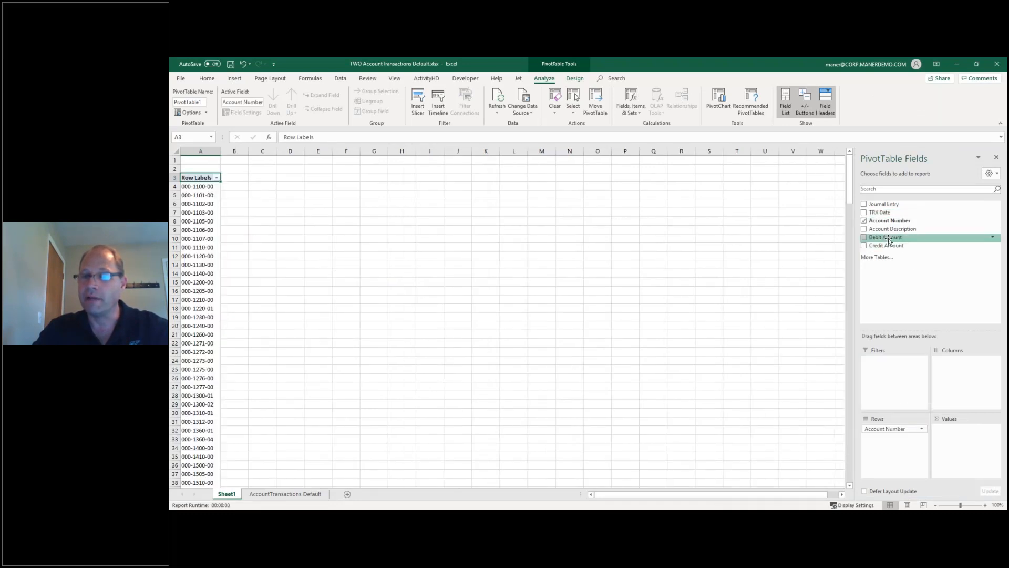
left_click_drag(891, 238, 983, 452)
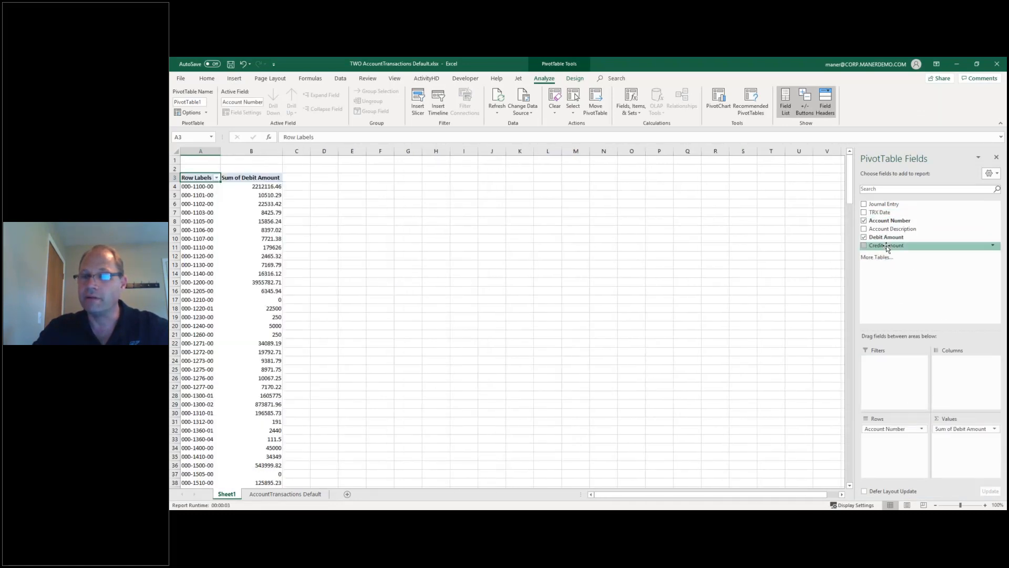
left_click_drag(888, 246, 975, 453)
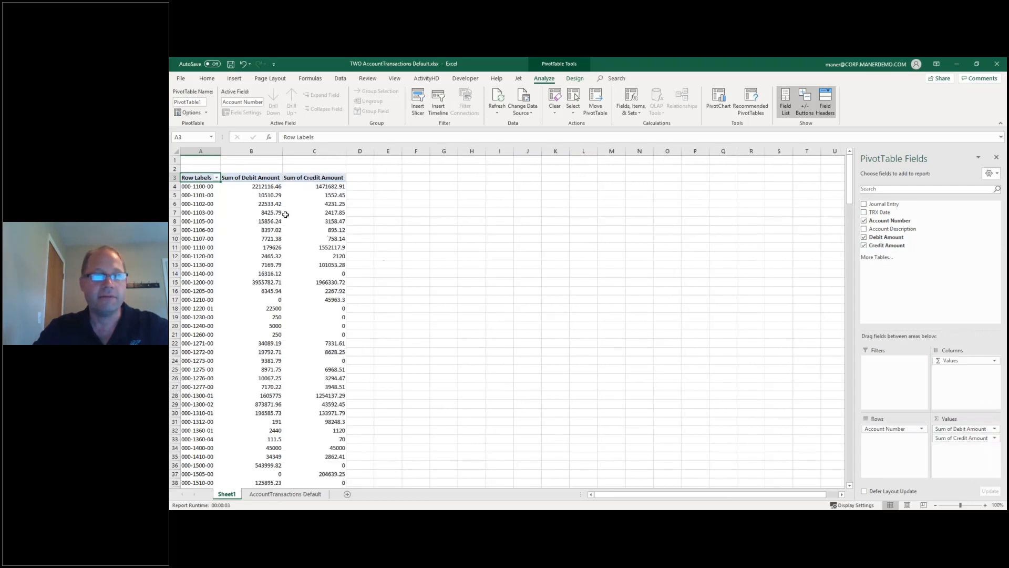
left_click_drag(220, 151, 234, 151)
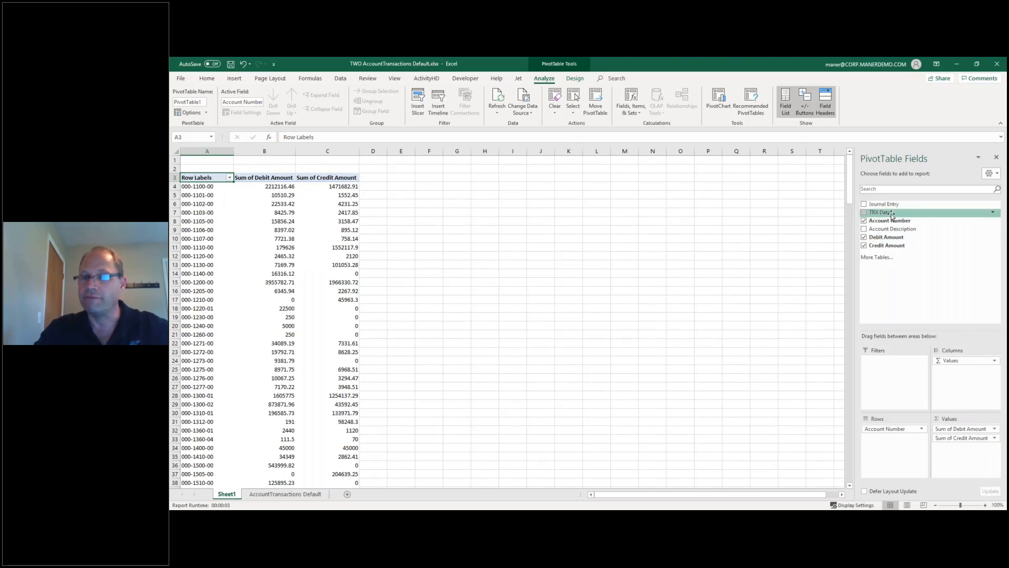
left_click_drag(892, 213, 901, 367)
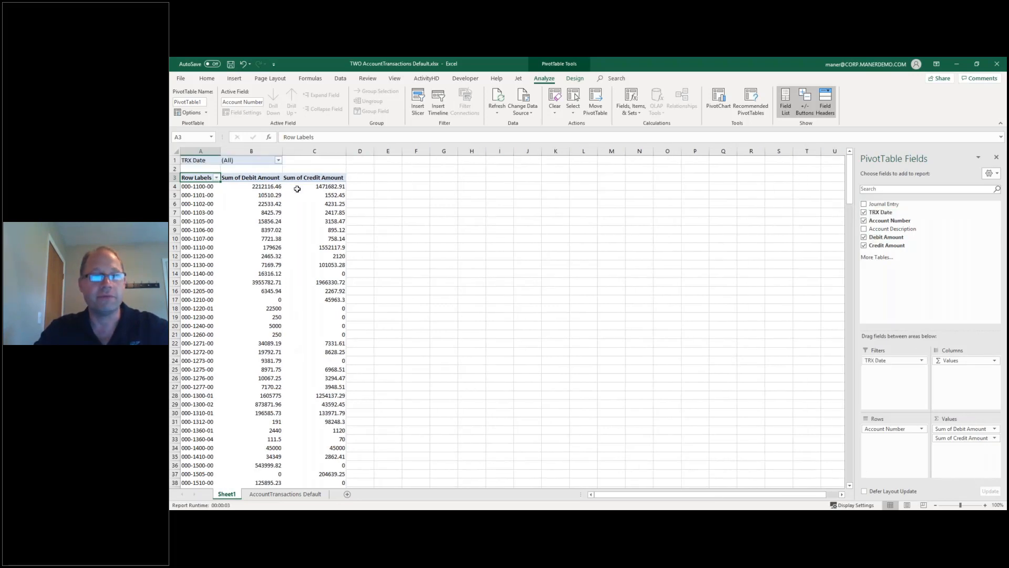
left_click(278, 160)
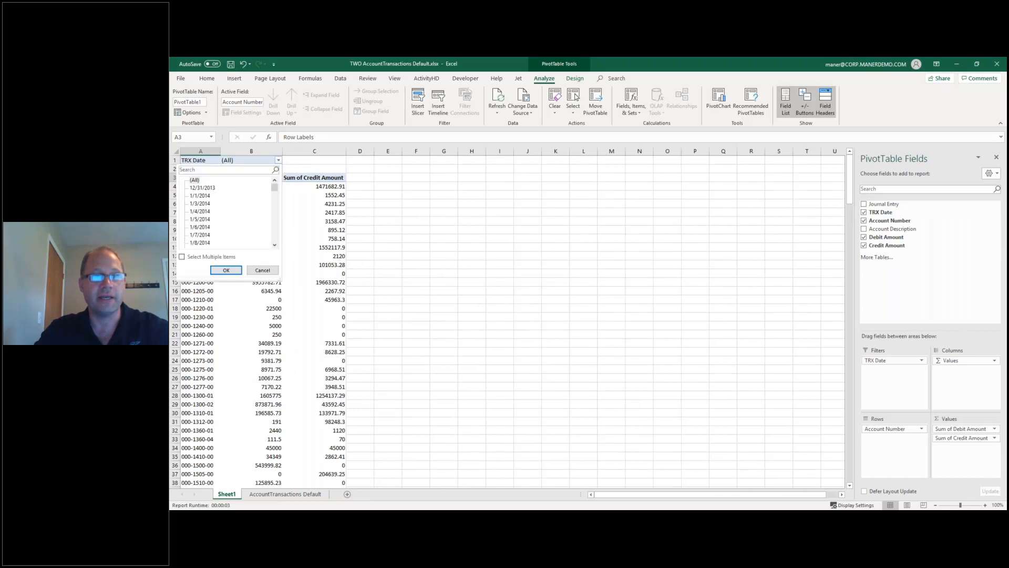
left_click(279, 162)
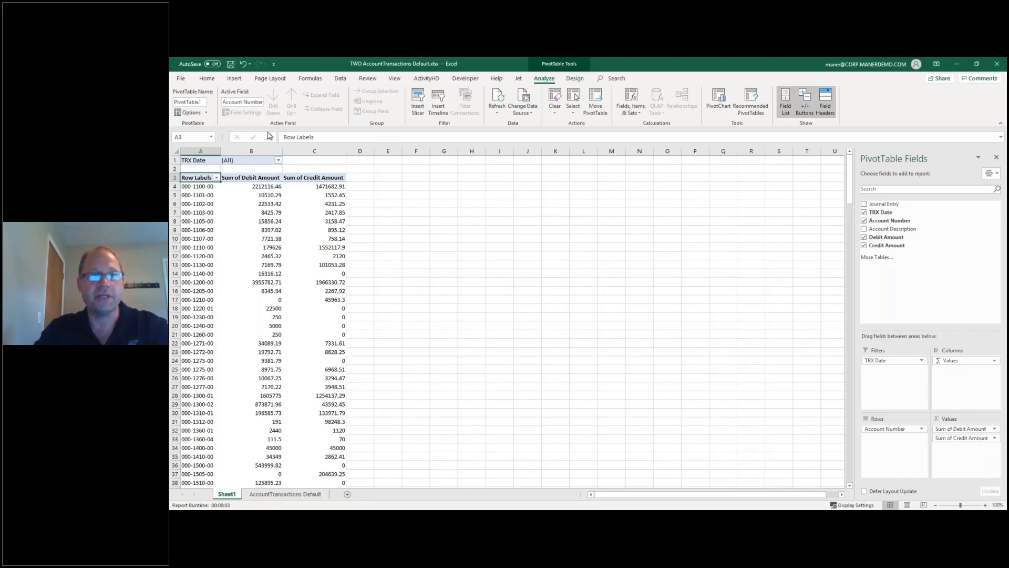
Save the workbook as TWO AccountTransactions Connect Symposium.xlsx, replacing 'Default' in the name.
left_click(185, 83)
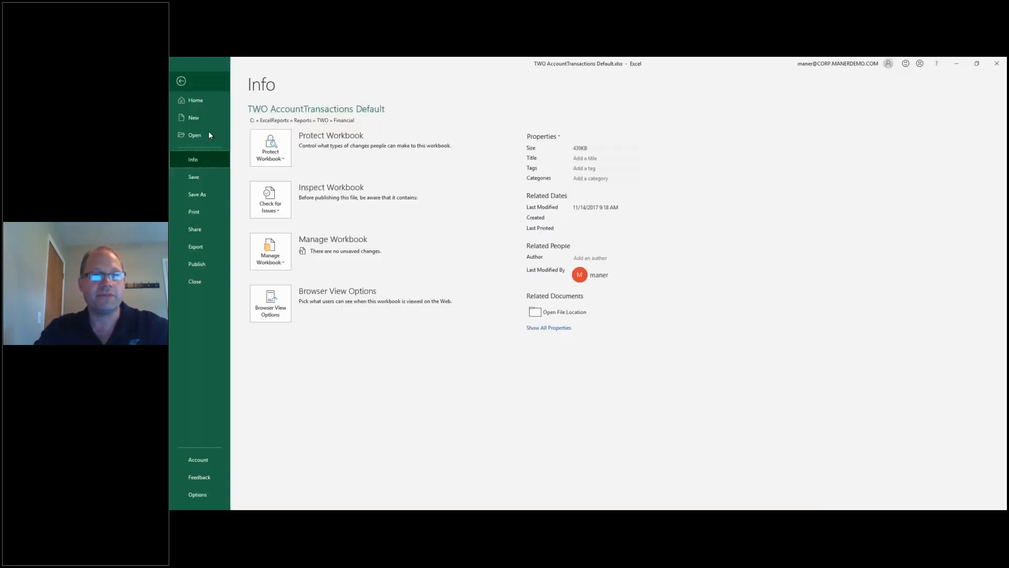
left_click(207, 193)
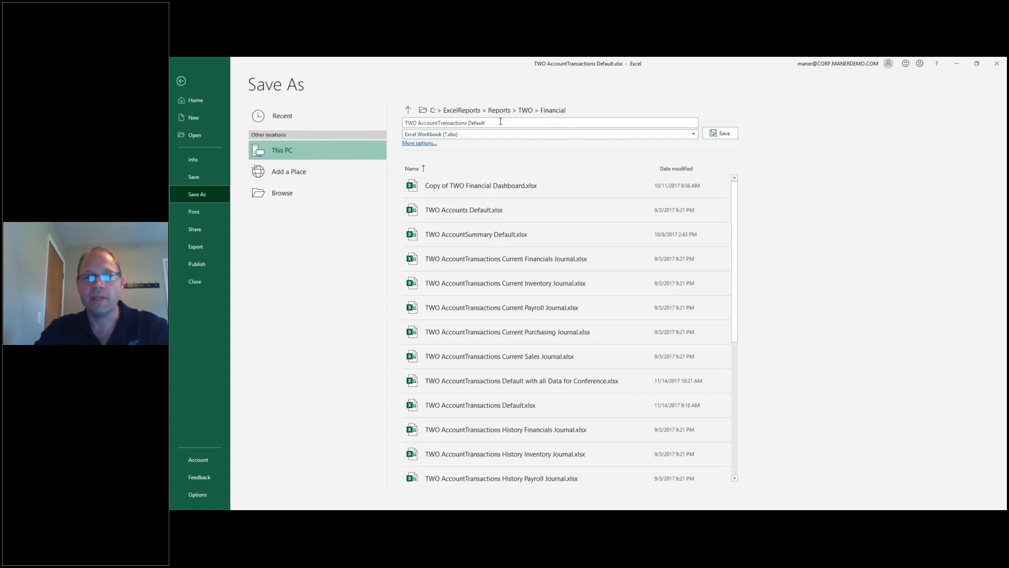
left_click(483, 122)
left_click(482, 122)
double_click(472, 122)
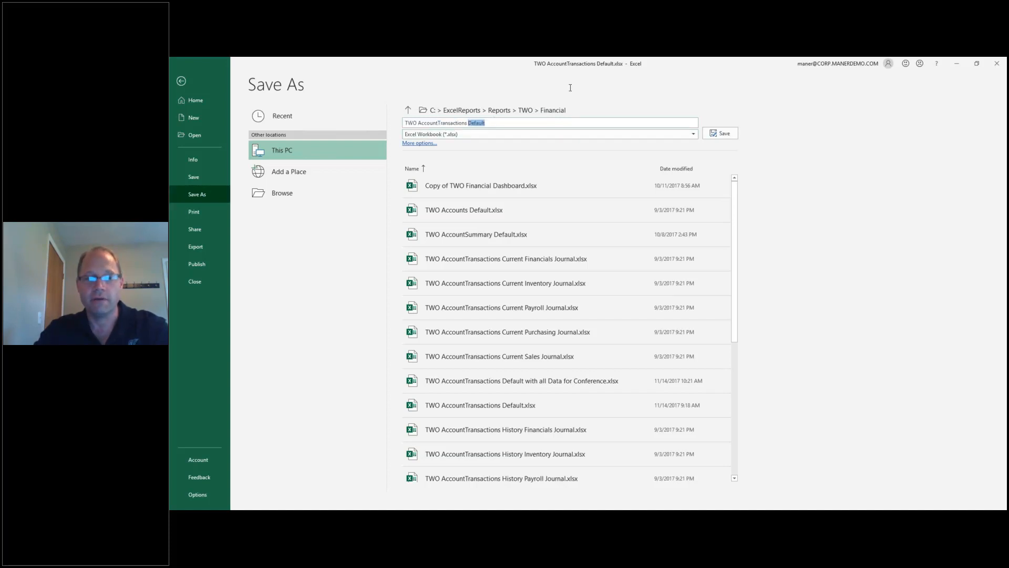
type("Connec")
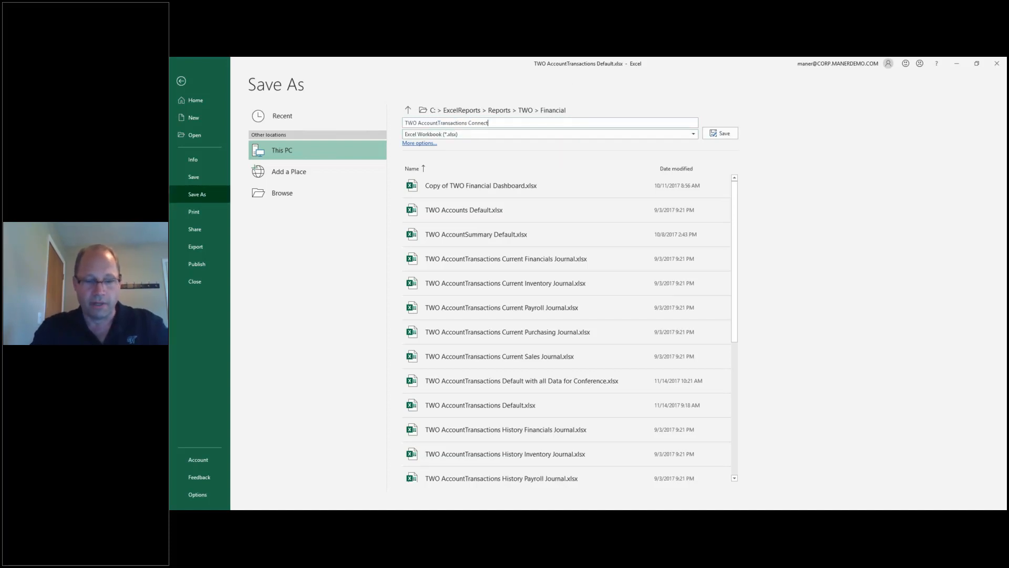
type("t Synmpo")
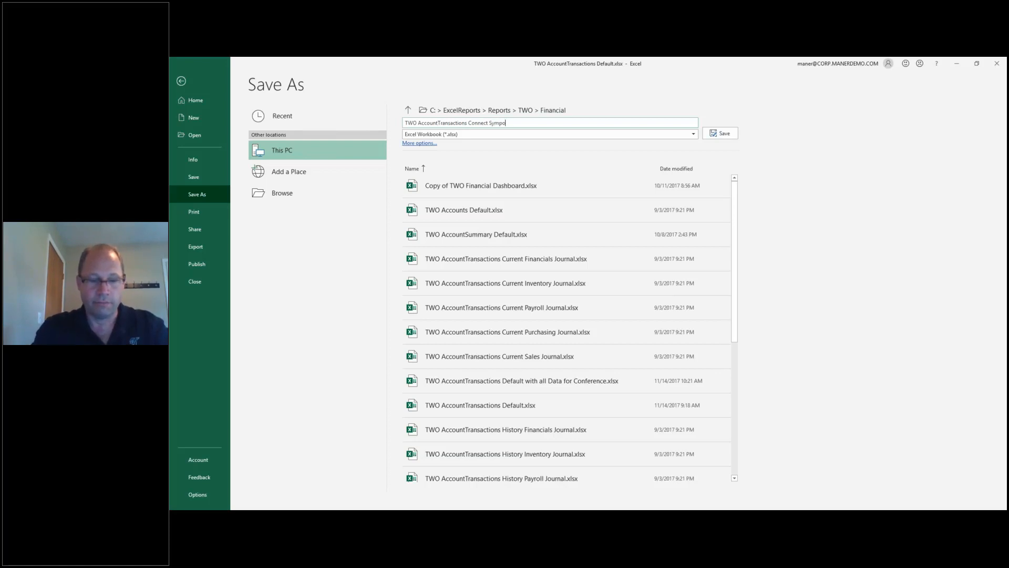
type("sium")
key("Return")
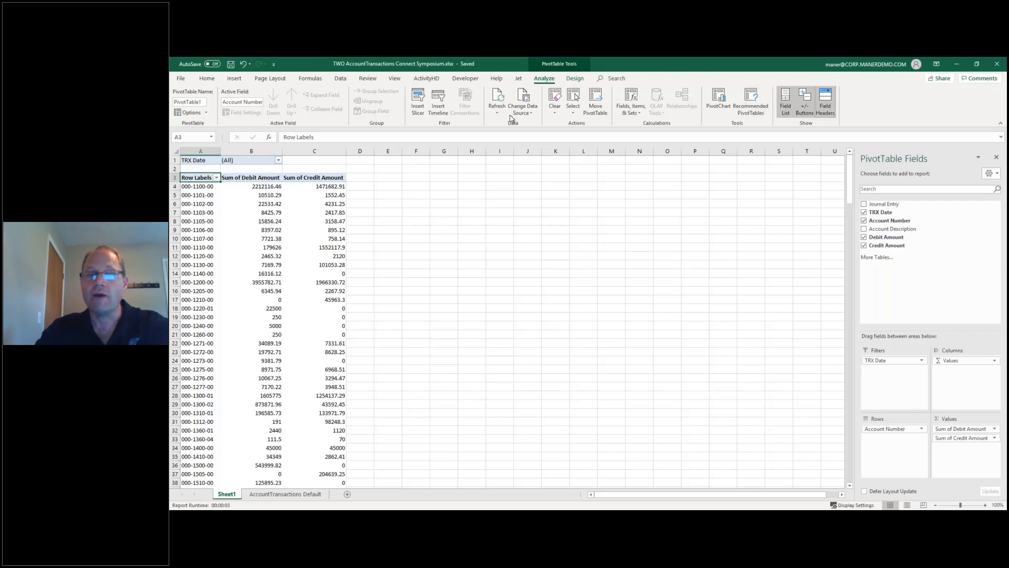
Close the pivot workbook, refresh GP's Excel Reports list, and open TWO AccountTransactions Connect Symposium.
left_click(997, 64)
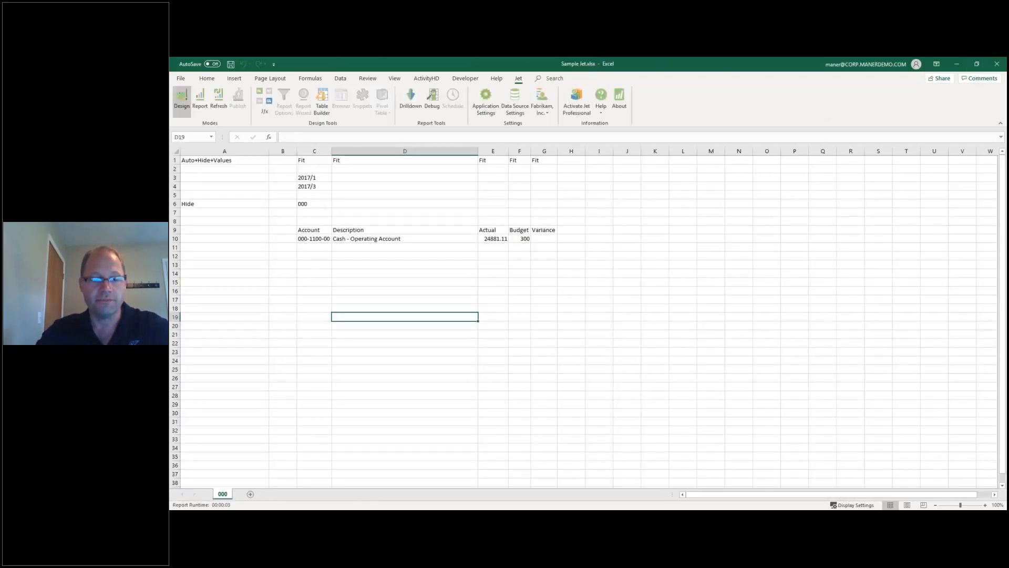
left_click(230, 489)
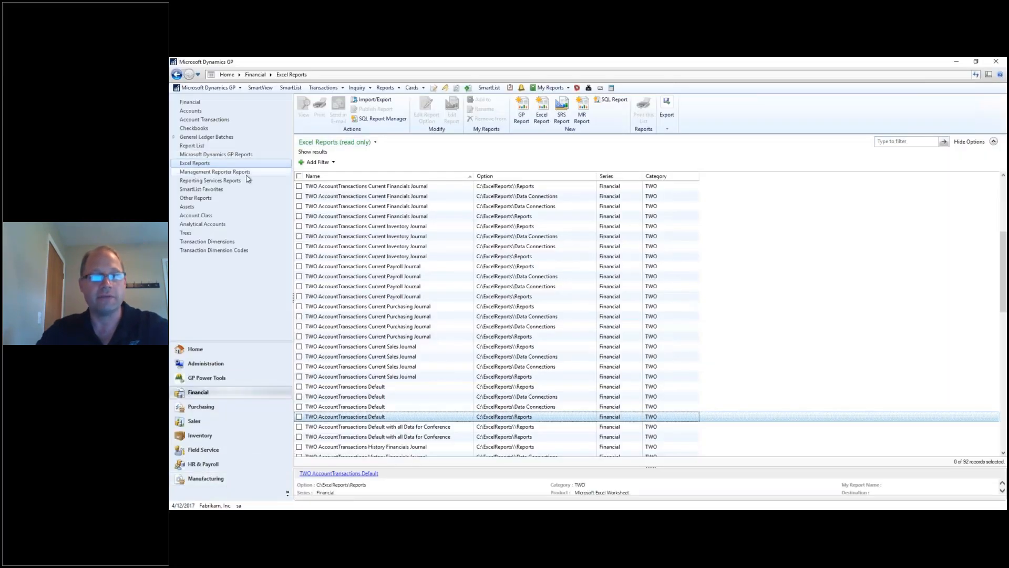
left_click(192, 145)
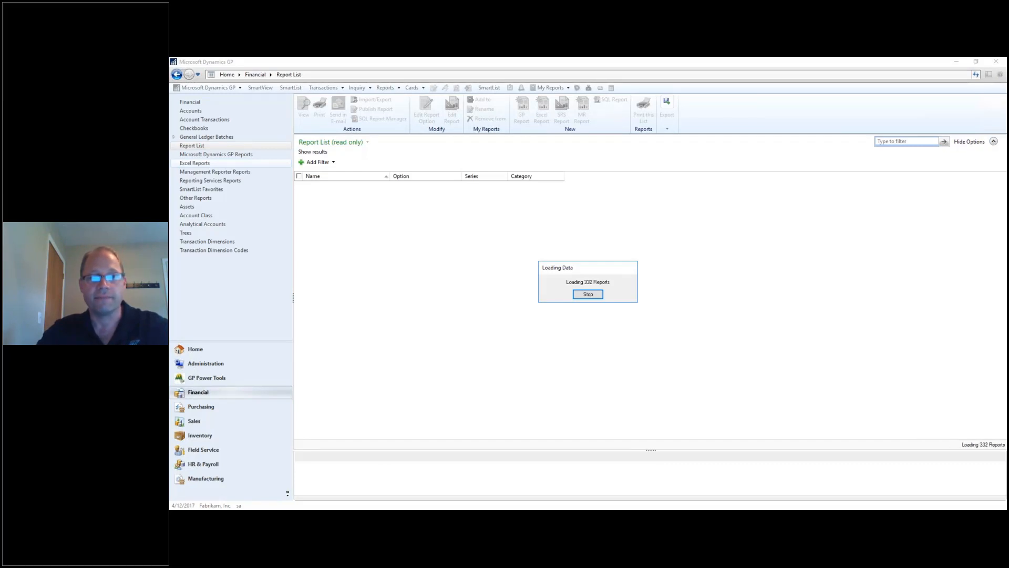
left_click(207, 163)
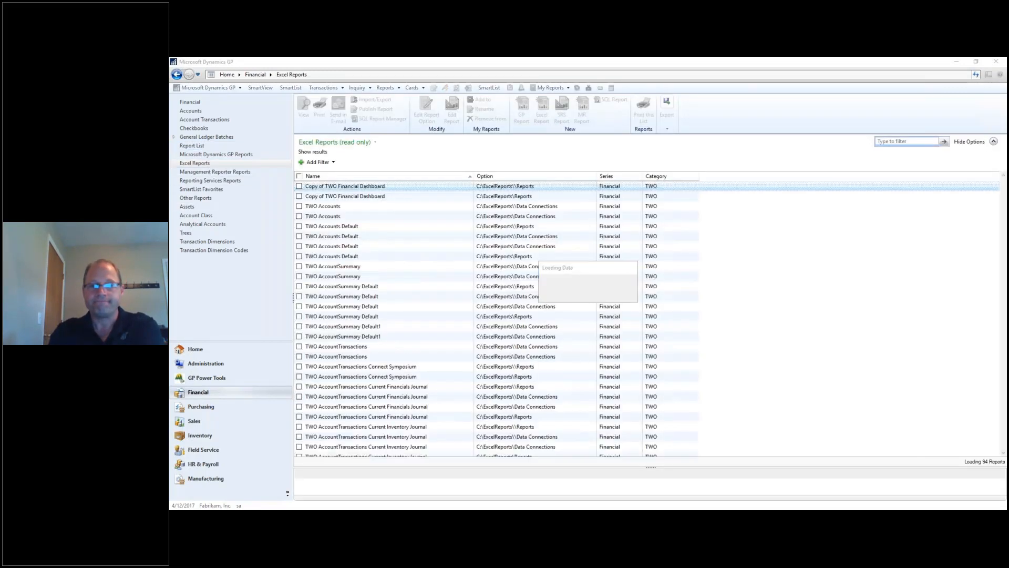
left_click(374, 377)
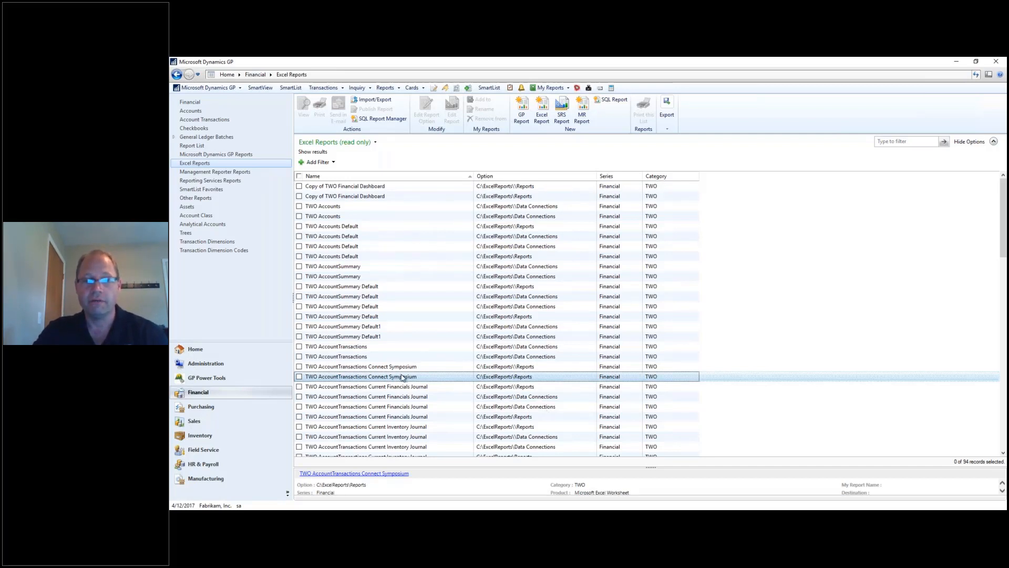
key("alt+Tab")
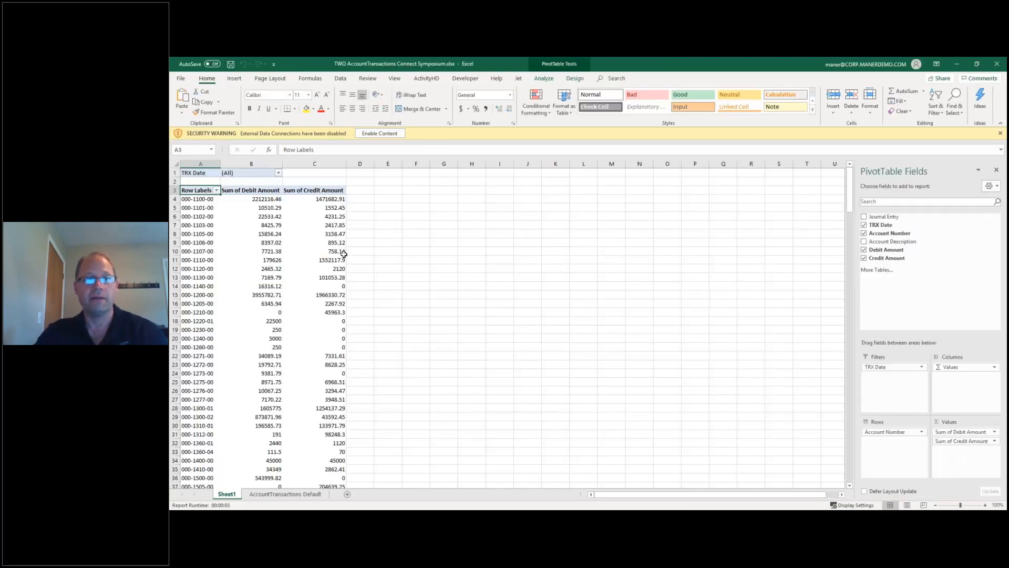
Enable the workbook's data connections and view its queries and connections.
left_click(381, 135)
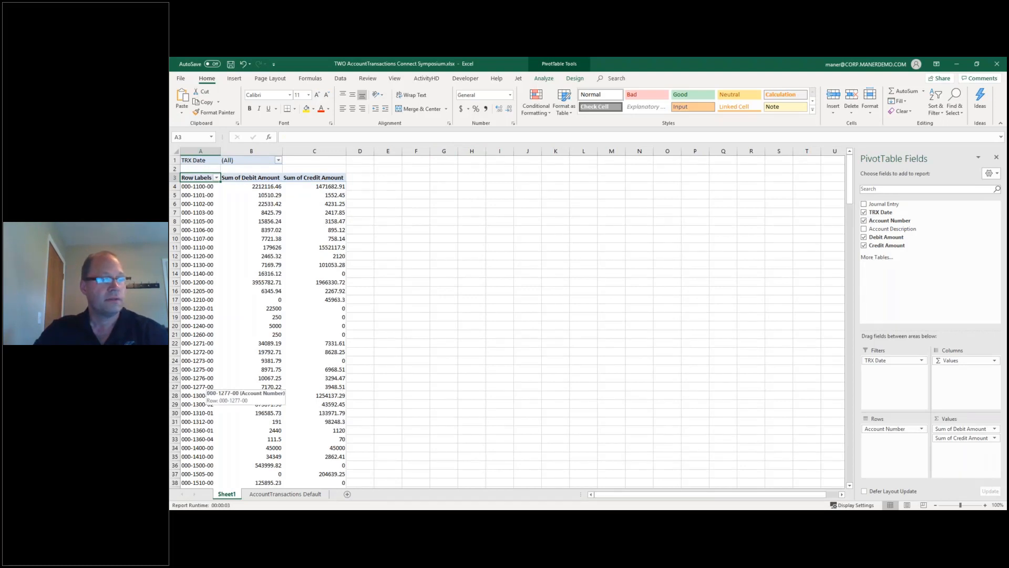
left_click(636, 288)
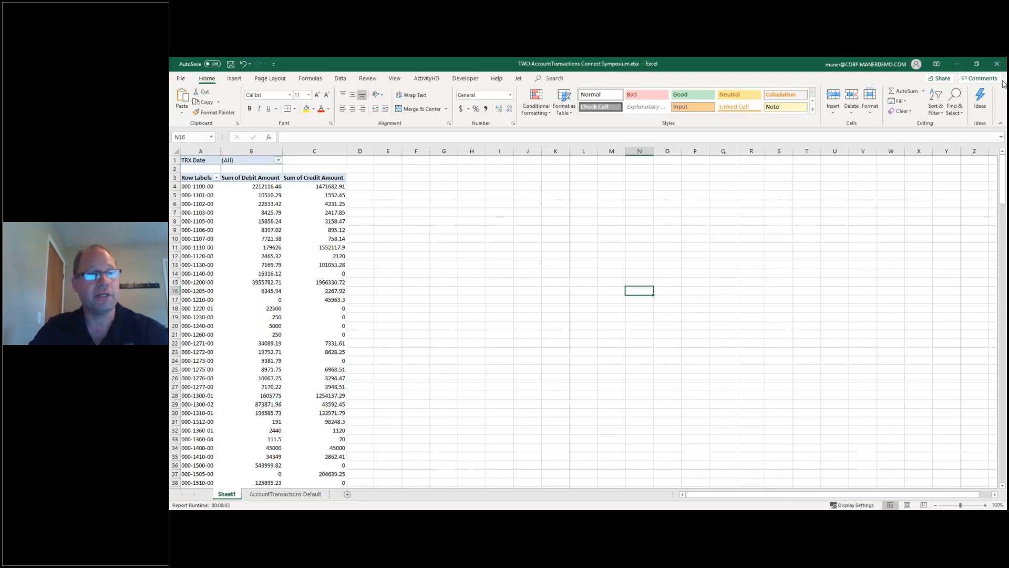
left_click(341, 80)
left_click(355, 93)
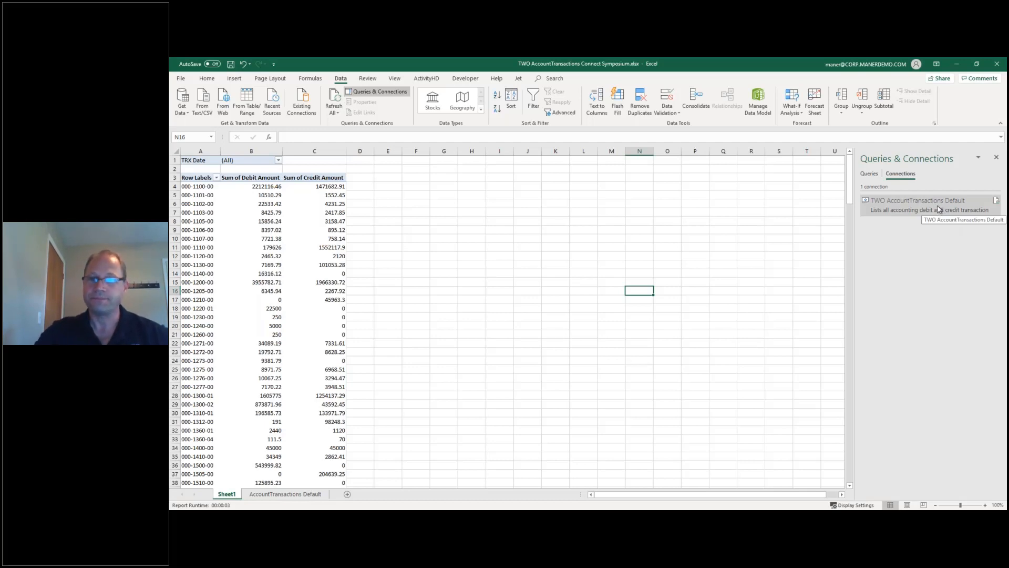
Close the workbook without saving and return to Dynamics GP's Excel Reports list.
left_click(997, 64)
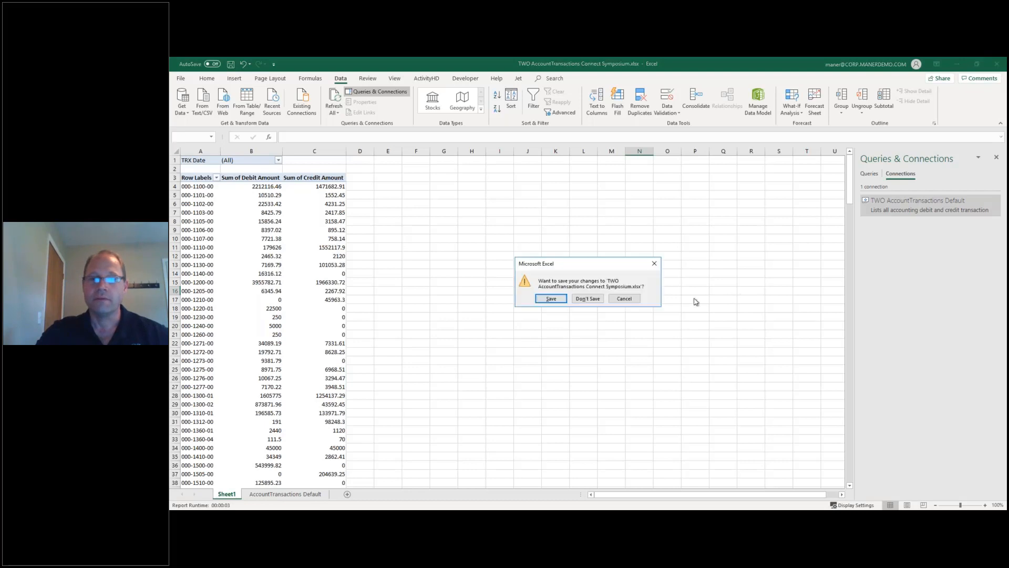
left_click(587, 299)
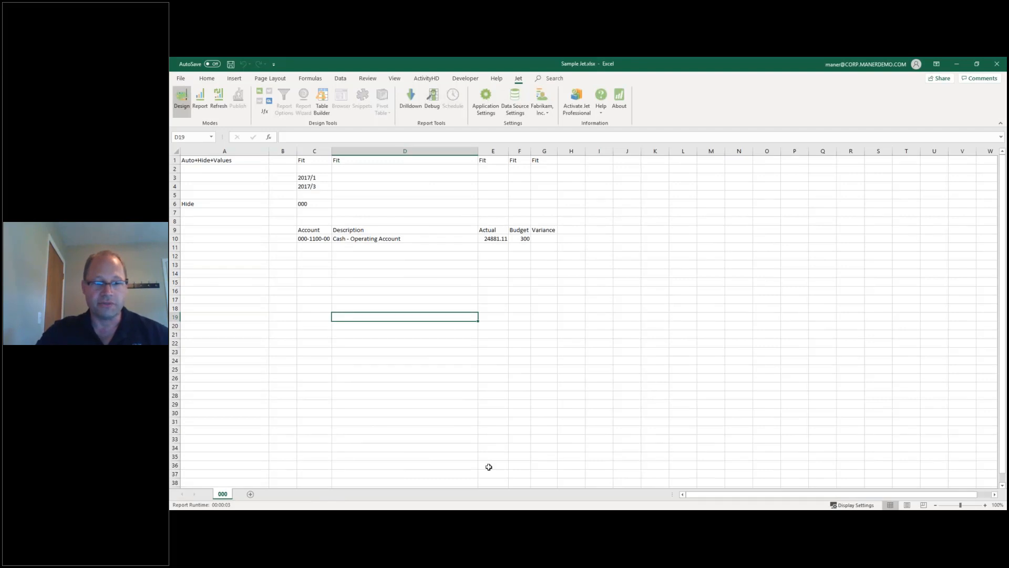
left_click(302, 518)
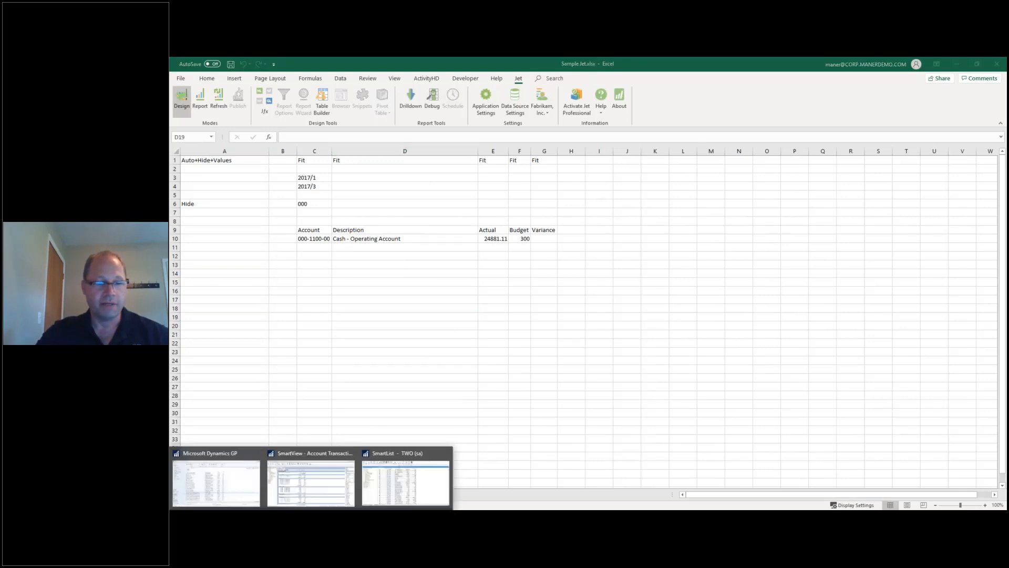
left_click(225, 480)
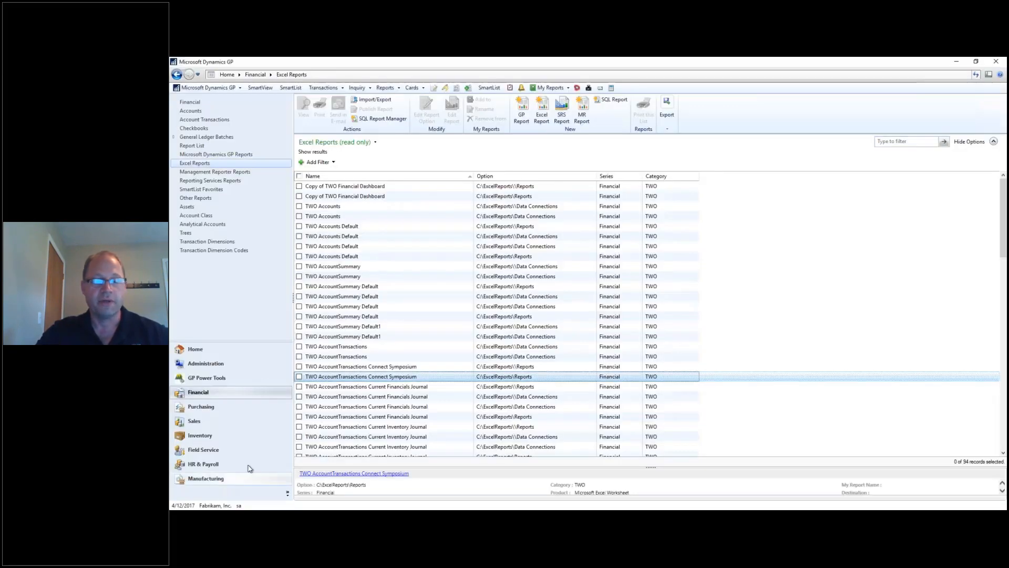
Print the 'demo' Financial Trial Balance report option, subtotaled by Month, to screen.
left_click(212, 351)
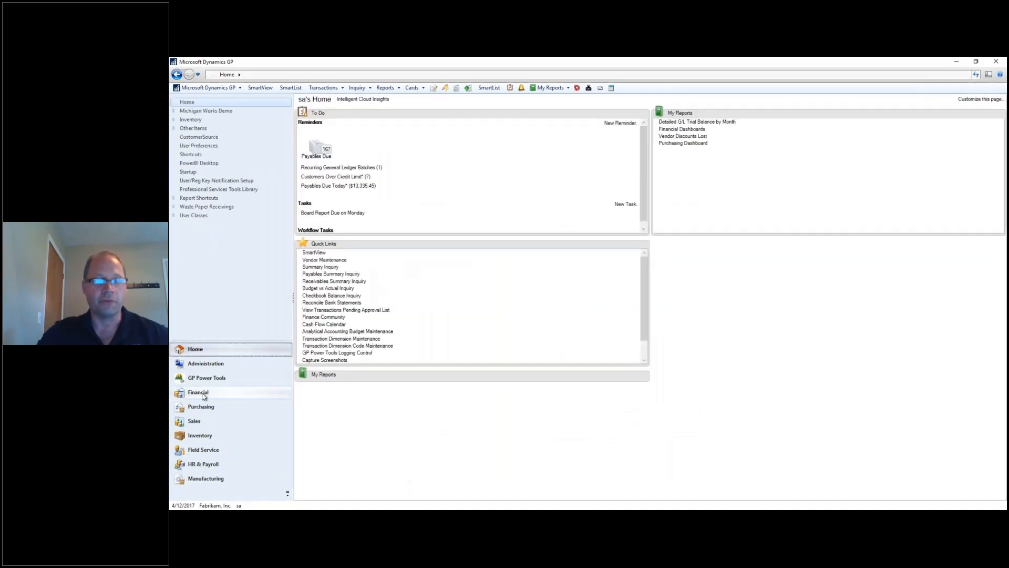
left_click(204, 395)
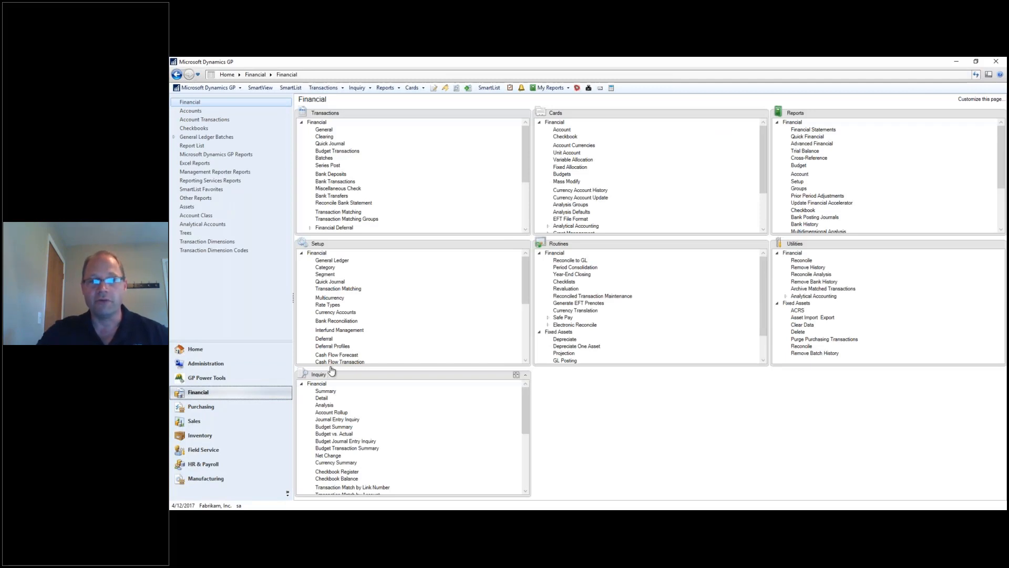
left_click(805, 151)
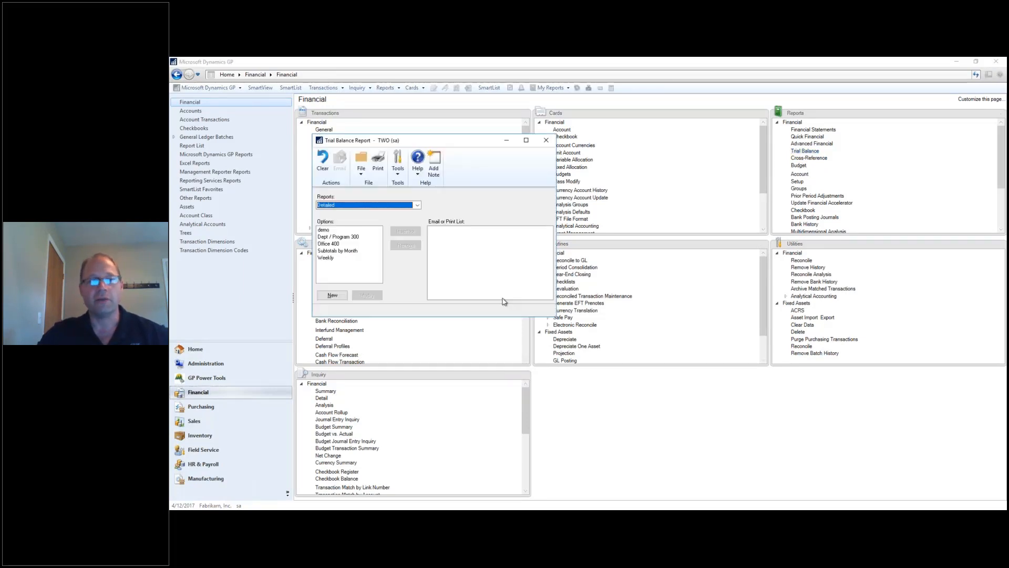
double_click(337, 230)
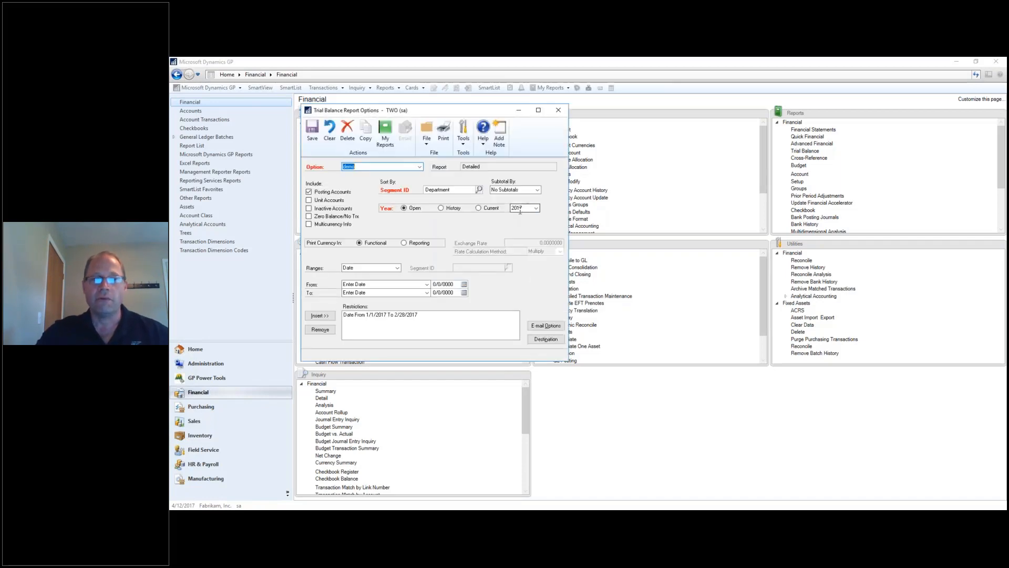
left_click(538, 189)
left_click(513, 204)
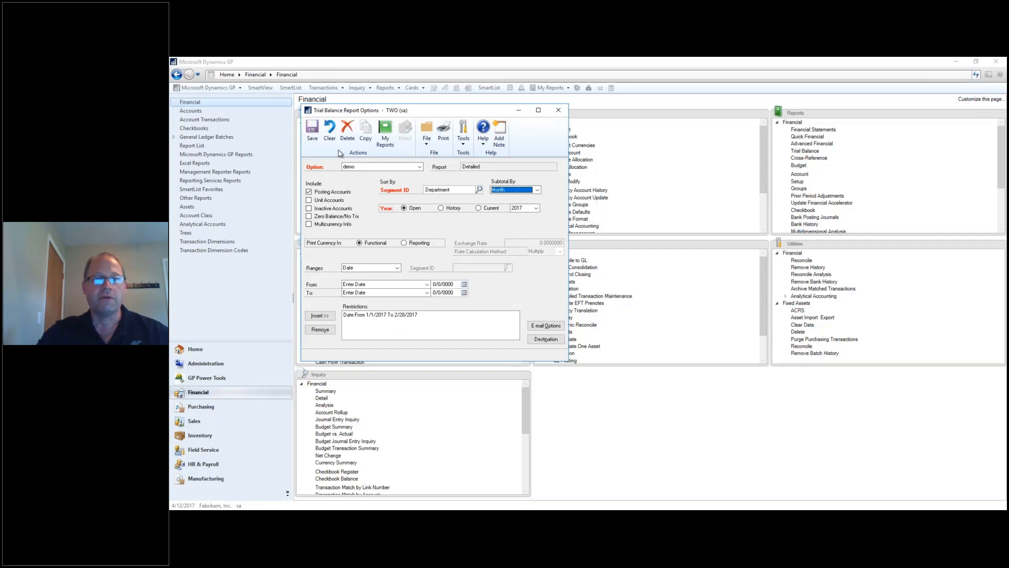
left_click(447, 137)
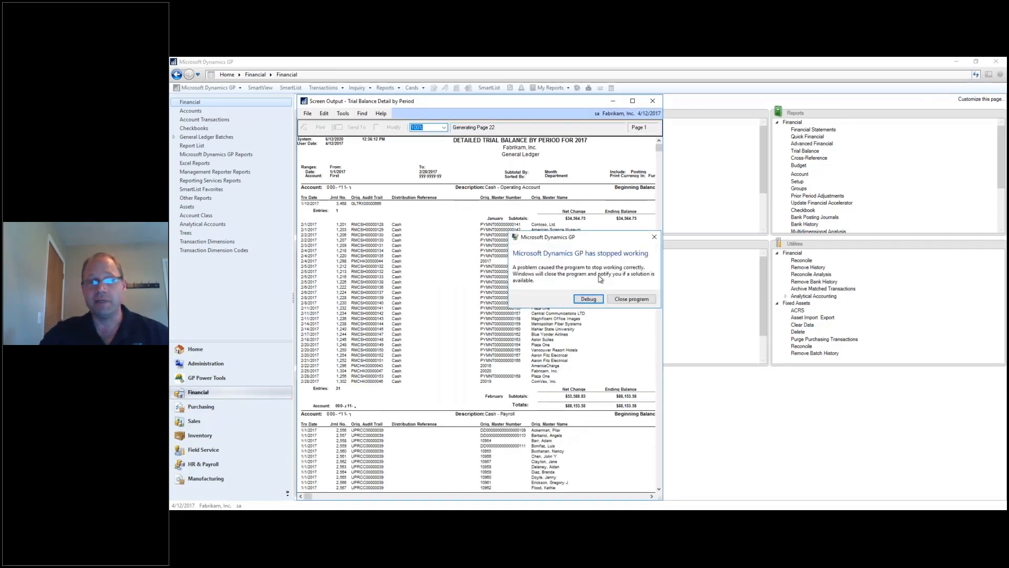
Close the crashed program and log back in to Fabrikam, Inc., clearing the stale existing login.
left_click(632, 299)
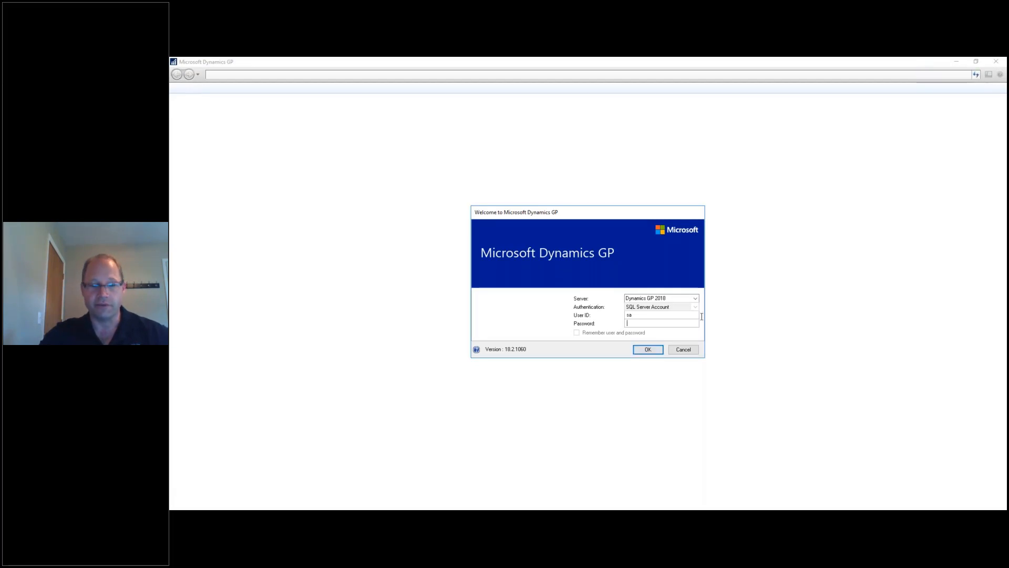
type("***")
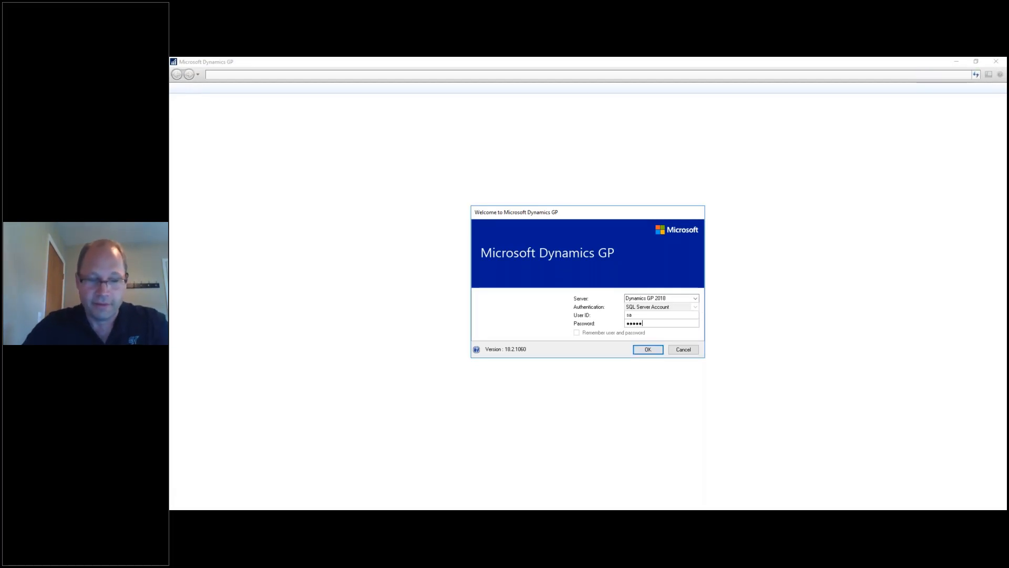
key("Return")
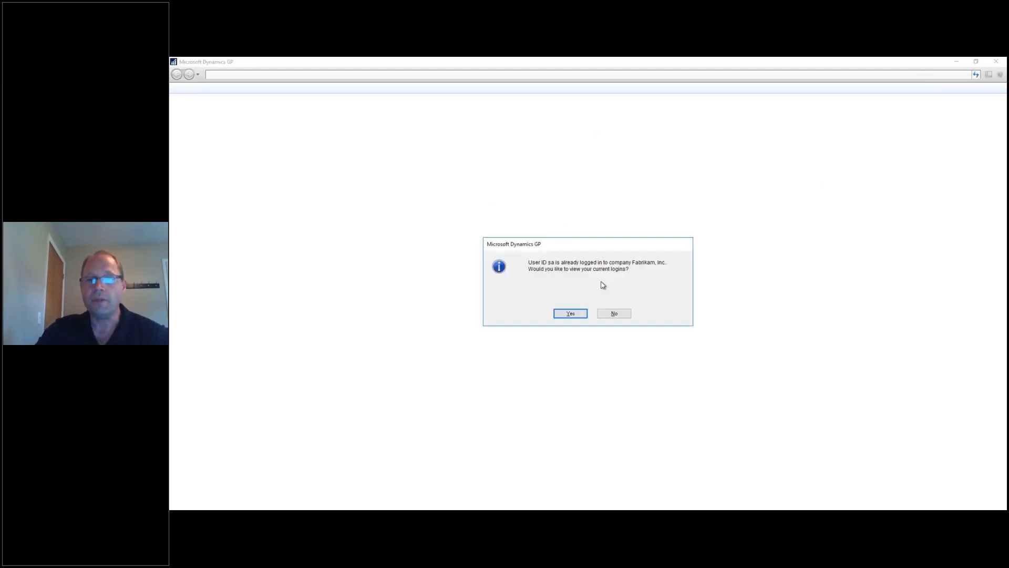
left_click(571, 313)
left_click(663, 352)
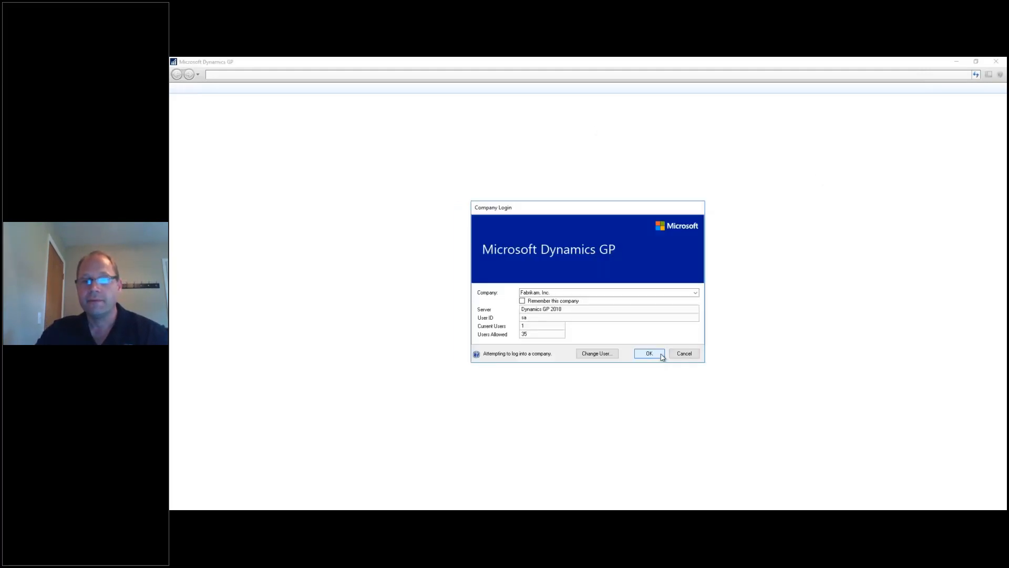
left_click(650, 354)
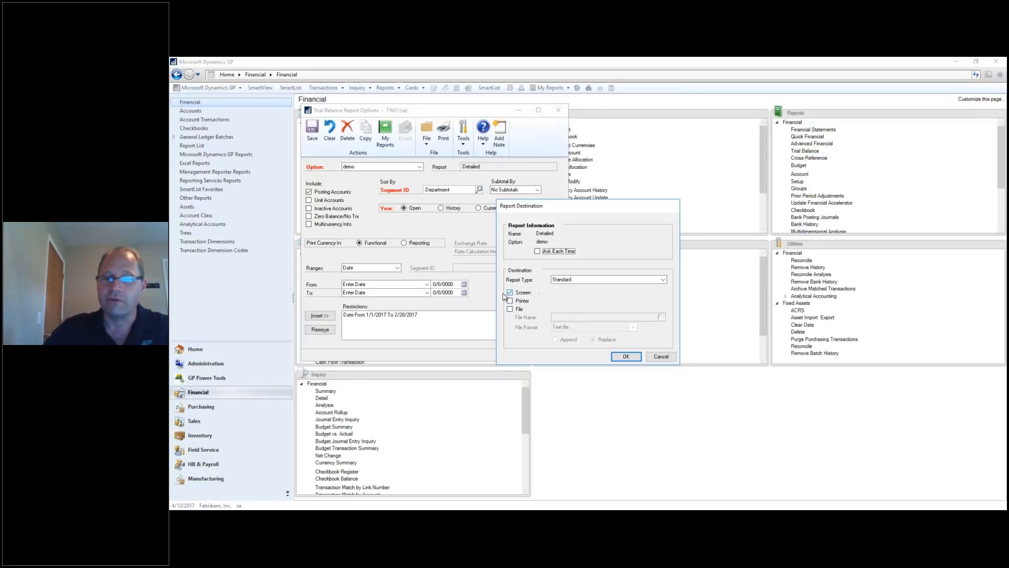
Print the 2017 detailed trial balance to Screen, repeating the confirm-and-print three times until output completes.
left_click(626, 356)
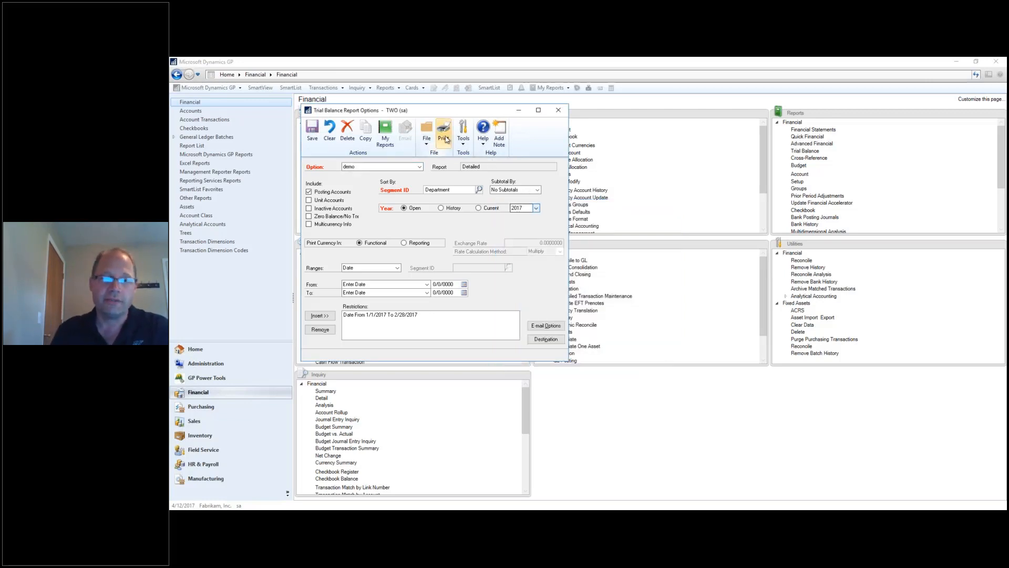
left_click(444, 138)
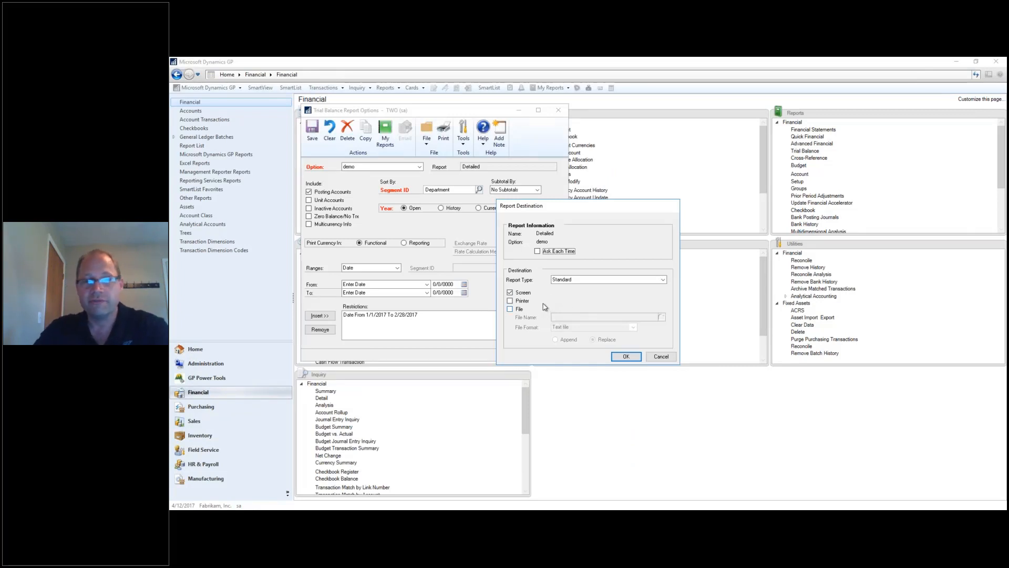
left_click(626, 357)
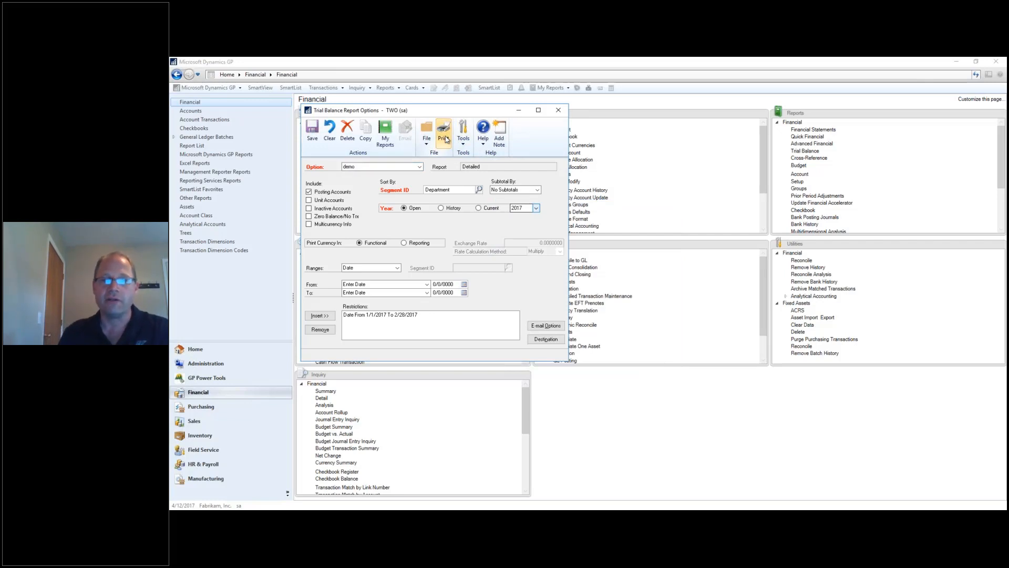
left_click(444, 138)
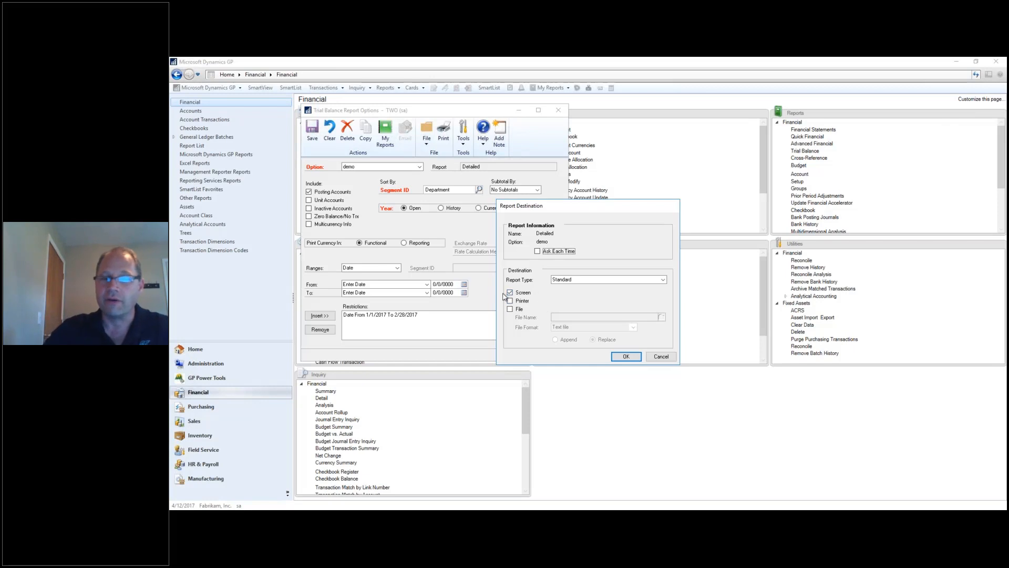
left_click(626, 356)
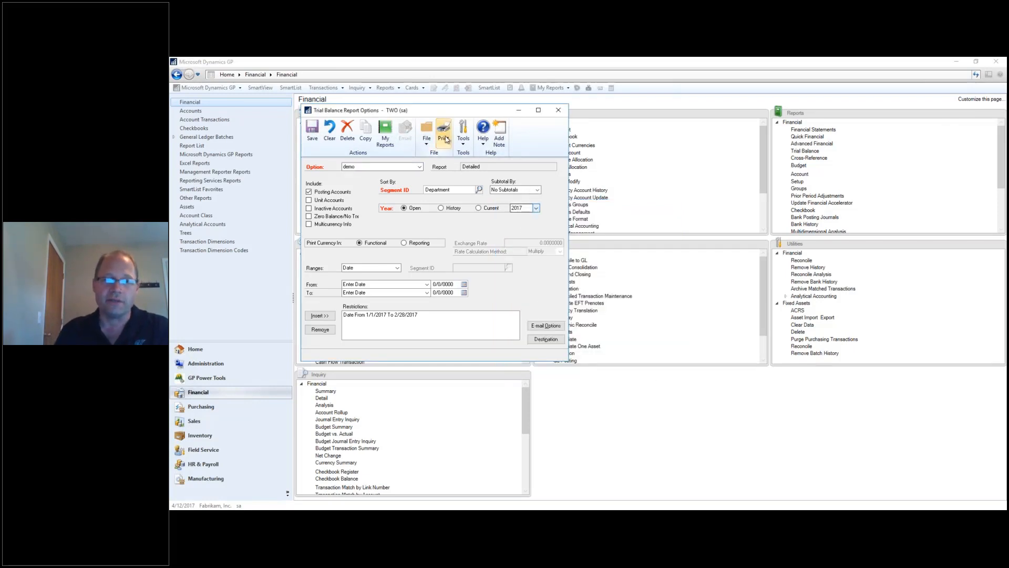
left_click(444, 137)
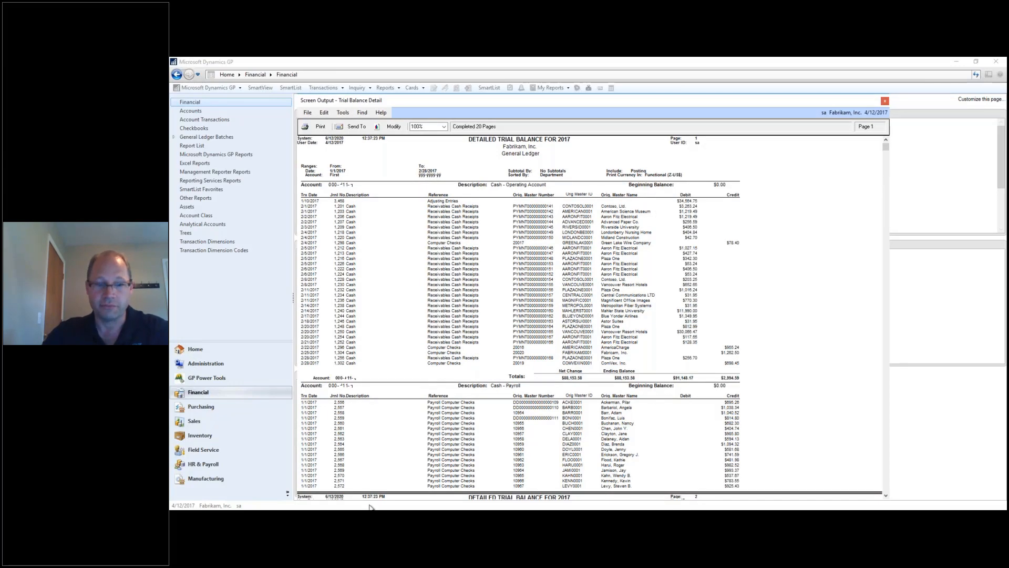
Maximize the exported Book2 workbook and inspect the account number in cell A6.
mouse_move(369, 508)
left_click(630, 488)
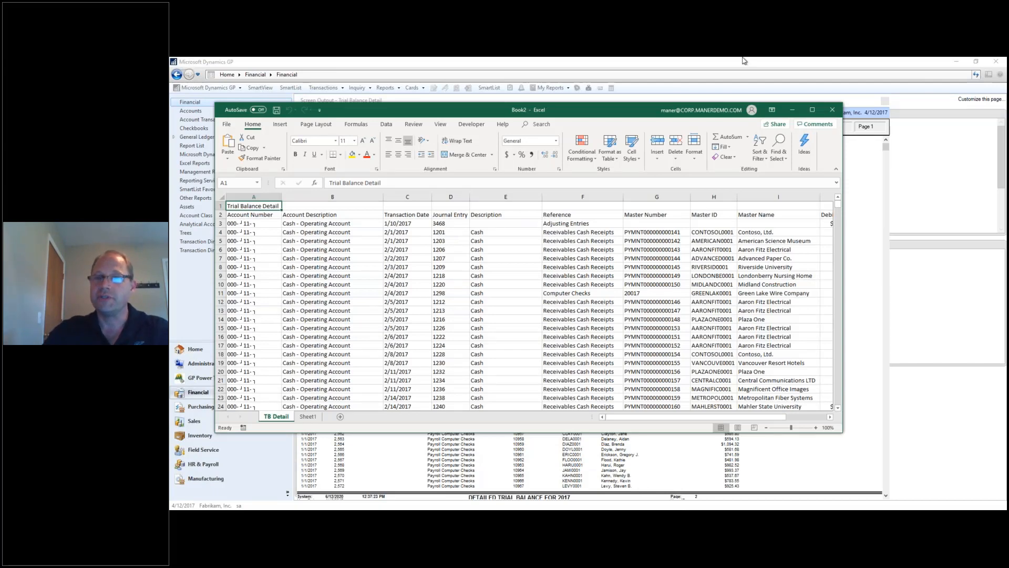
left_click(812, 110)
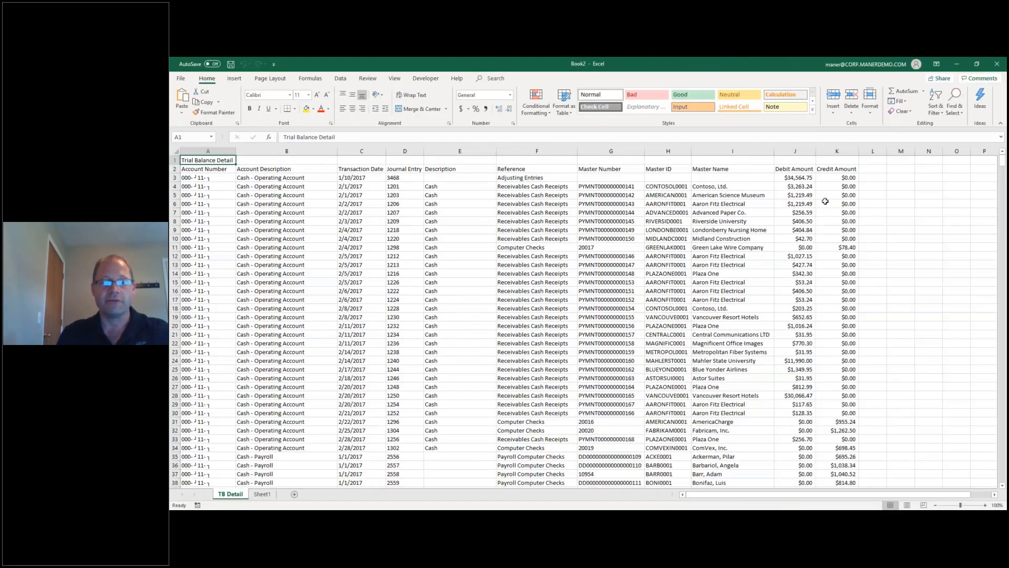
left_click(219, 204)
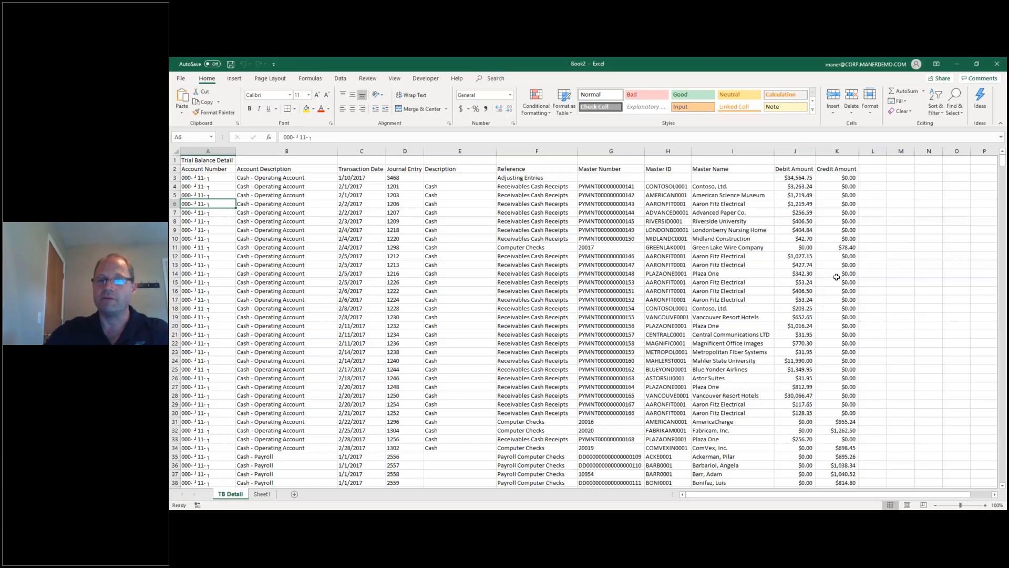
scroll(777, 294, "down", 20)
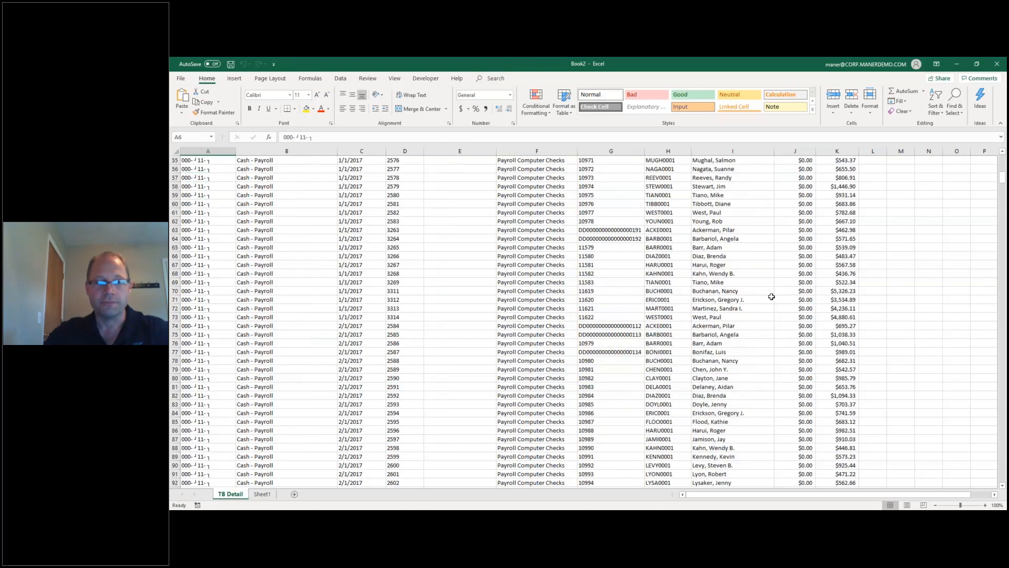
scroll(777, 284, "up", 13)
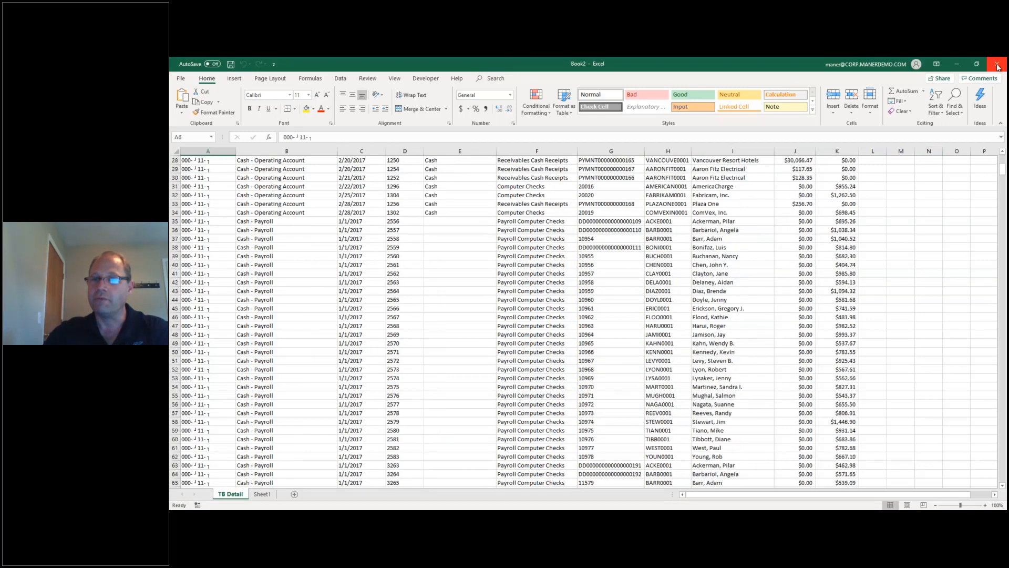
Close Excel, answering the save prompt, then close the GP trial balance screen output.
left_click(997, 65)
left_click(587, 297)
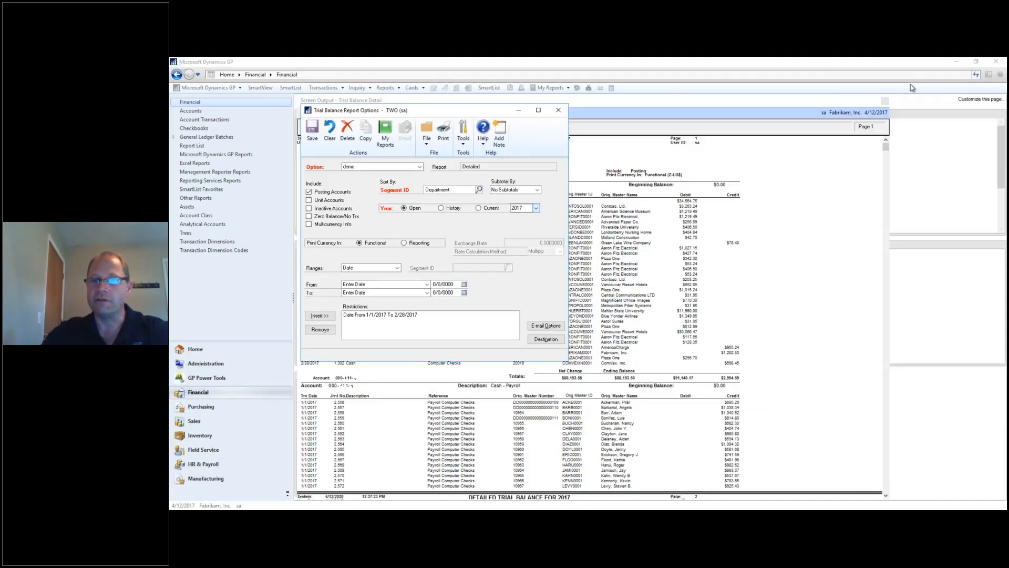
left_click(886, 102)
left_click(886, 102)
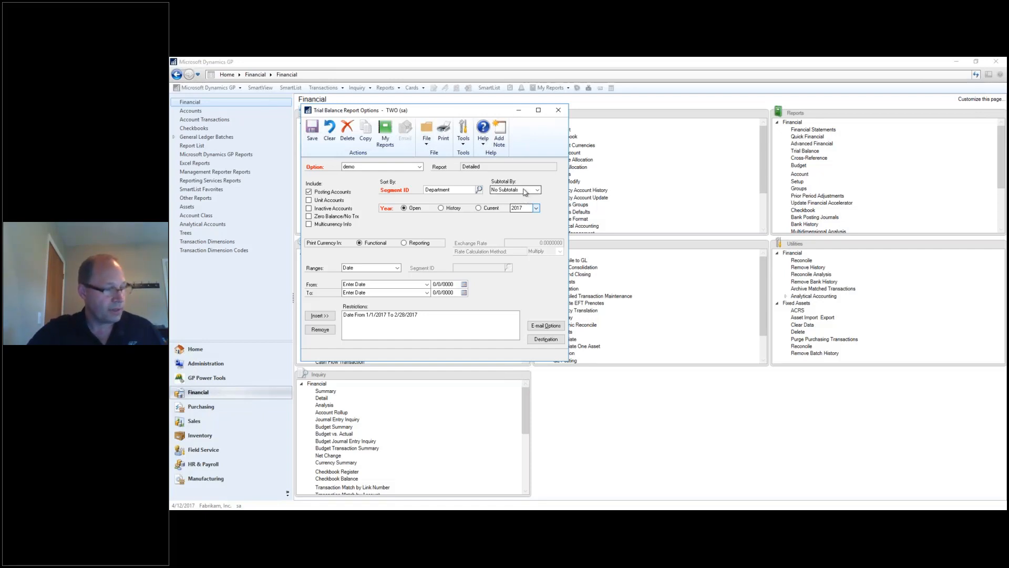
Start the PowerPoint slide show and advance to the Financial Reporting slide.
left_click(395, 513)
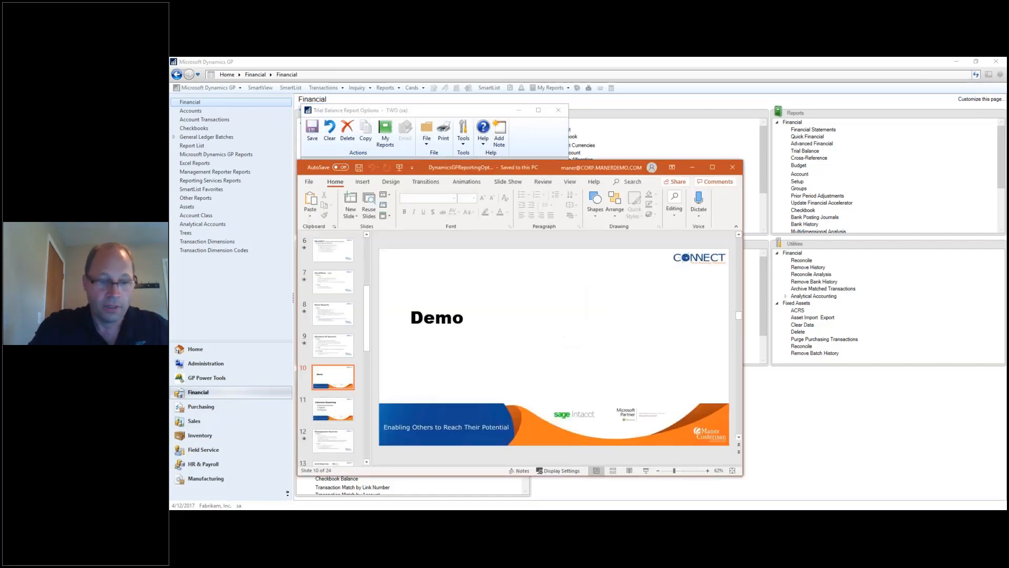
key("shift+F5")
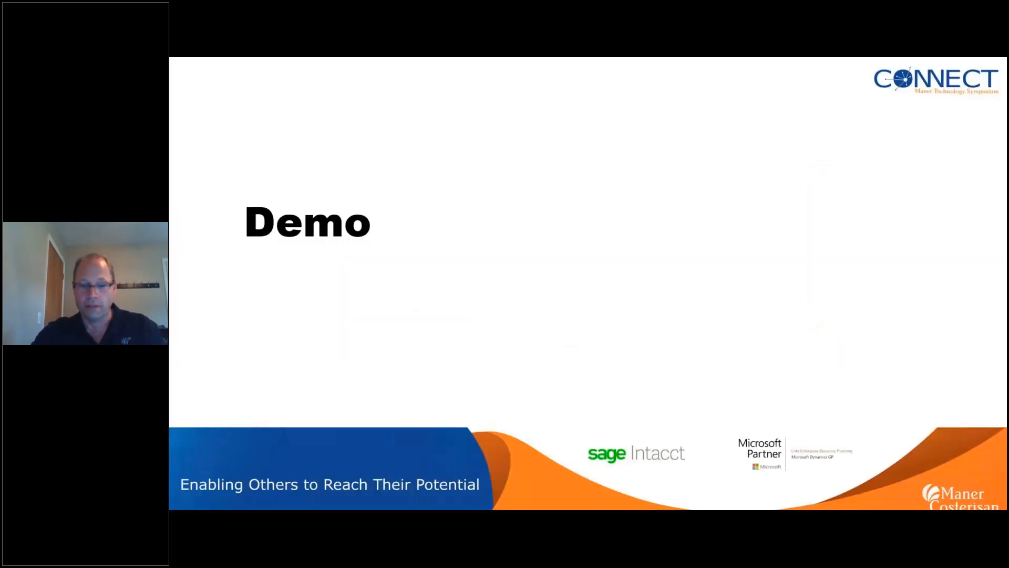
key("Right")
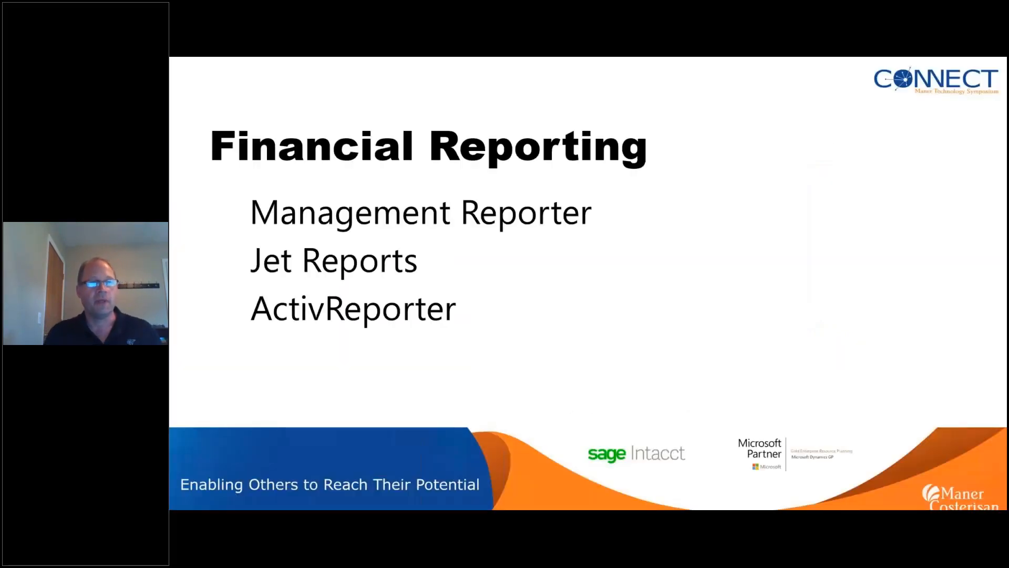
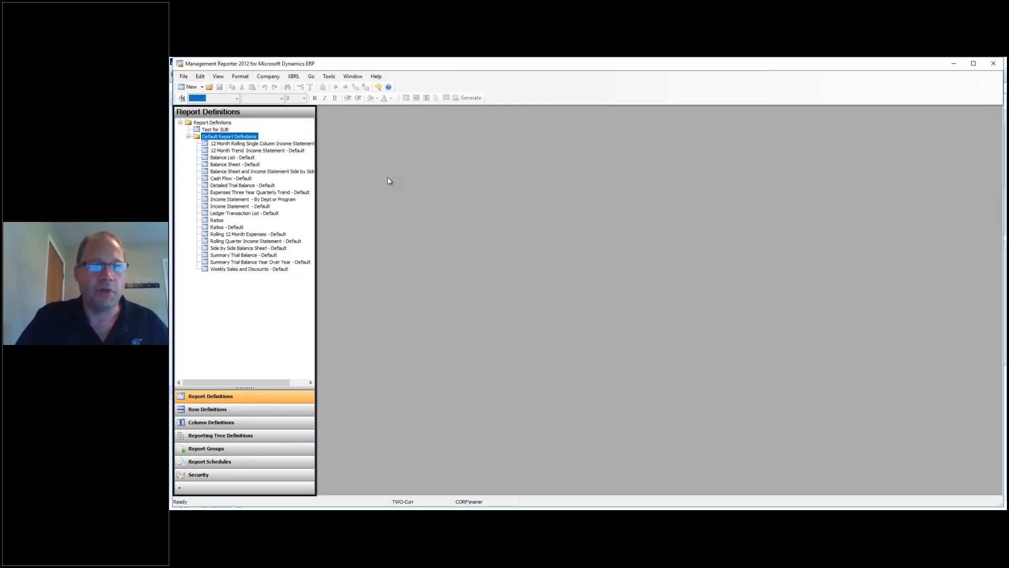
Open the Balance Sheet - Default definition, dismiss the base period warning, and set base year 2017.
left_click(241, 165)
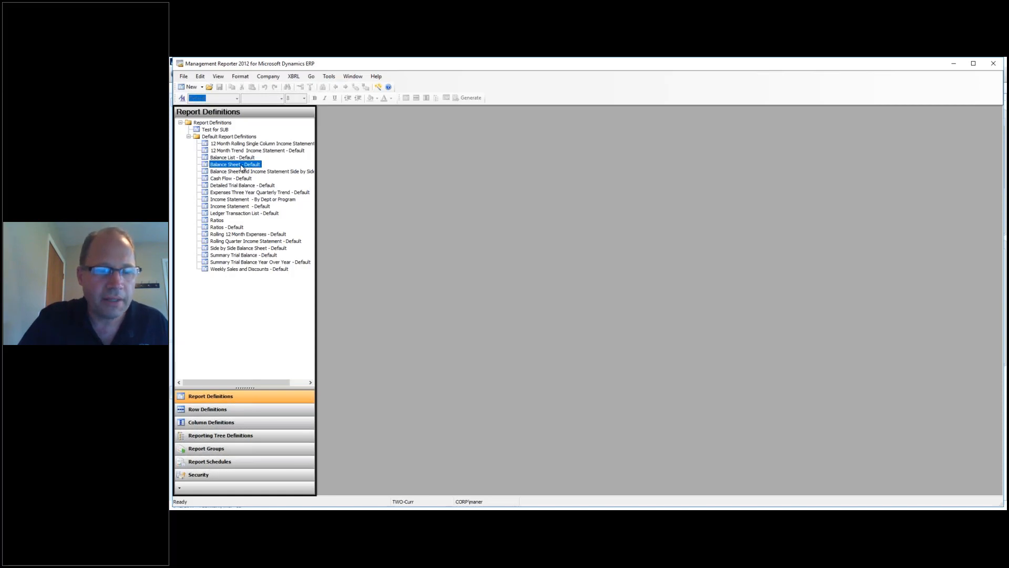
double_click(242, 167)
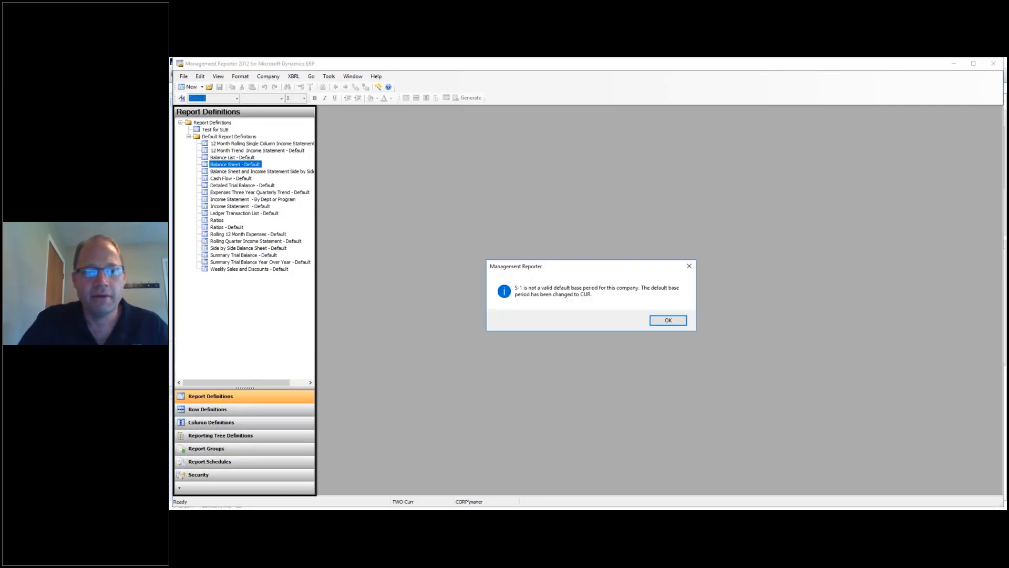
left_click(668, 322)
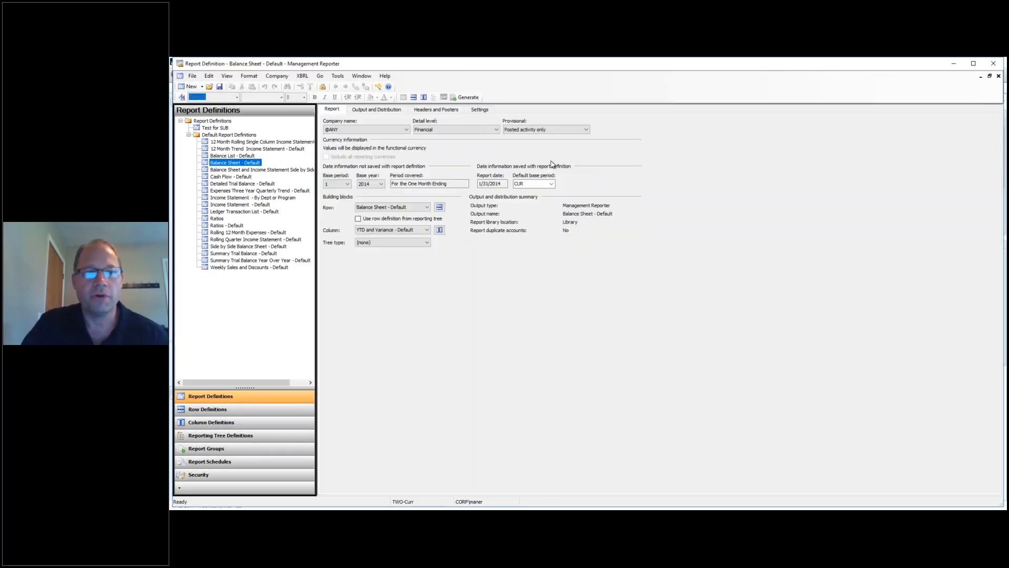
left_click(381, 184)
left_click(374, 234)
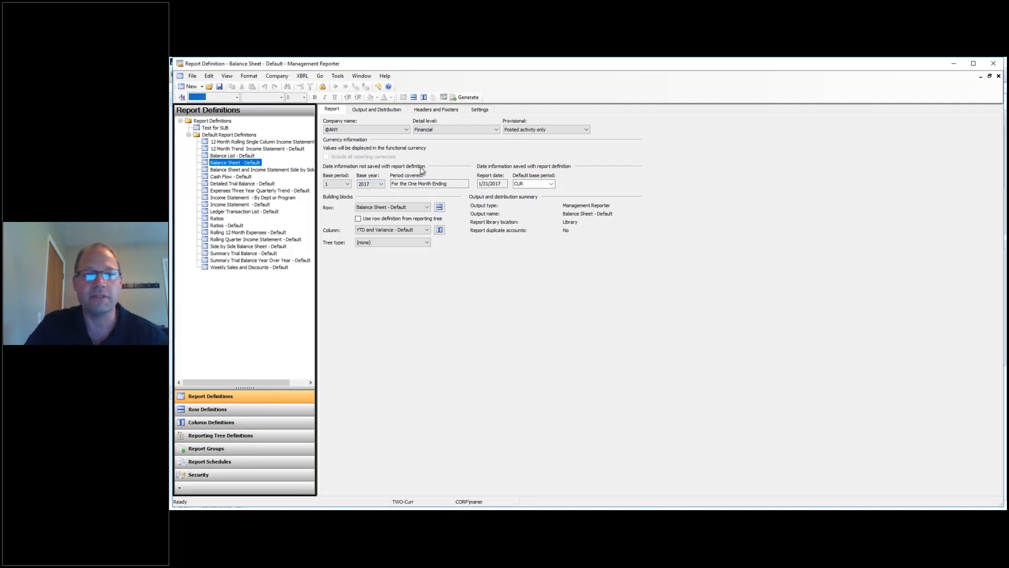
left_click(338, 75)
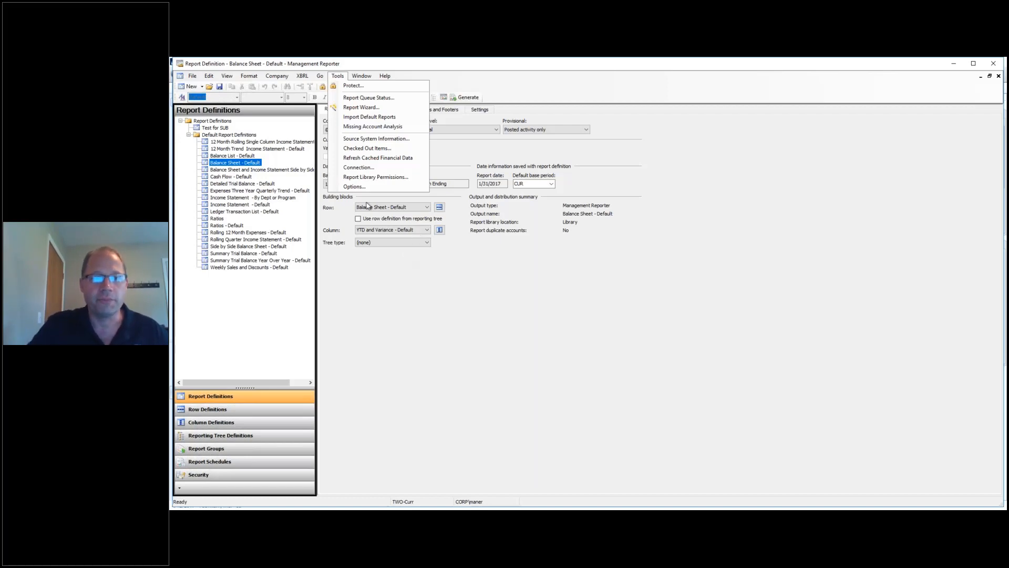
Turn off 'Use Management Reporter Report Viewer as default viewer' and generate the Balance Sheet - Default report.
left_click(354, 186)
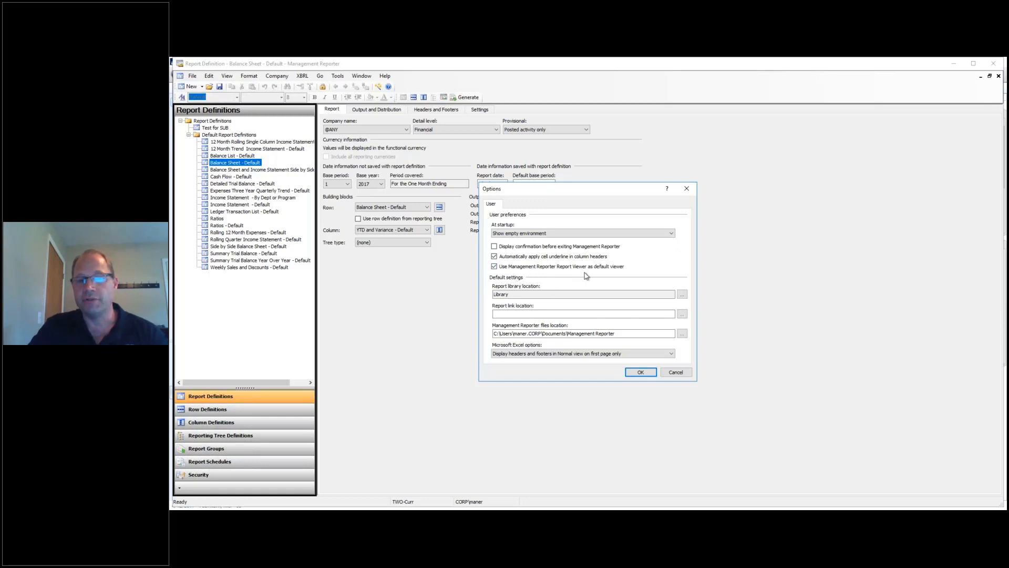
left_click(494, 267)
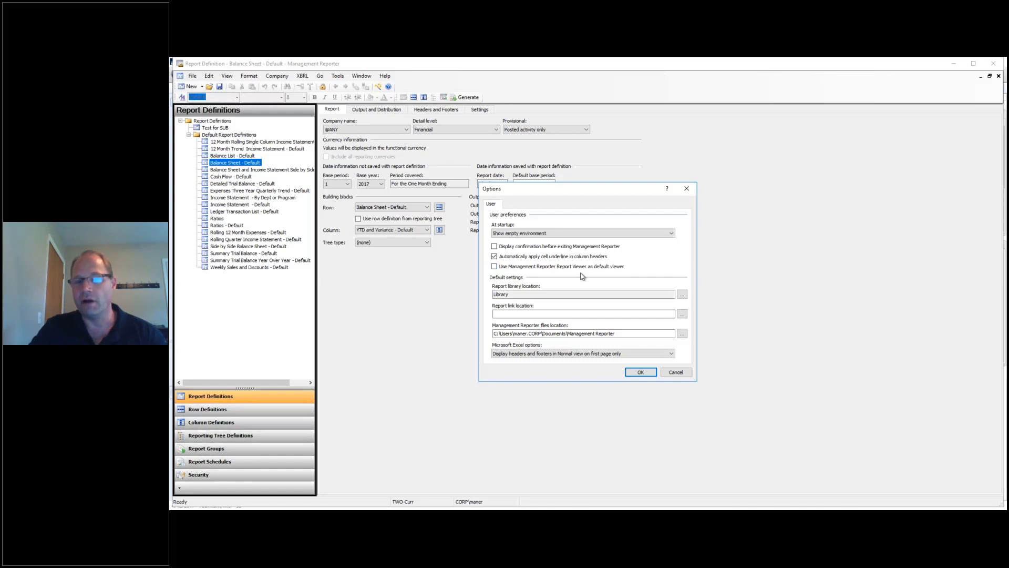
left_click(645, 373)
left_click(471, 98)
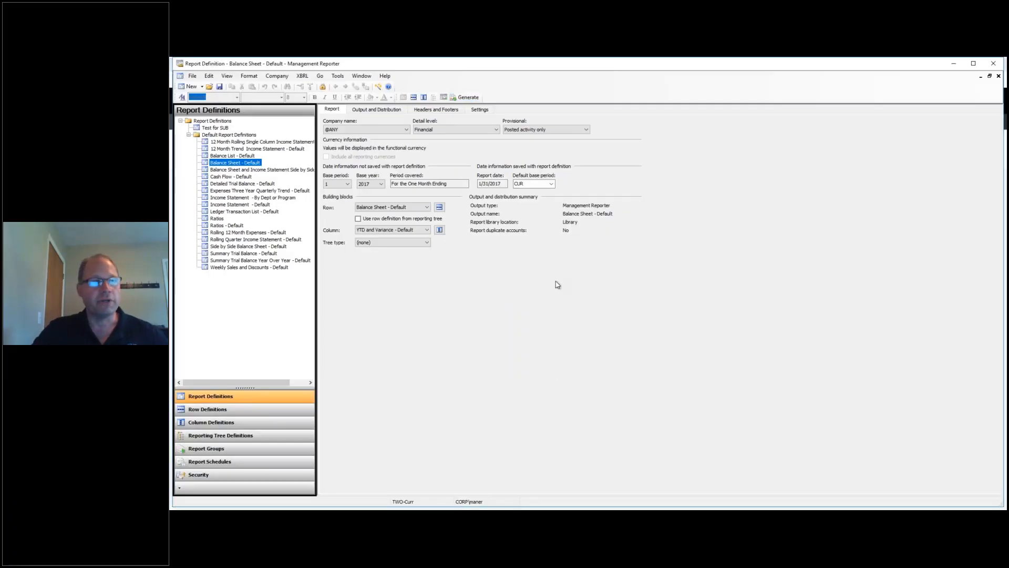
Set the balance sheet's base period to 6.
left_click(504, 184)
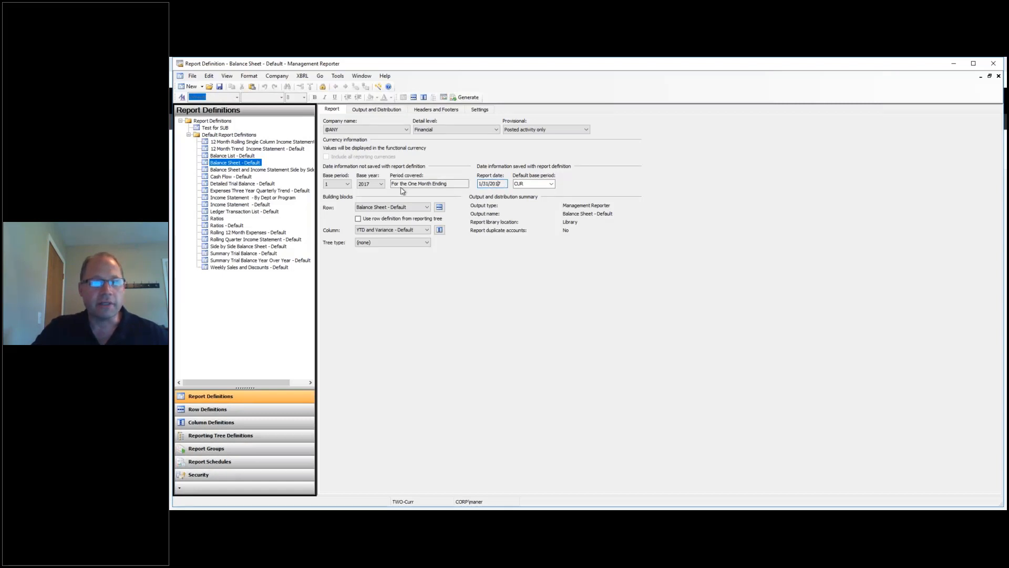
left_click(347, 184)
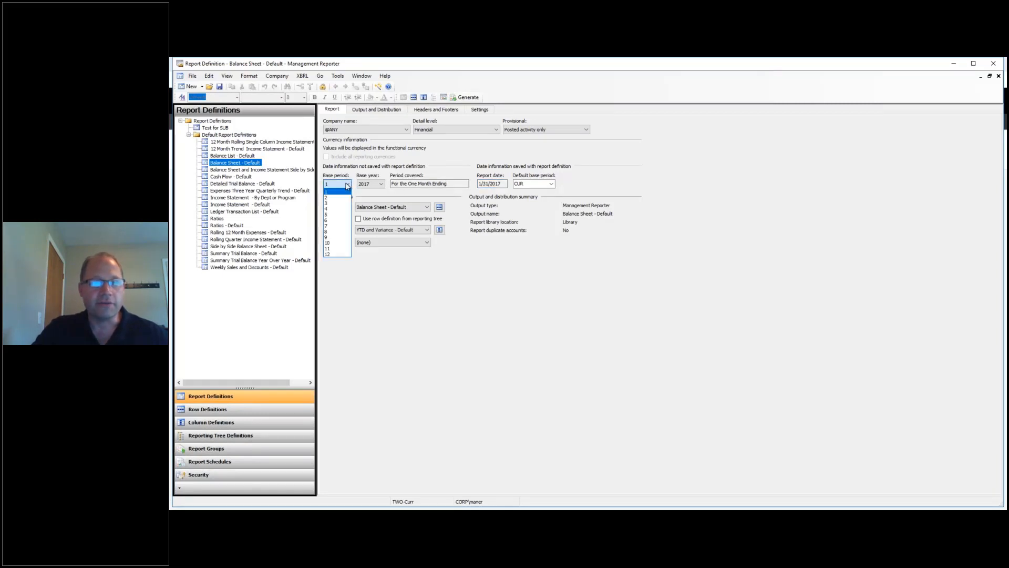
left_click(336, 221)
scroll(558, 285, "up", 5)
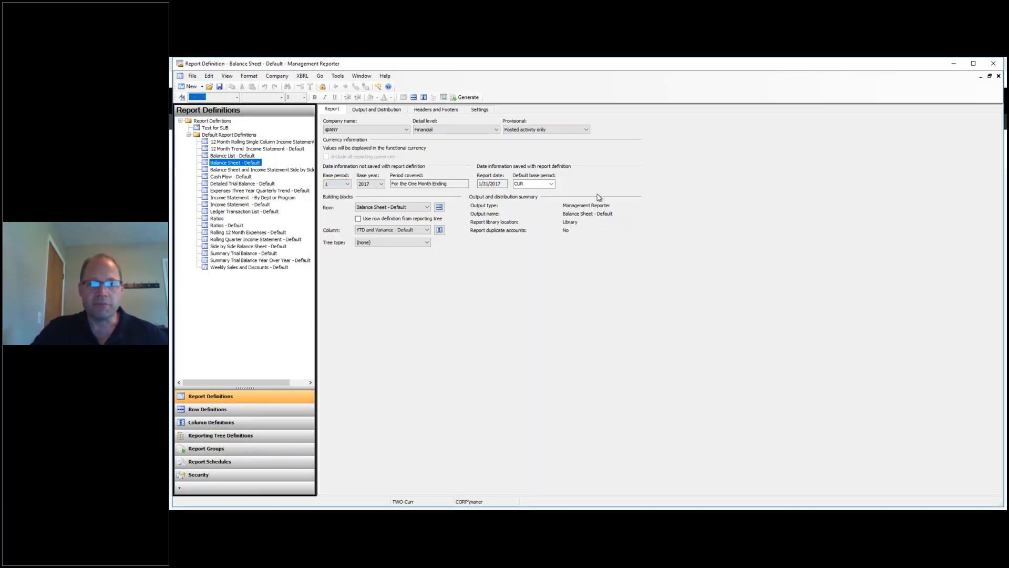
left_click(500, 185)
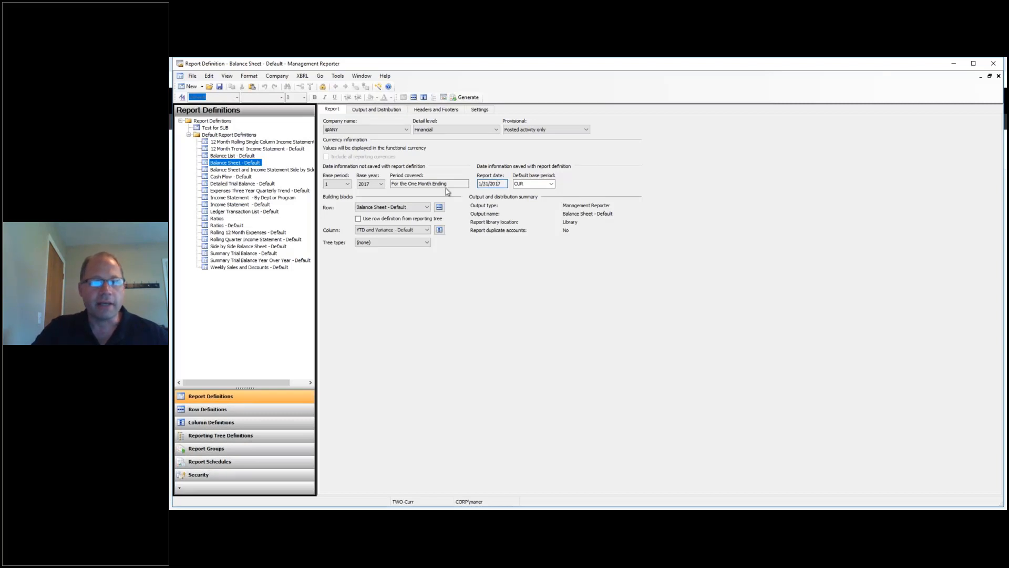
left_click(347, 184)
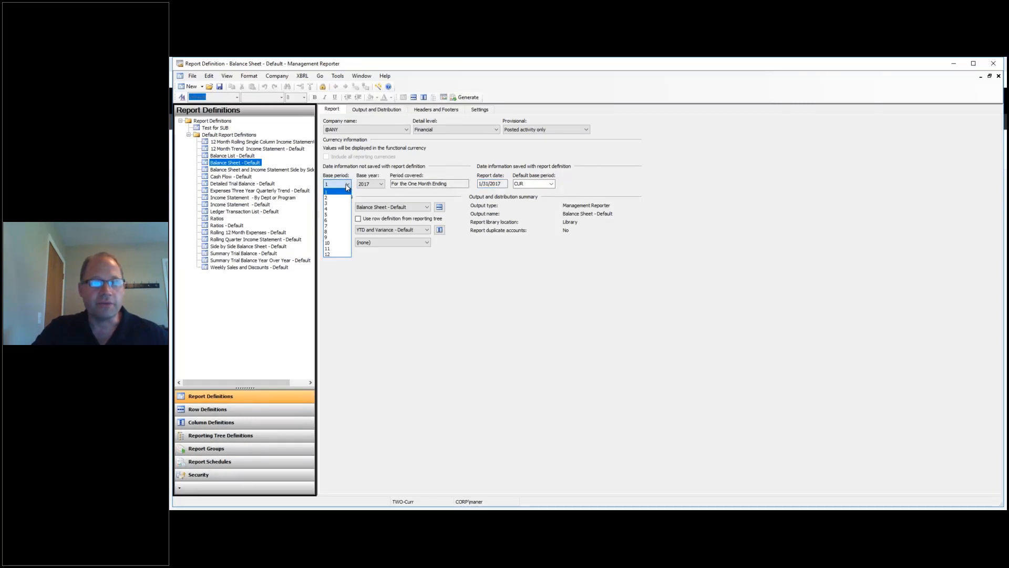
left_click(335, 220)
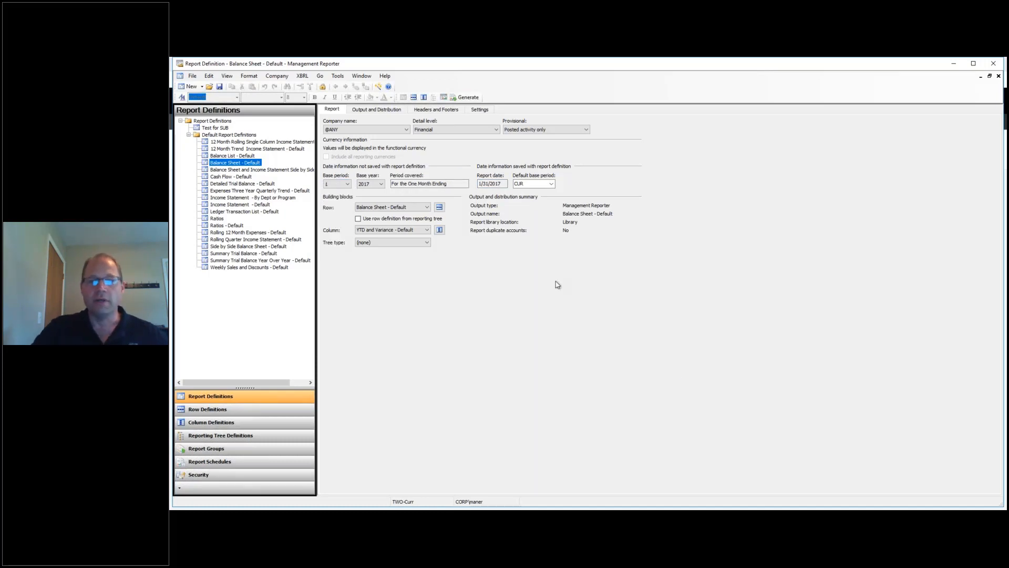
scroll(558, 285, "up", 5)
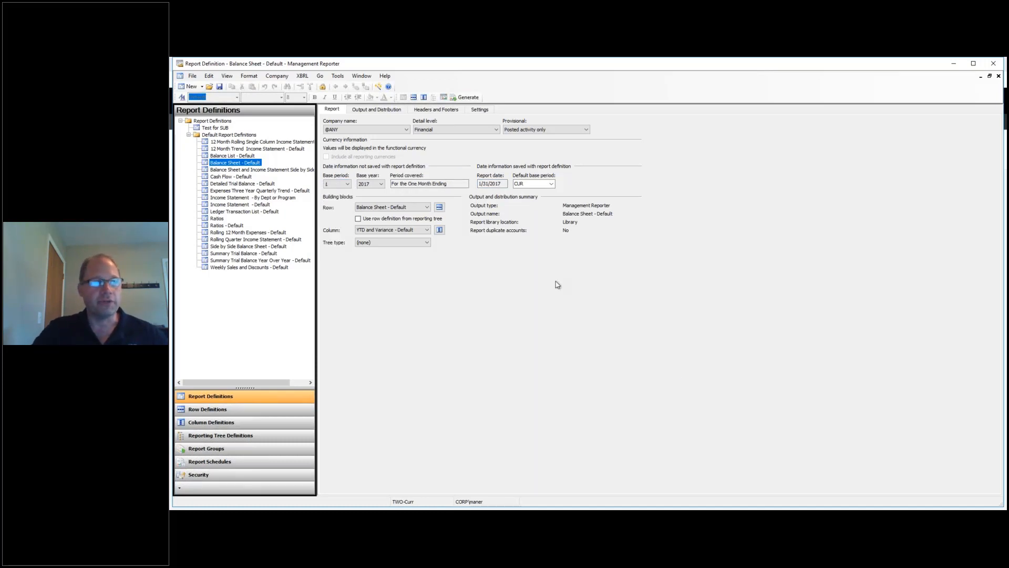
left_click(503, 184)
left_click(501, 184)
left_click(332, 184)
left_click(348, 184)
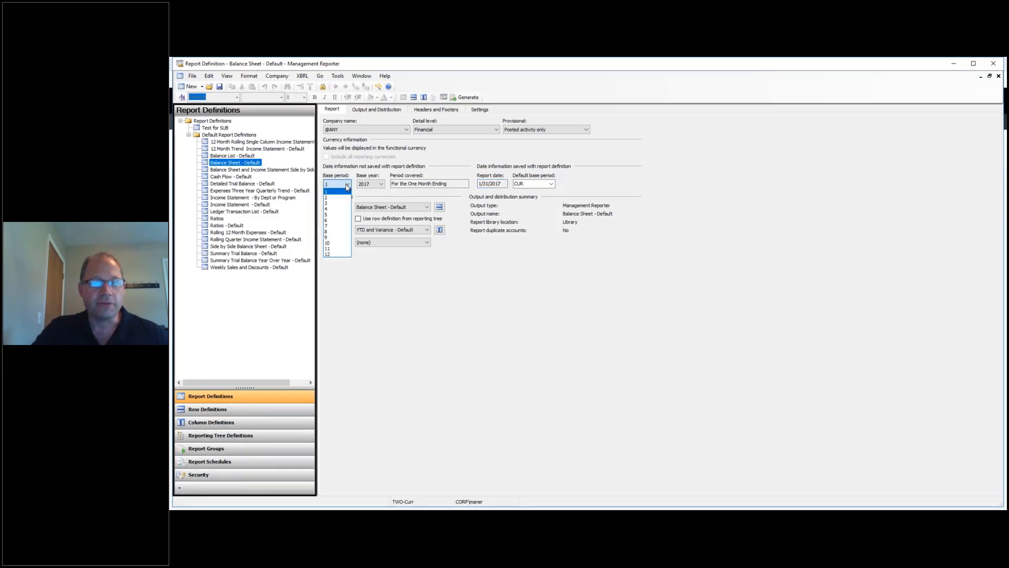
left_click(336, 221)
Switch the company to TWO-Curr and generate the balance sheet.
left_click(407, 130)
left_click(350, 154)
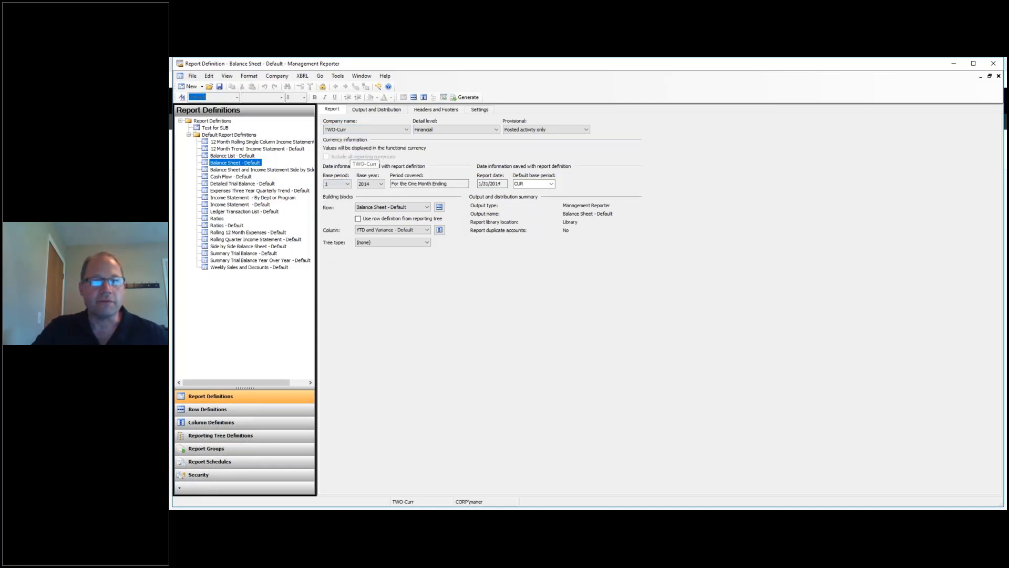
left_click(465, 97)
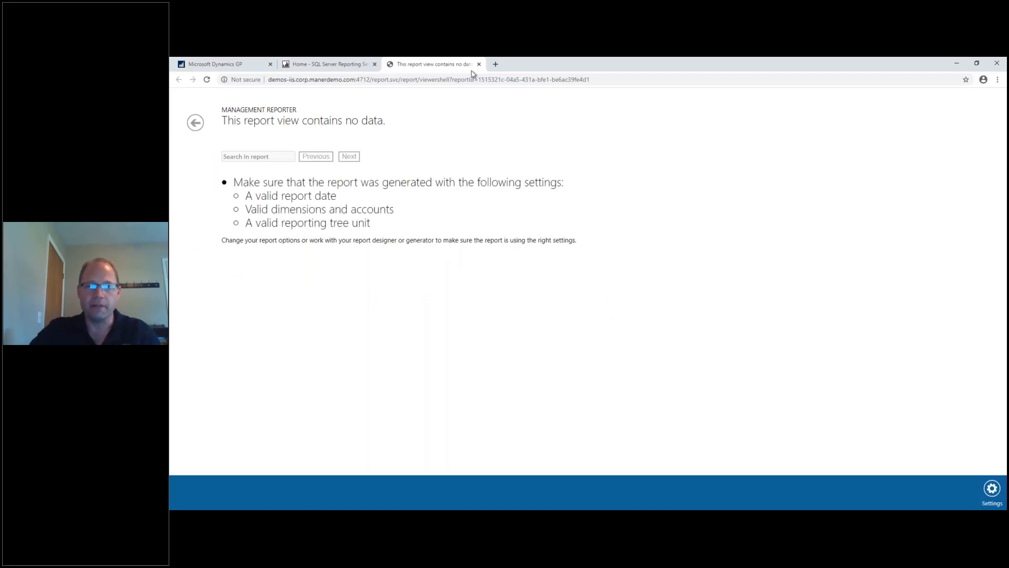
Close Chrome's 'This report view contains no data' tab, leaving the Reporting Services home page.
left_click(617, 79)
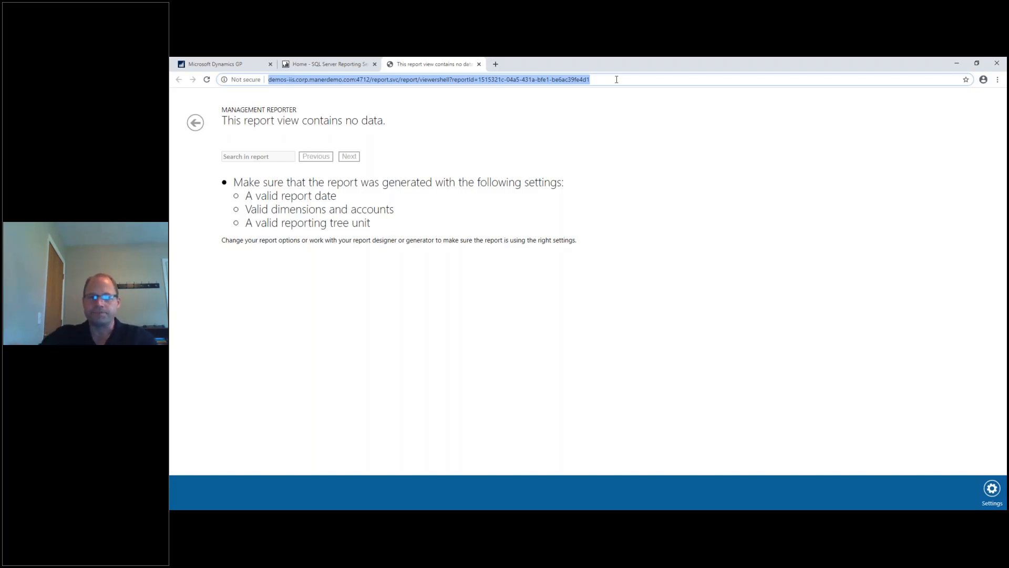
left_click(478, 64)
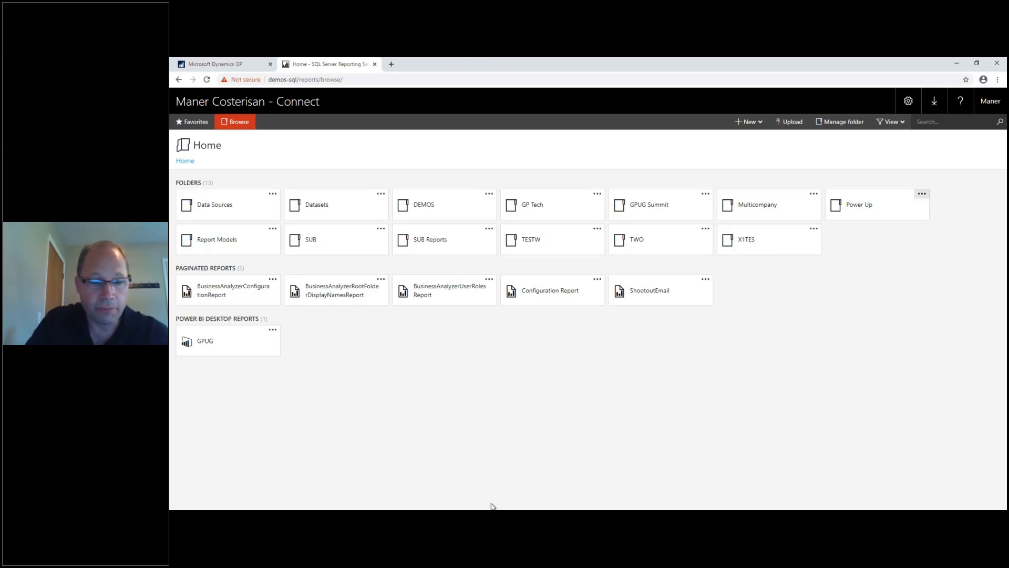
left_click(436, 518)
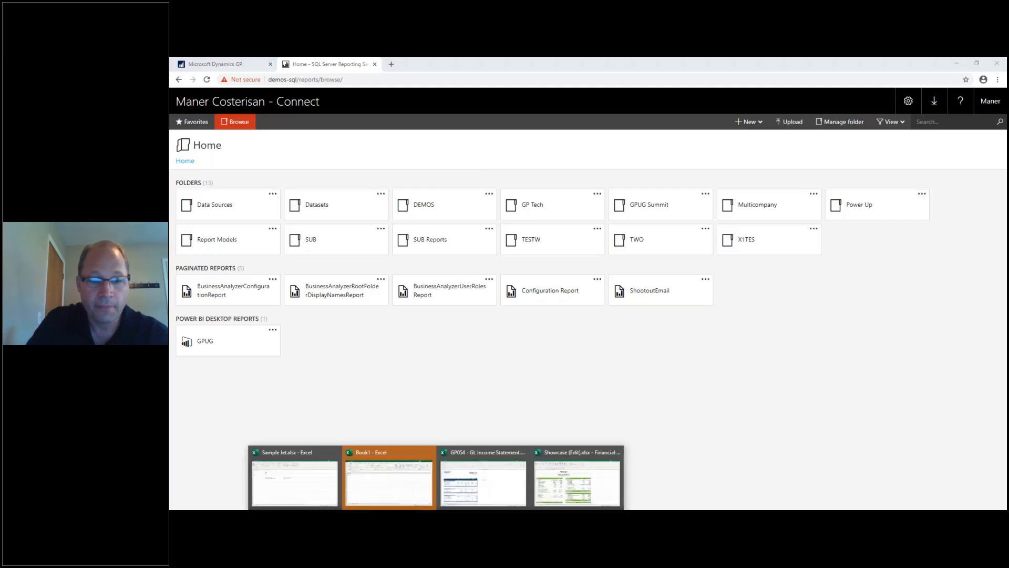
Switch to Showcase (Edit).xlsx and drill into the cell I18 Cash balance from the ActivityHD tab.
left_click(562, 467)
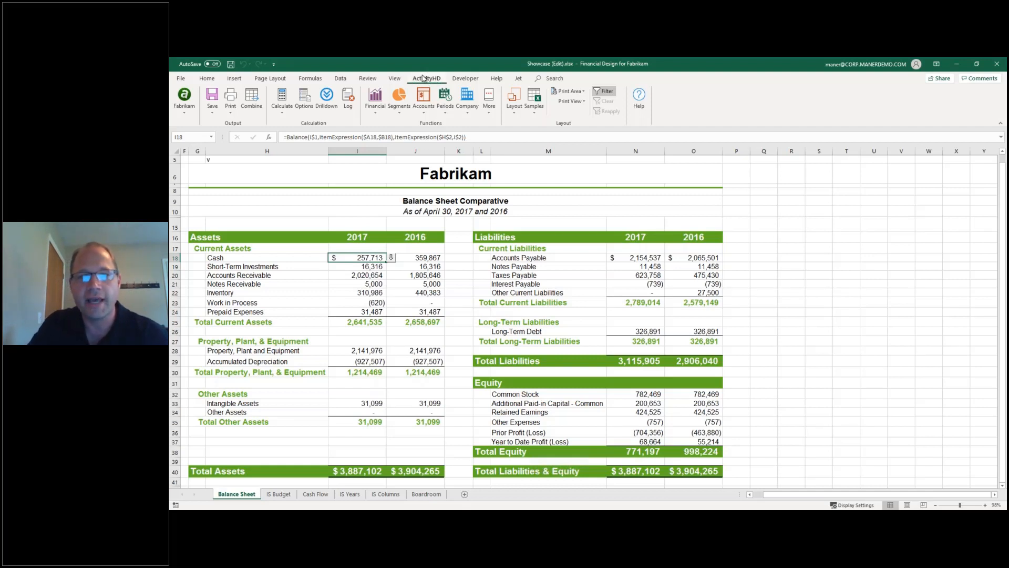
left_click(209, 79)
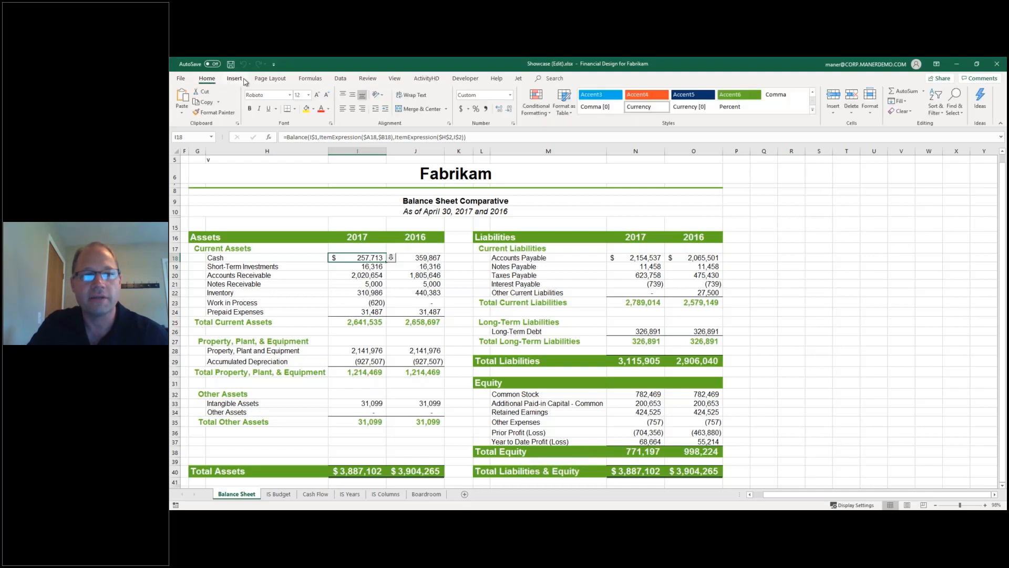
left_click(234, 79)
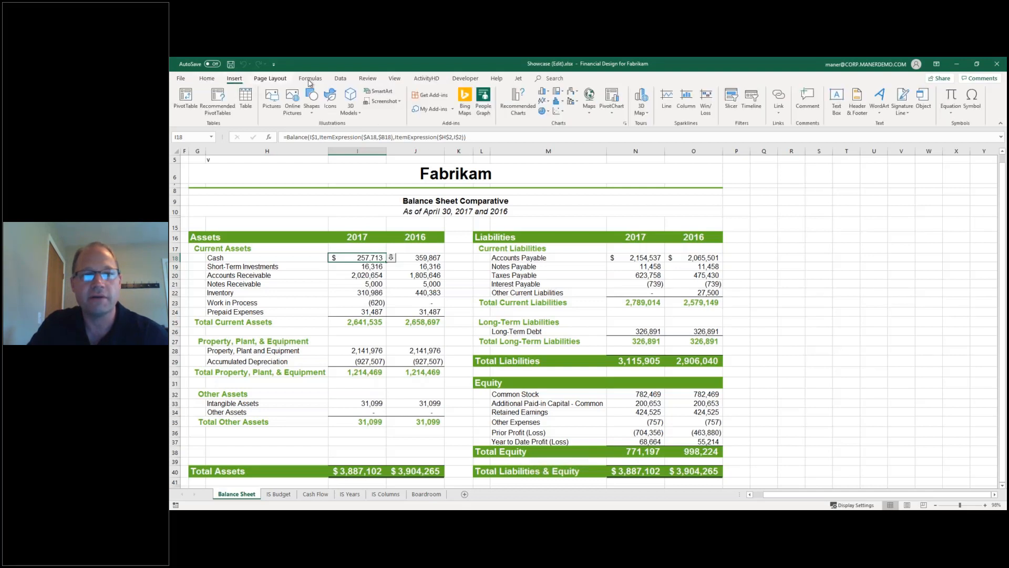
left_click(426, 79)
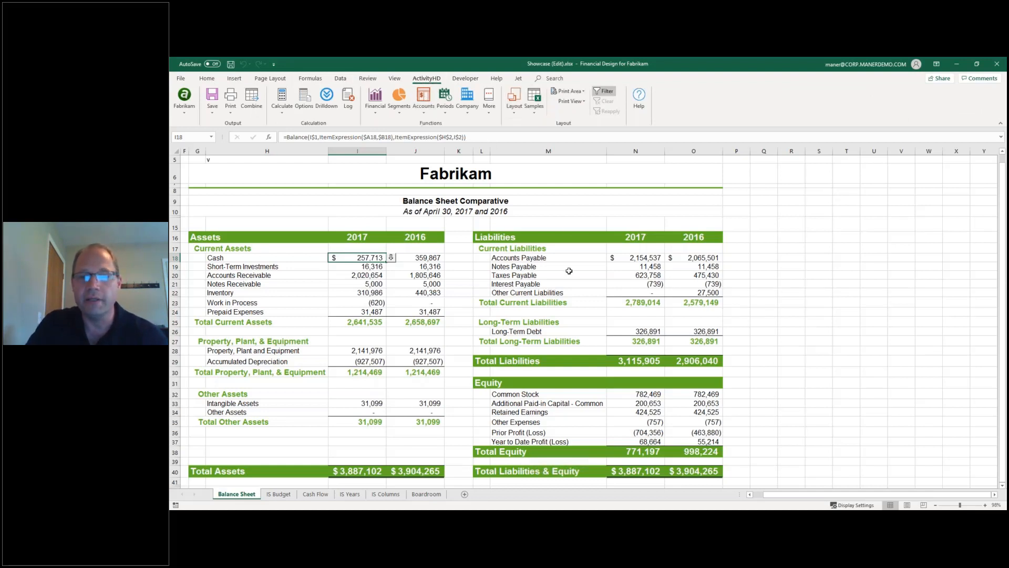
left_click(392, 259)
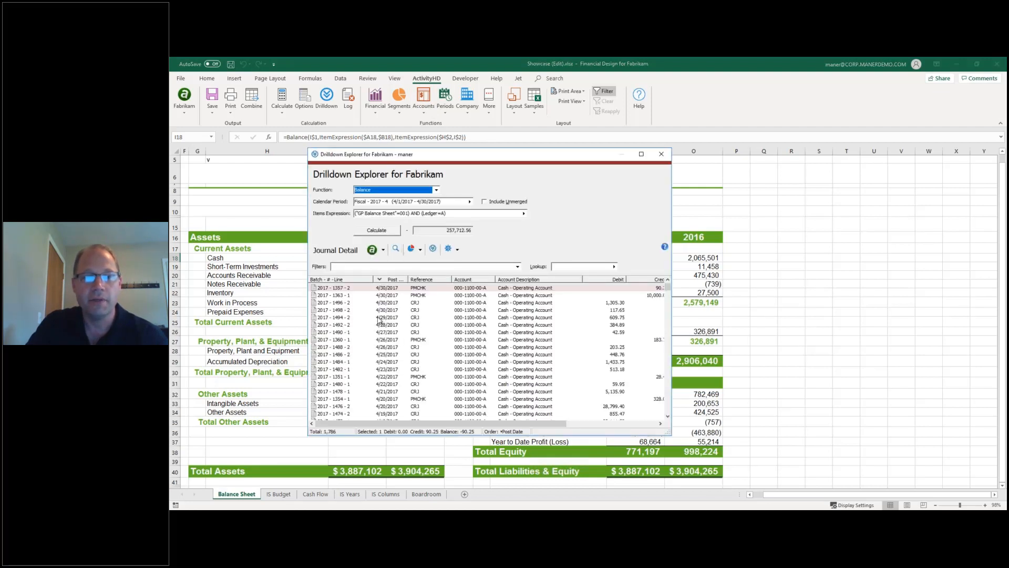
Review the Cash journal lines and the 541.35 Cash - Payroll detail, then close both windows.
left_click(352, 310)
scroll(368, 315, "down", 10)
scroll(389, 319, "down", 5)
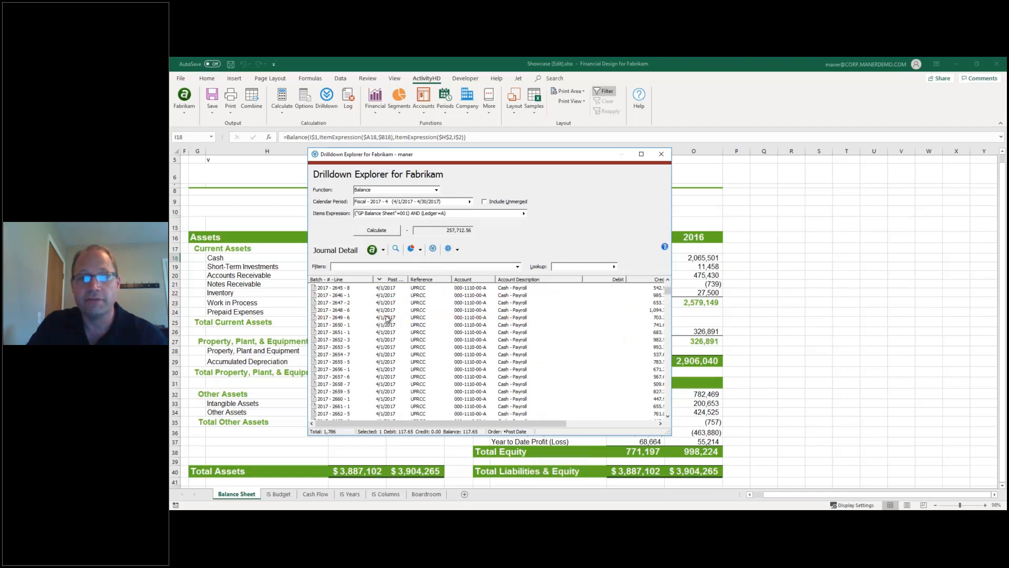
scroll(405, 320, "down", 10)
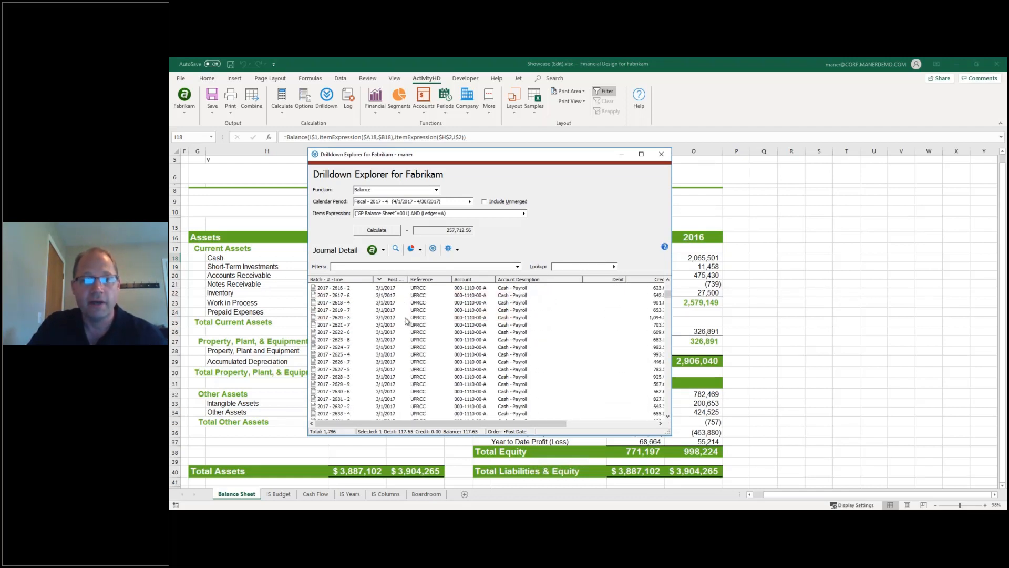
scroll(442, 327, "down", 10)
scroll(441, 326, "down", 5)
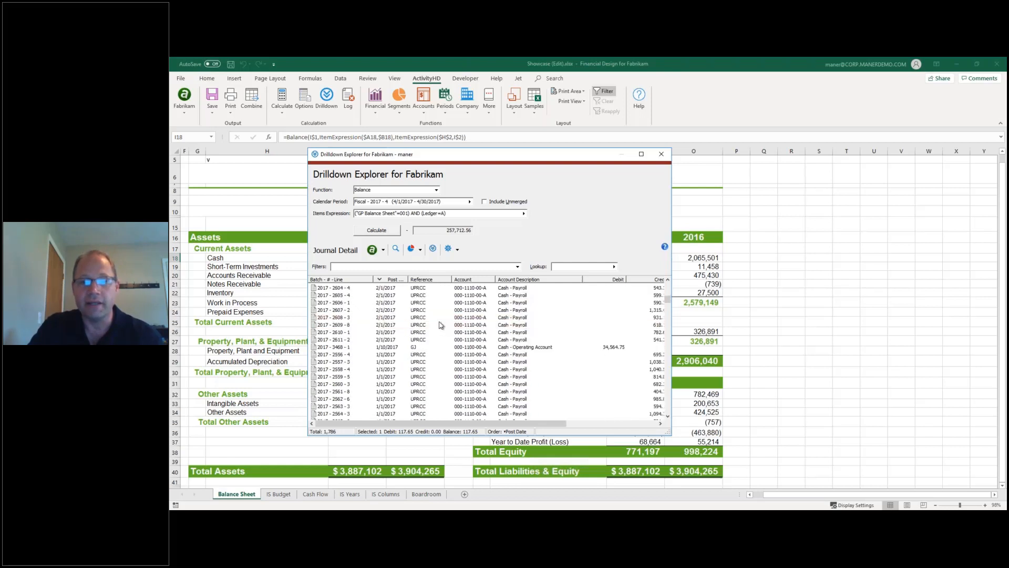
double_click(437, 319)
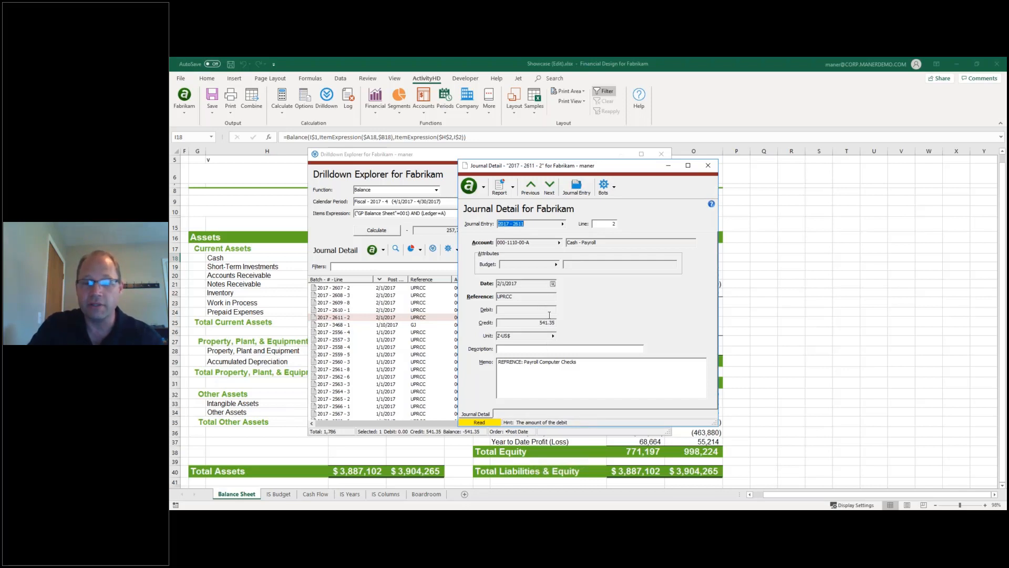
left_click_drag(640, 167, 729, 161)
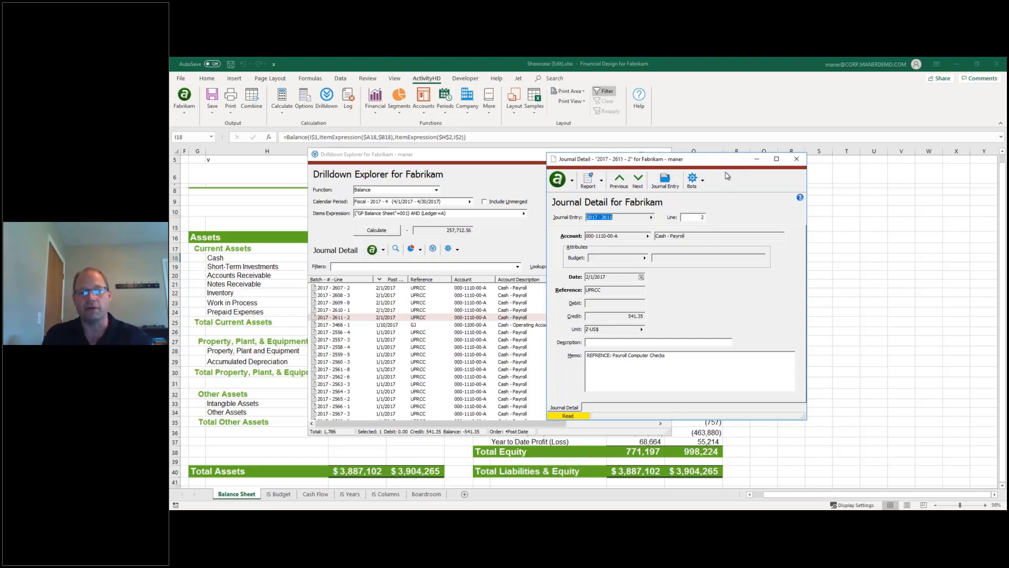
left_click(797, 159)
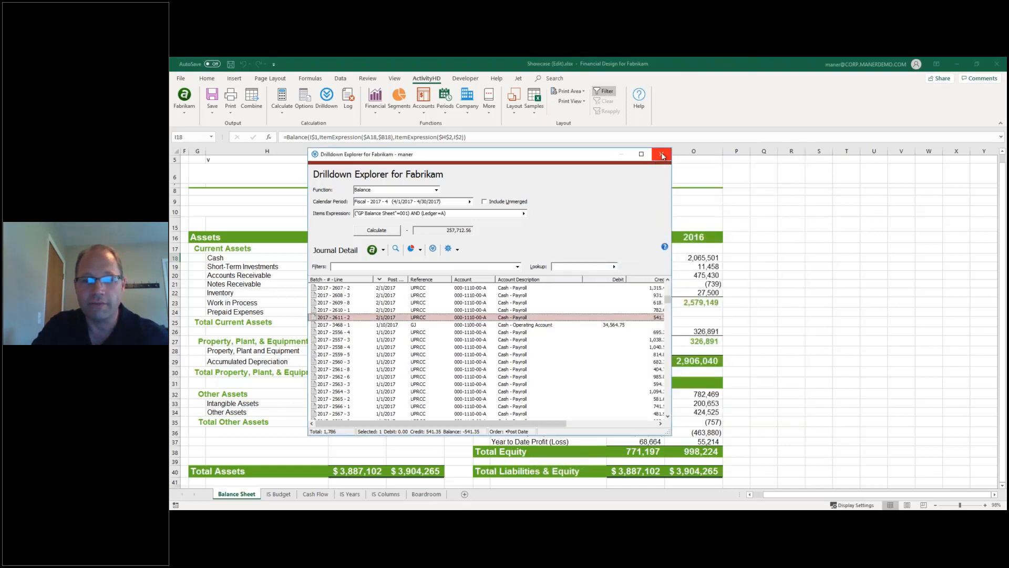
left_click(662, 155)
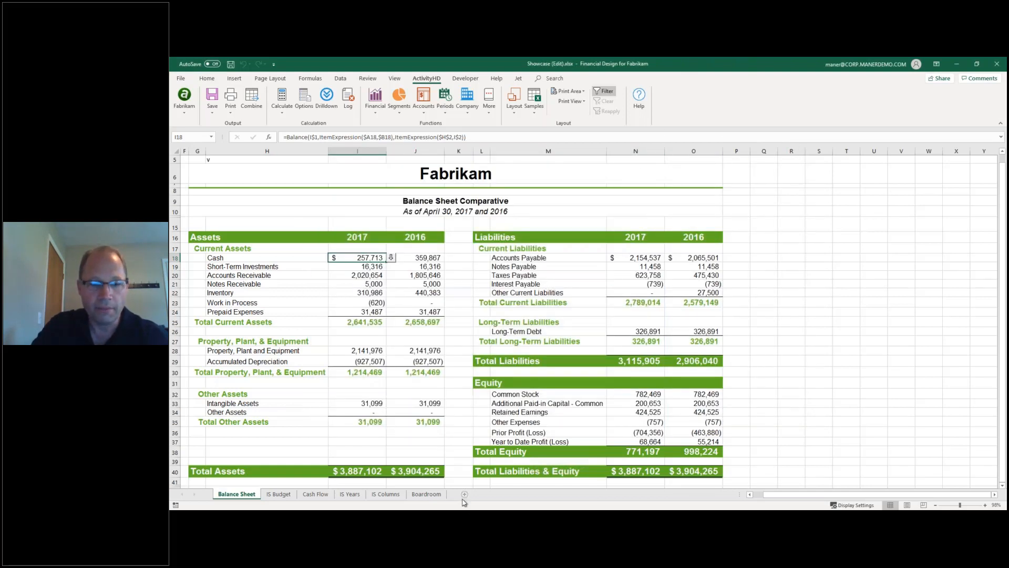
Browse Fabrikam's journal entries, chart of accounts and journal detail in ActivityHD Explorer.
key("alt+Tab")
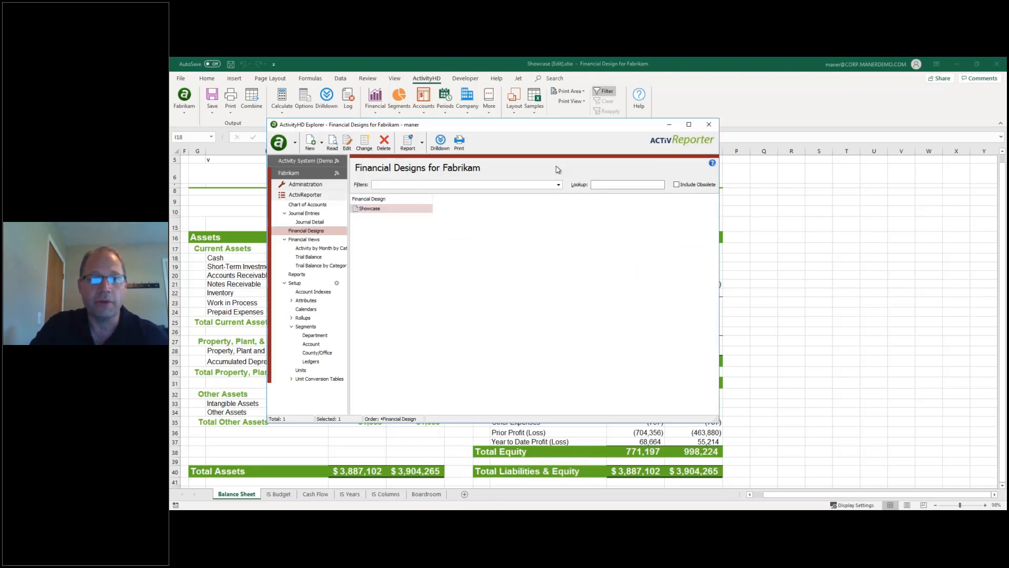
left_click_drag(560, 131, 617, 136)
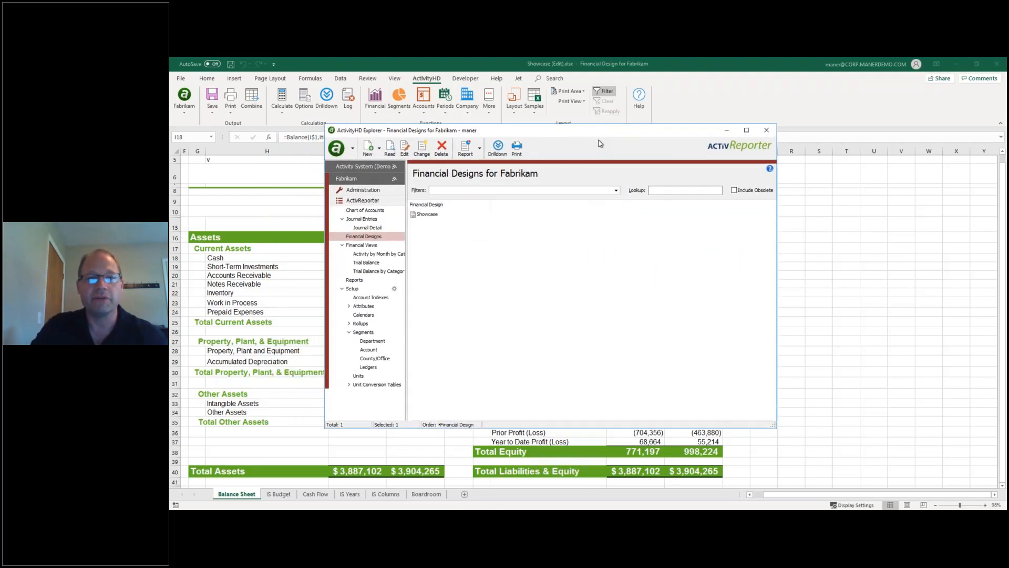
left_click(383, 218)
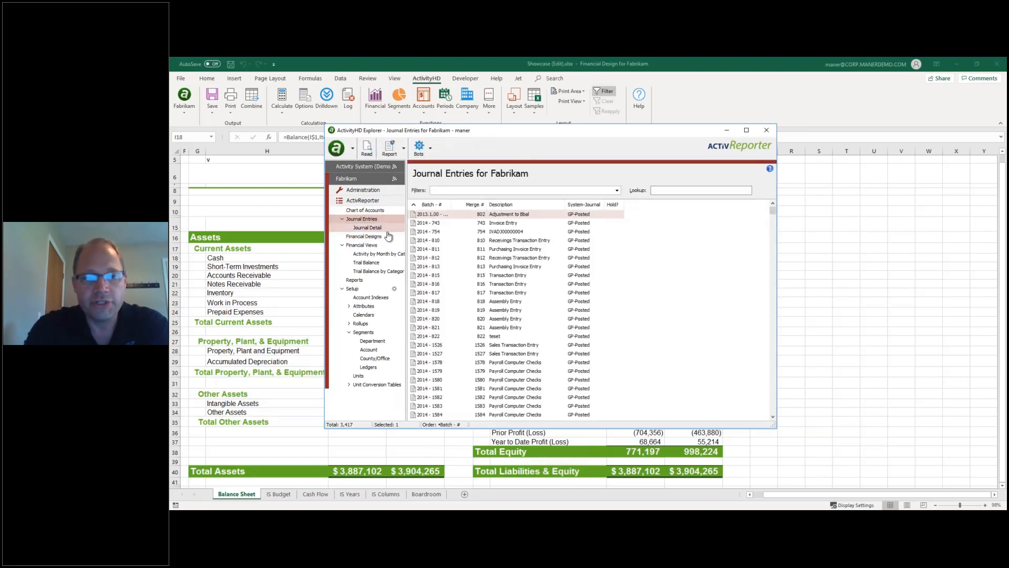
left_click(376, 211)
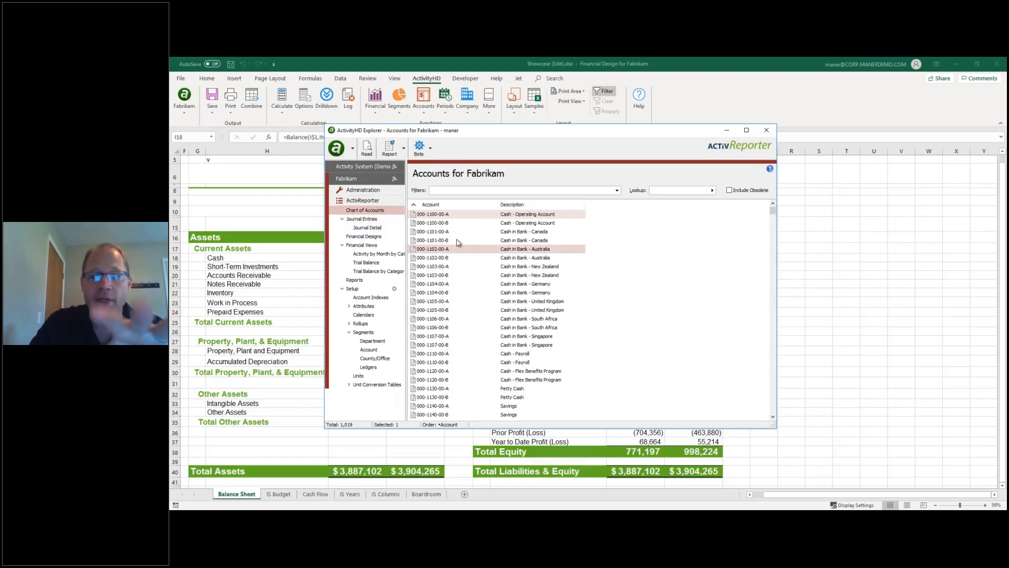
left_click(370, 227)
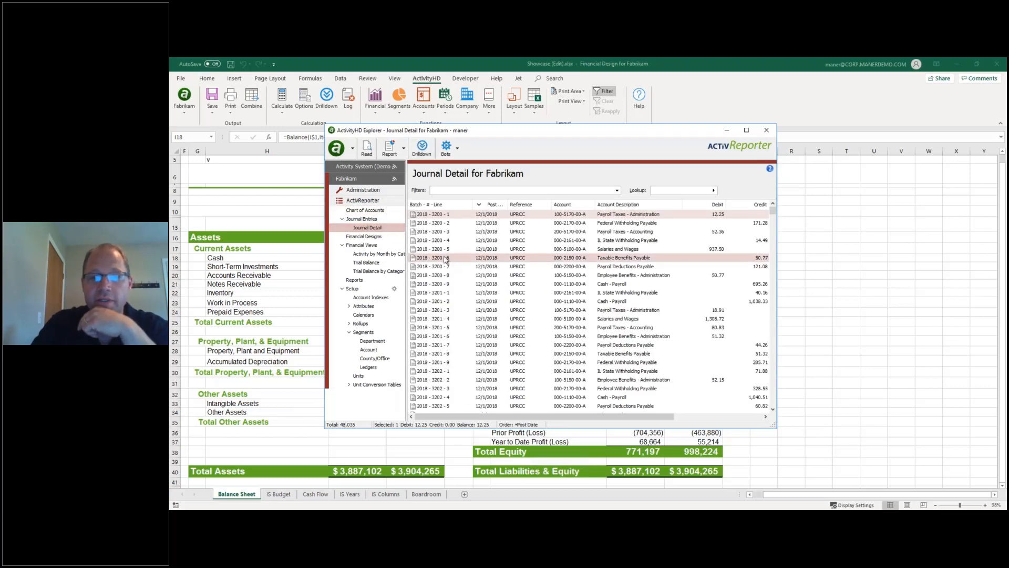
Inspect journal line 2018 - 3200 - 6, close it, and show the ActivReporter Reports list.
left_click(444, 258)
double_click(447, 258)
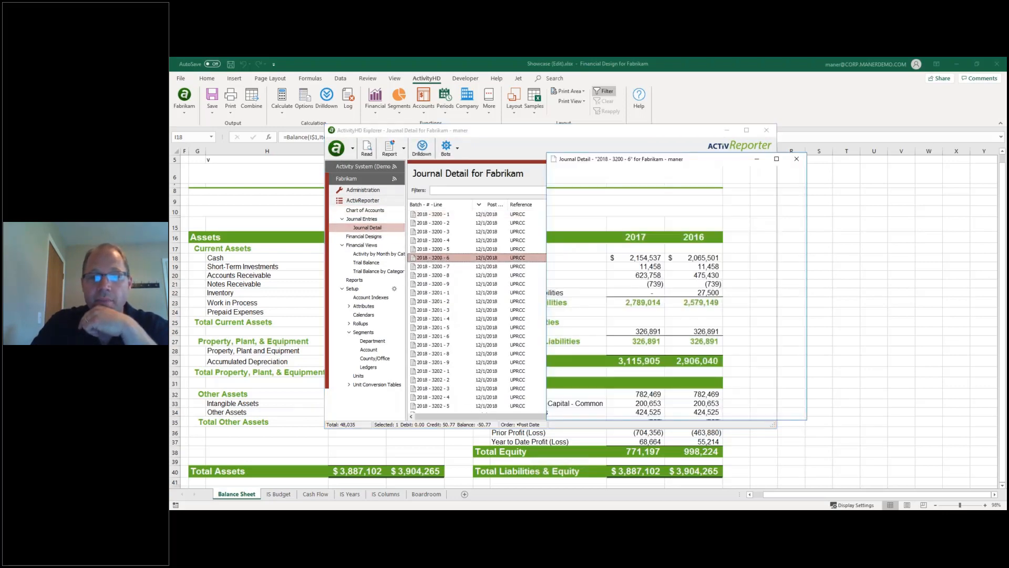
left_click(797, 159)
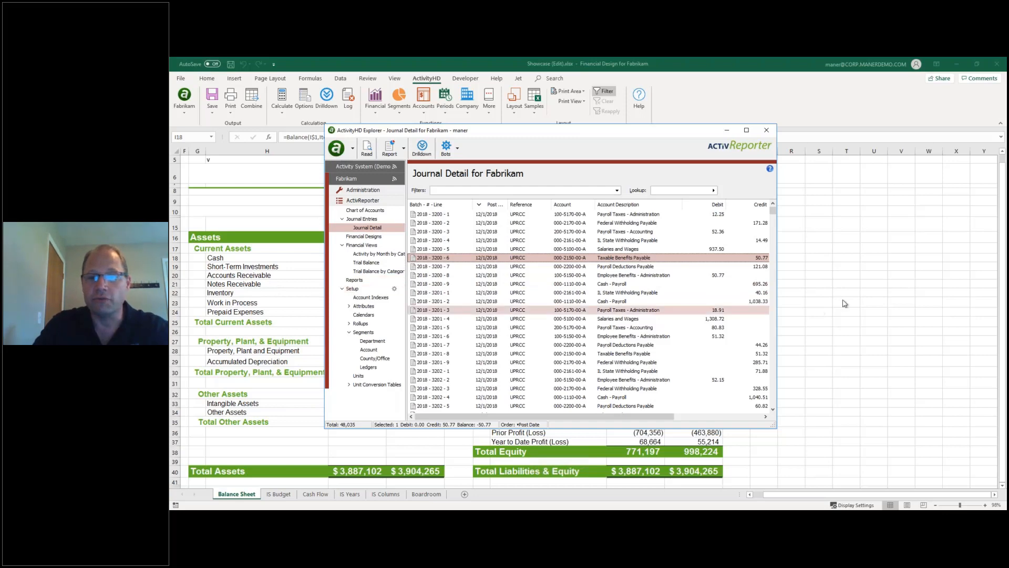
left_click(841, 271)
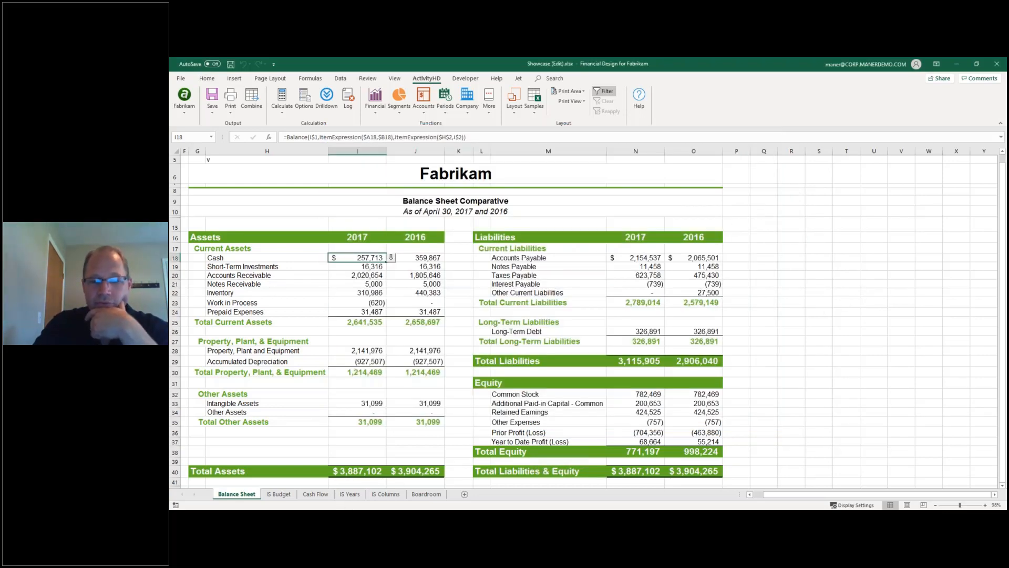
key("alt+Tab")
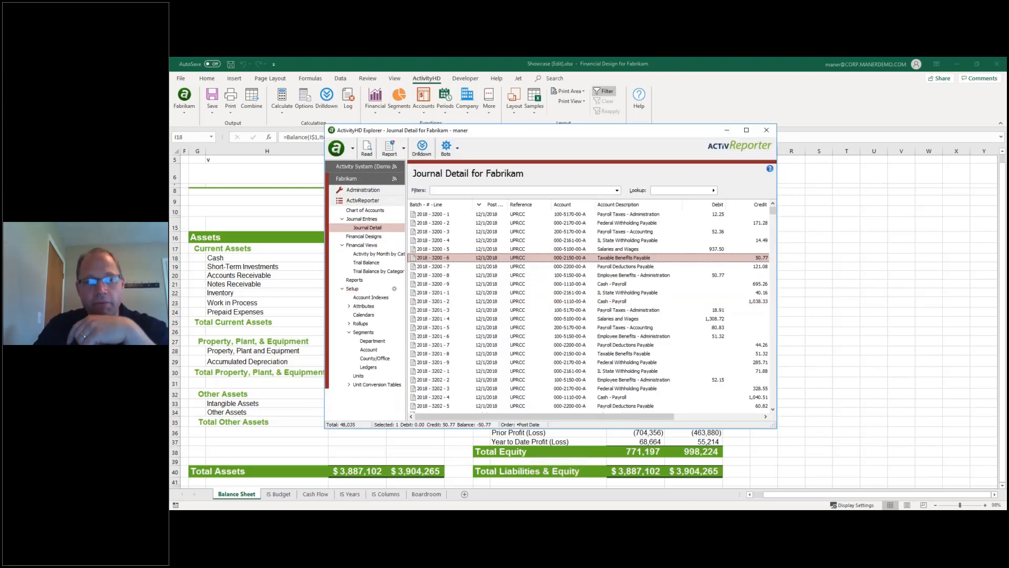
left_click(358, 281)
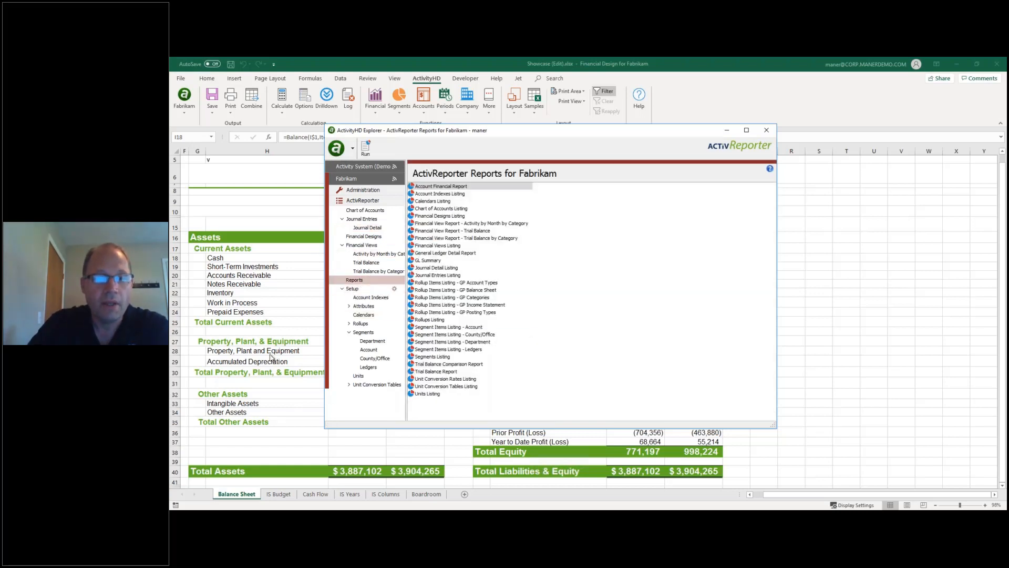
Select the Account Financial Report from the ActivReporter reports list.
left_click(371, 245)
left_click(357, 281)
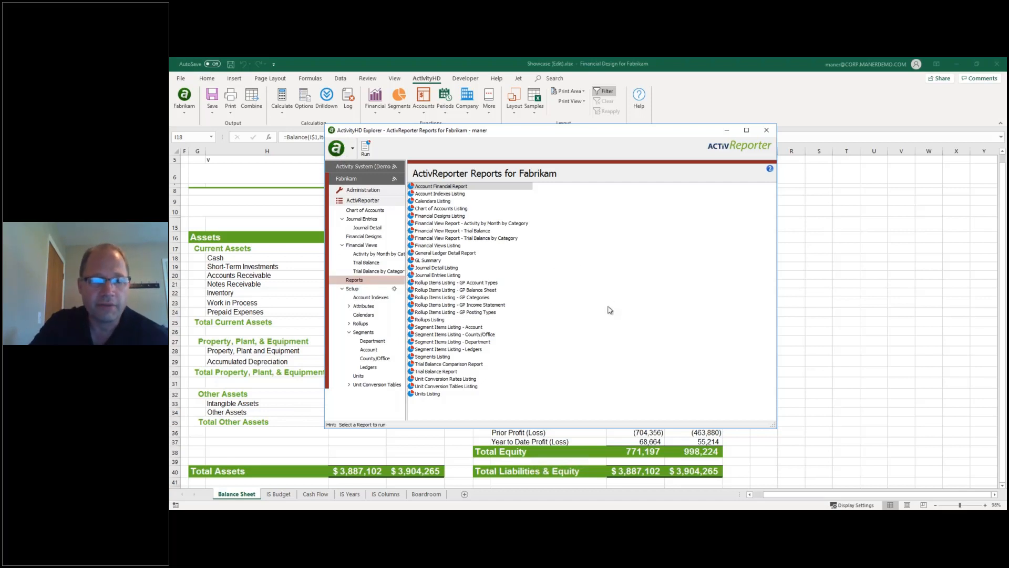
left_click(354, 280)
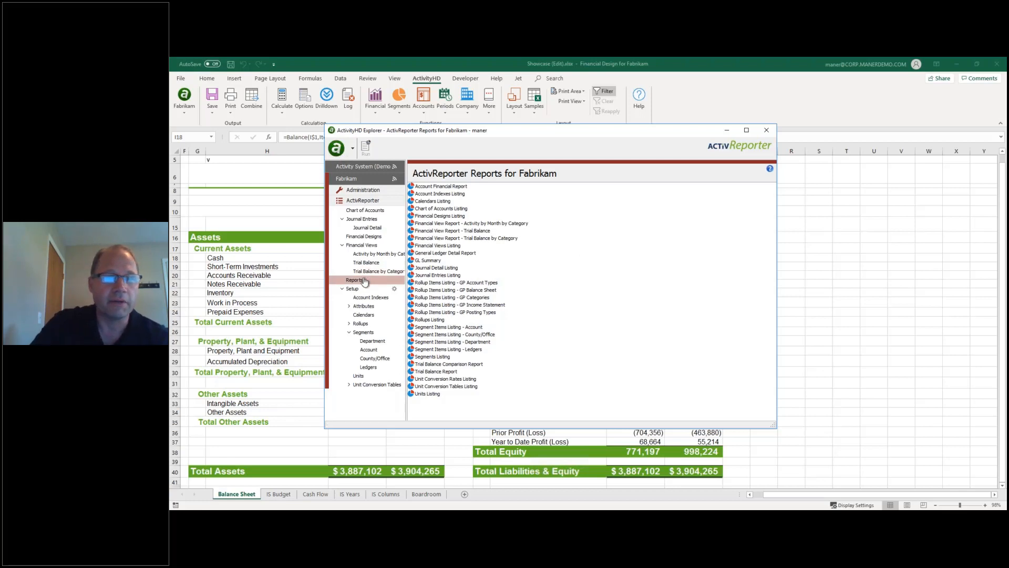
left_click(451, 187)
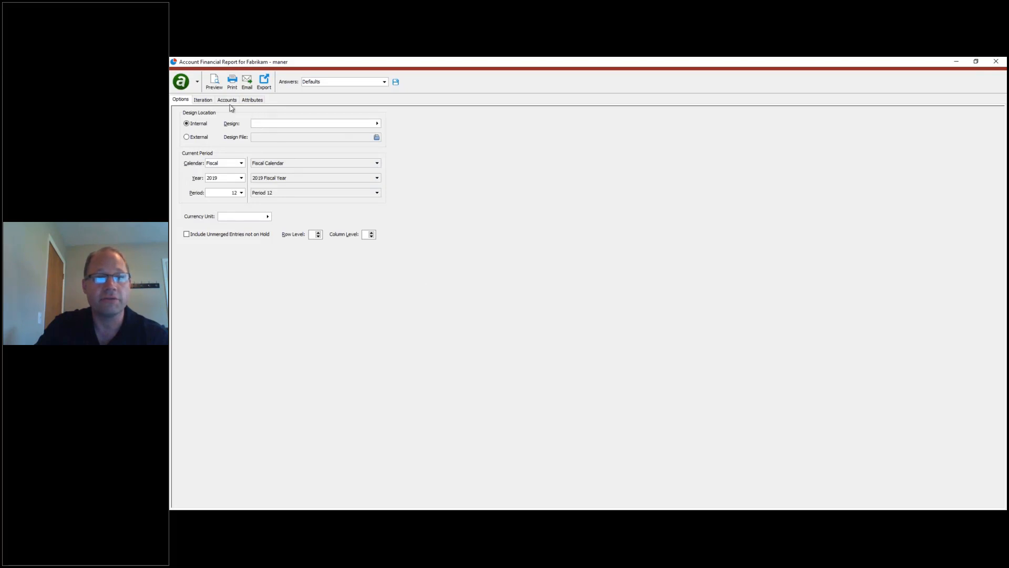
Choose the Showcase financial design and preview the report in Excel.
left_click(204, 99)
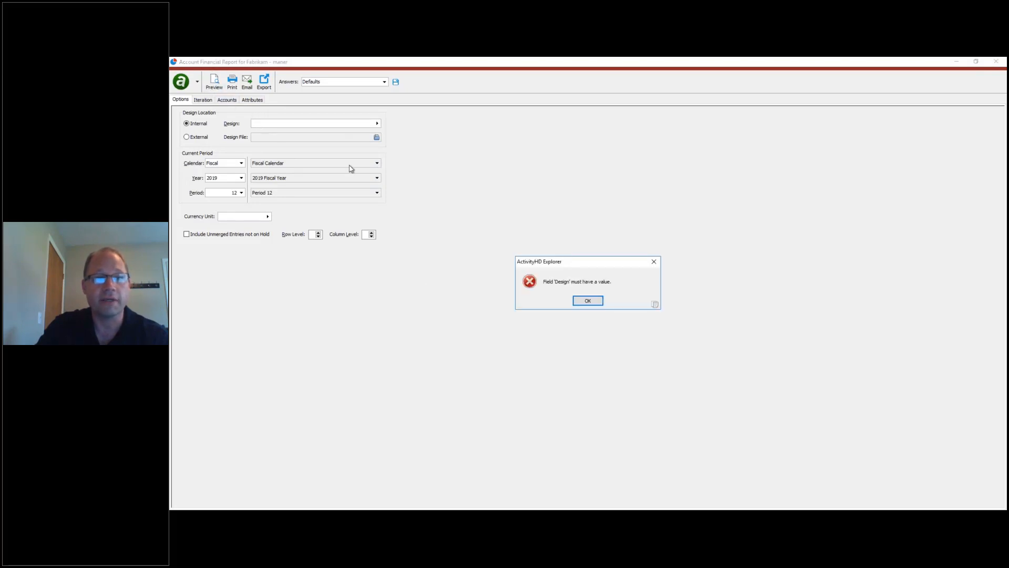
left_click(589, 299)
left_click(377, 123)
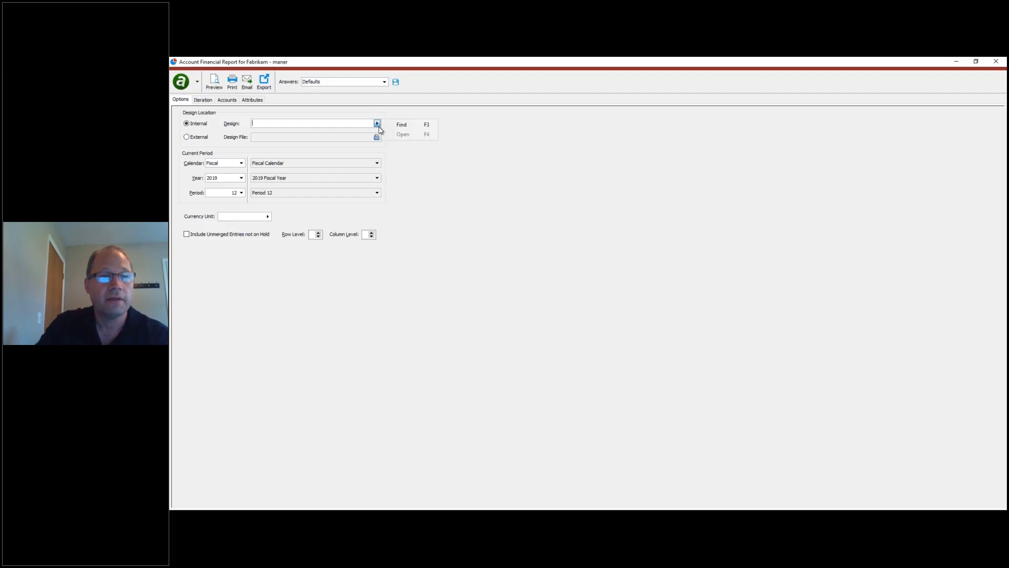
left_click(402, 128)
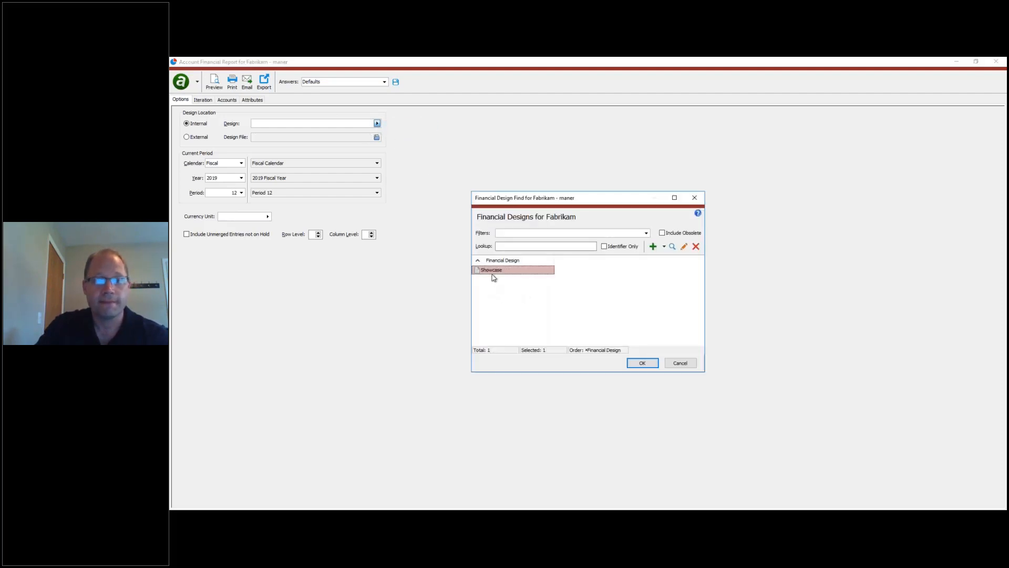
double_click(492, 271)
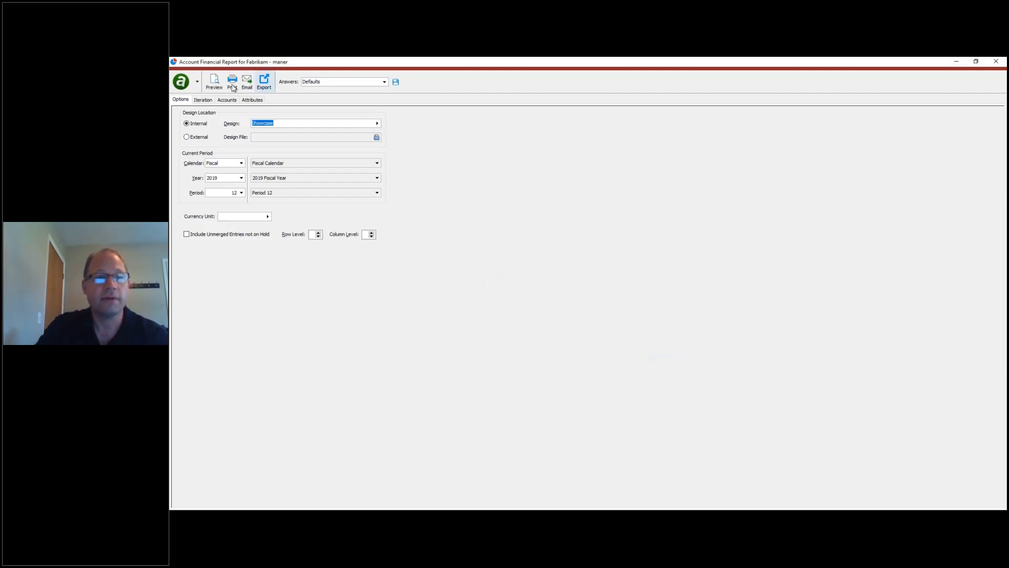
left_click(214, 82)
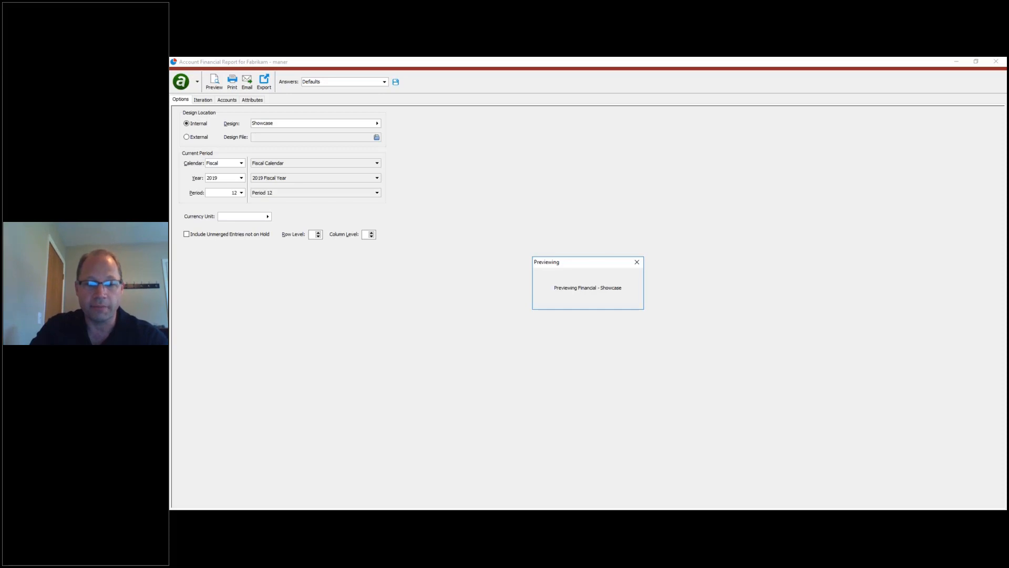
left_click(579, 476)
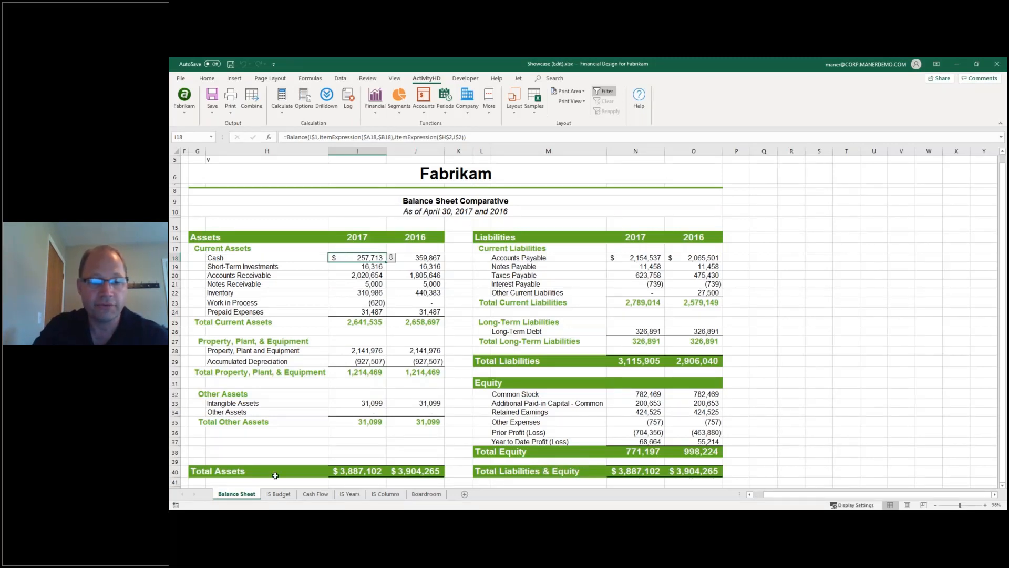
left_click(276, 518)
Create a new blank workbook and connect it to the Fabrikam company with default options.
right_click(437, 519)
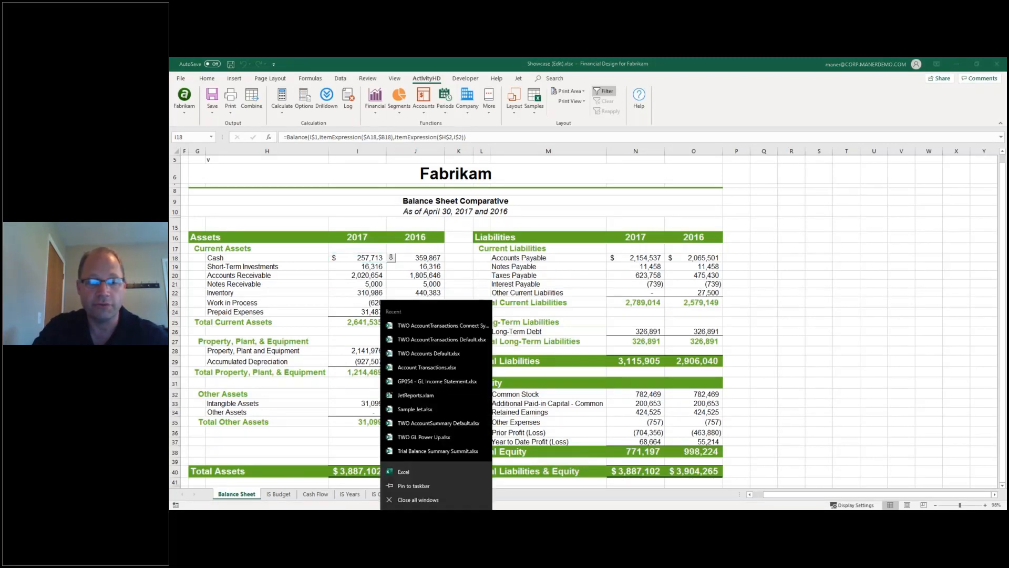
left_click(421, 472)
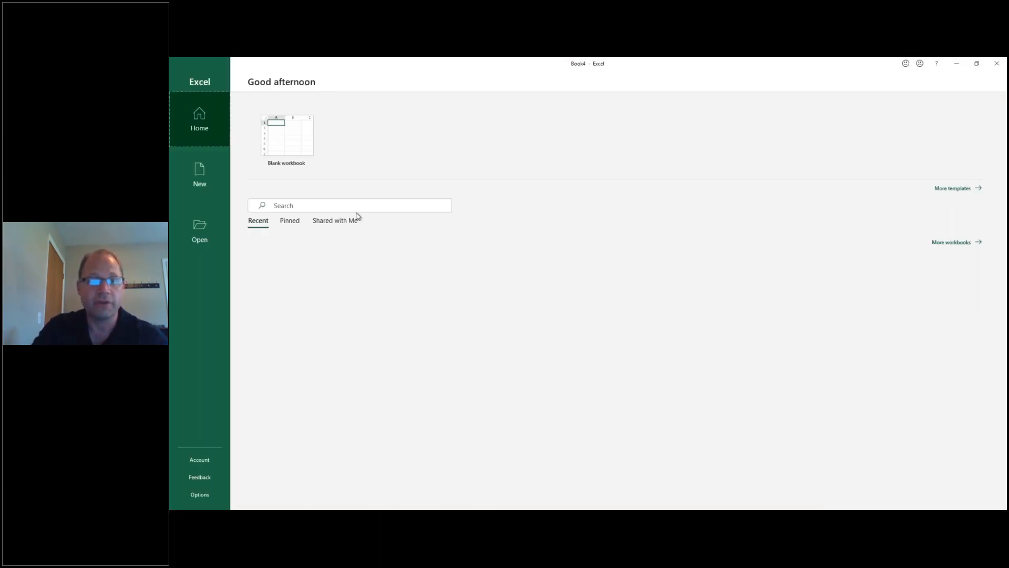
left_click(300, 153)
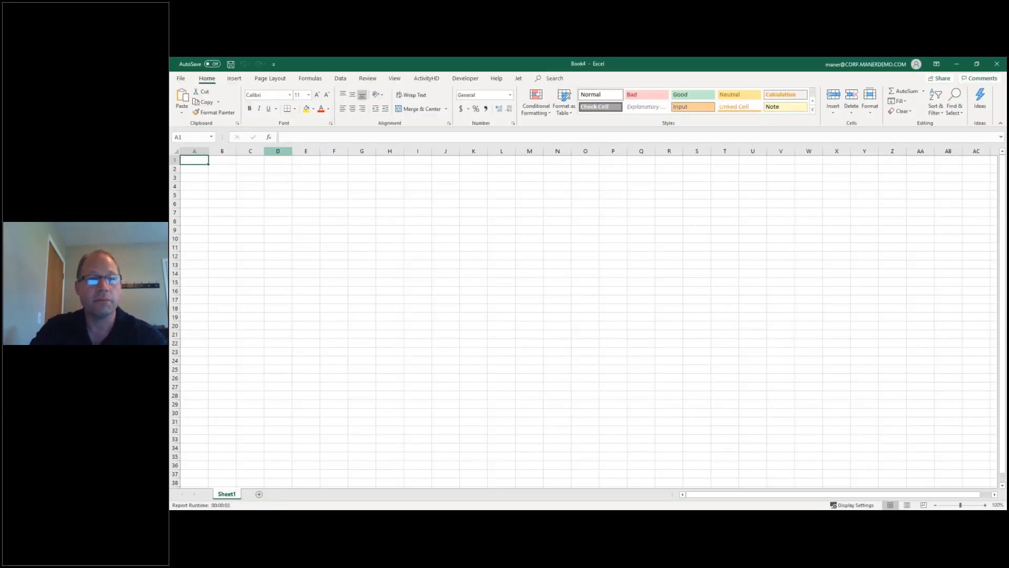
left_click(426, 79)
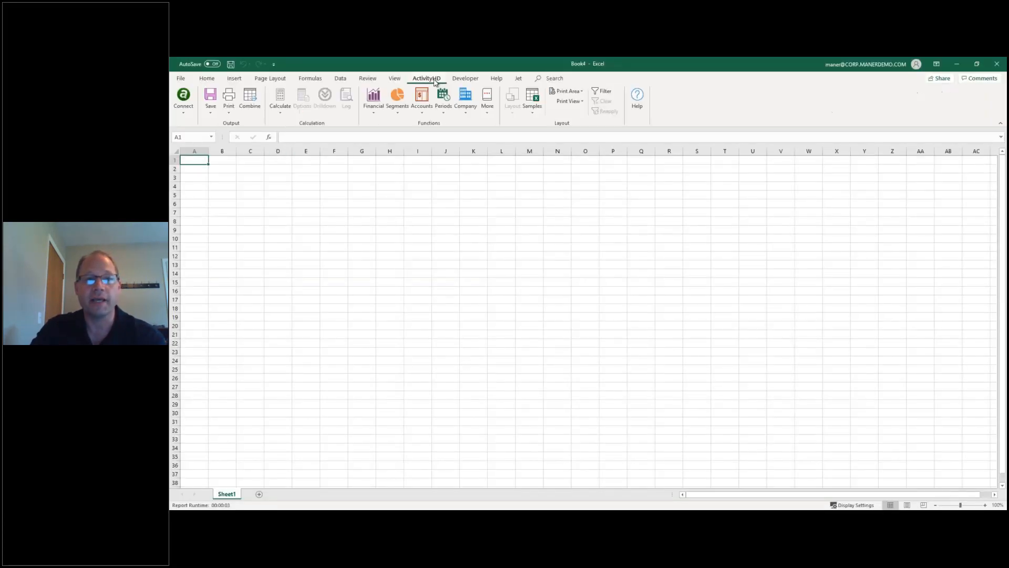
left_click(183, 97)
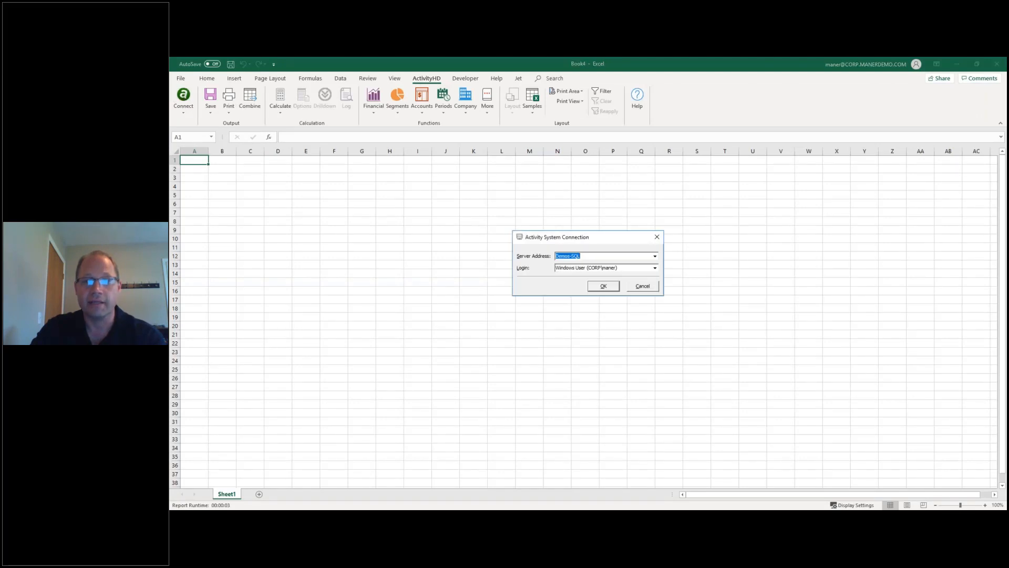
left_click(603, 287)
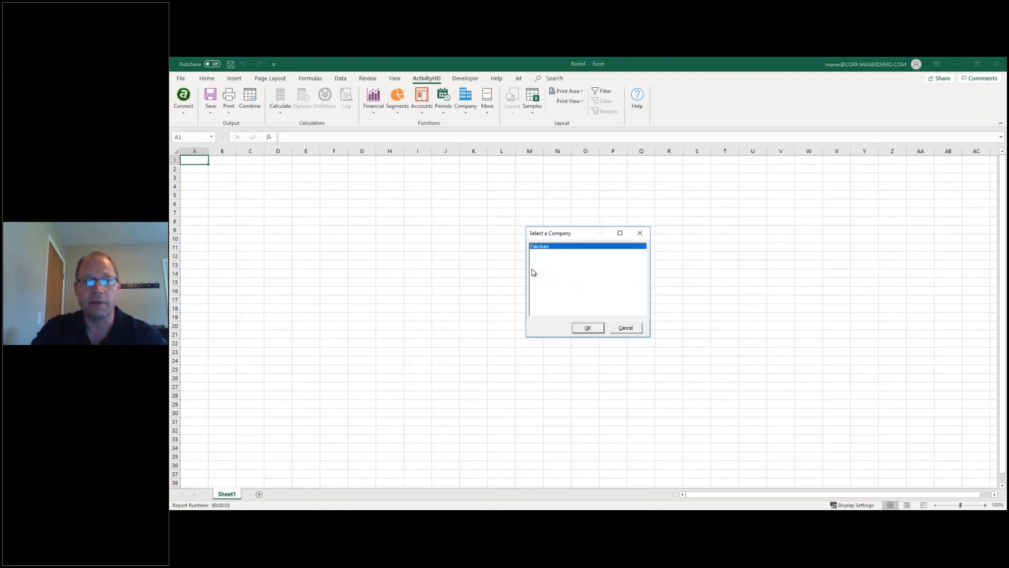
left_click(588, 328)
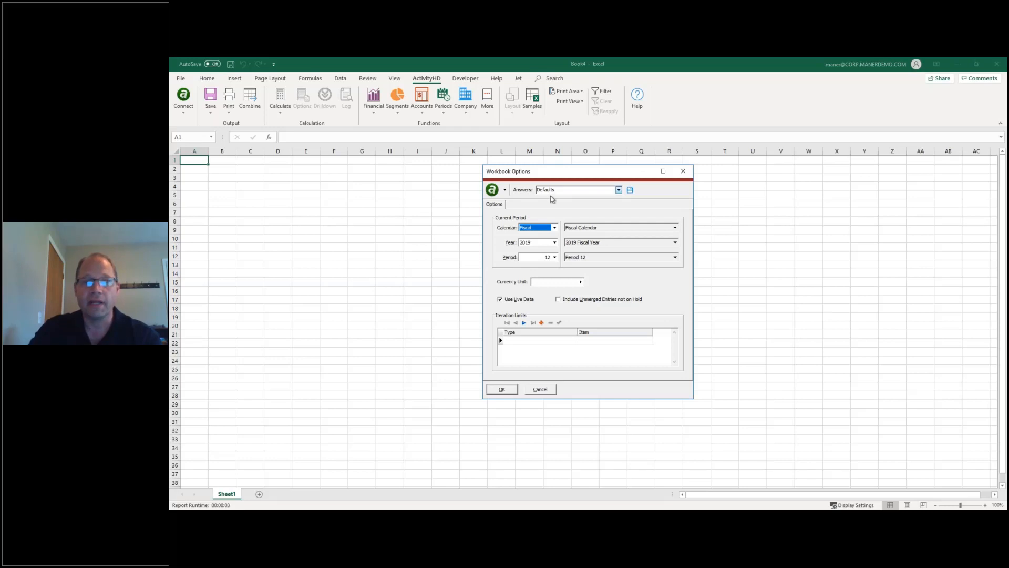
left_click(502, 390)
Generate an eight-row Department Income Statement layout, then close Book4 without saving.
left_click(514, 109)
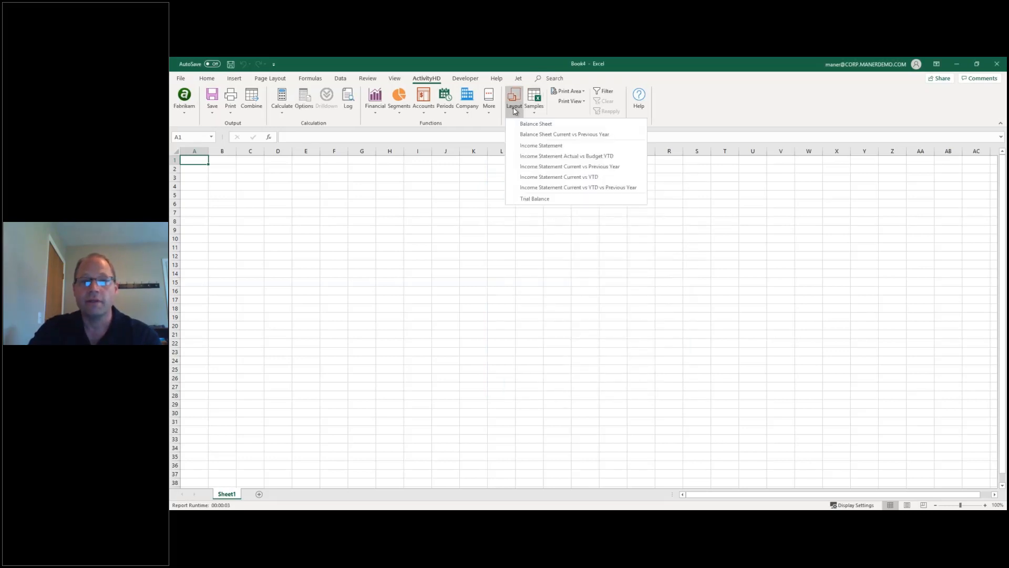
left_click(546, 146)
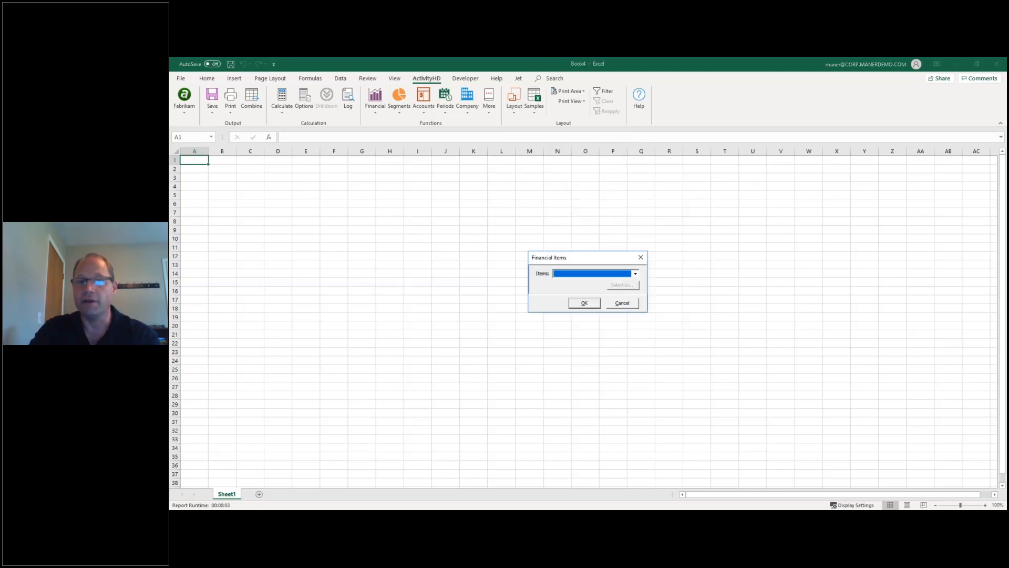
left_click(635, 274)
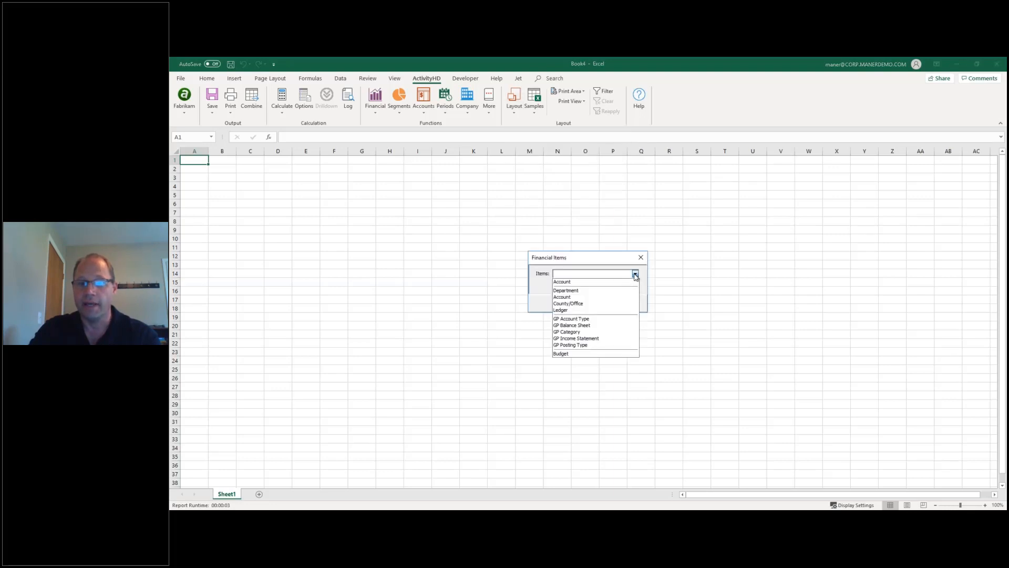
left_click(592, 292)
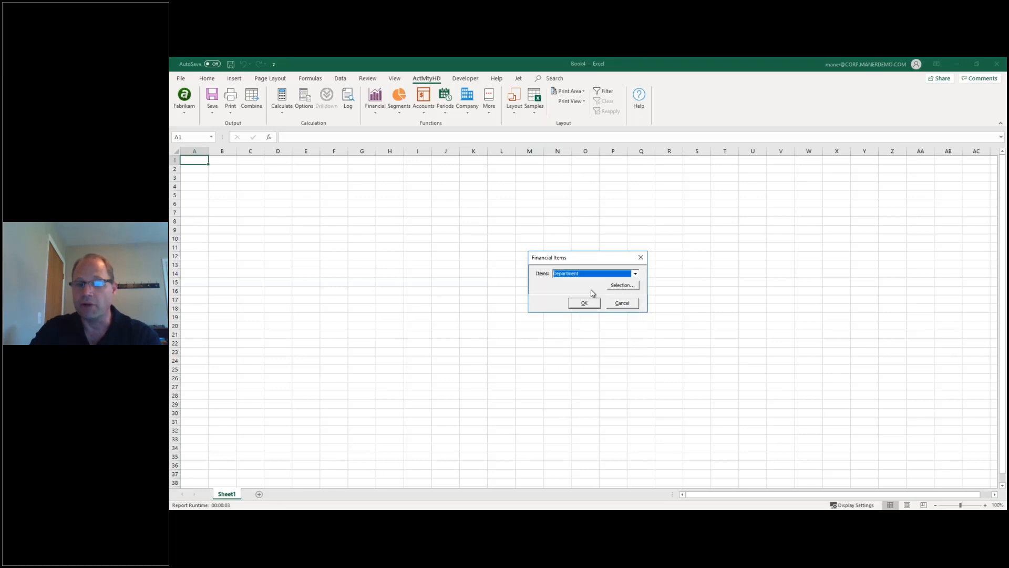
left_click(589, 304)
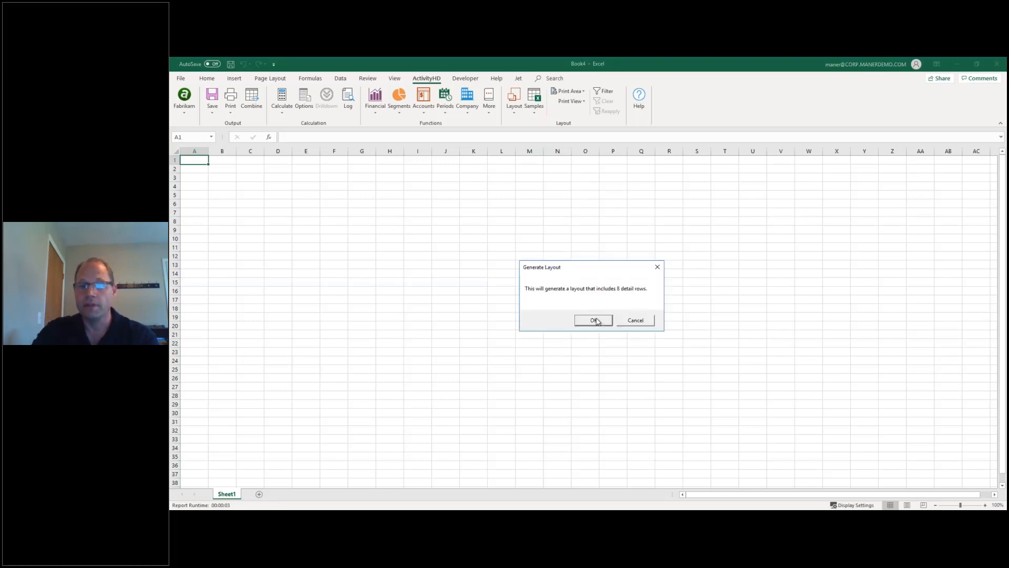
left_click(594, 321)
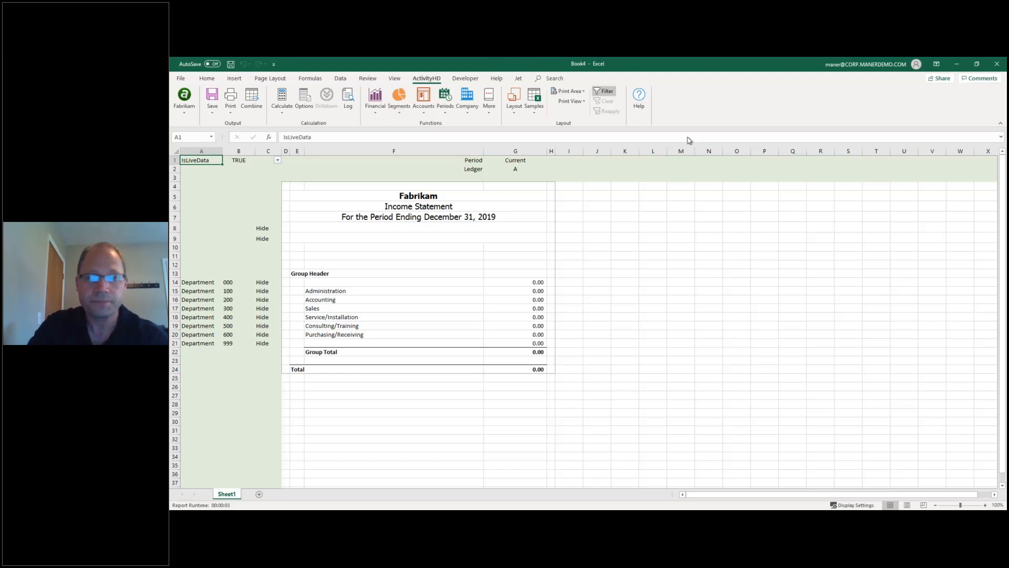
left_click(997, 64)
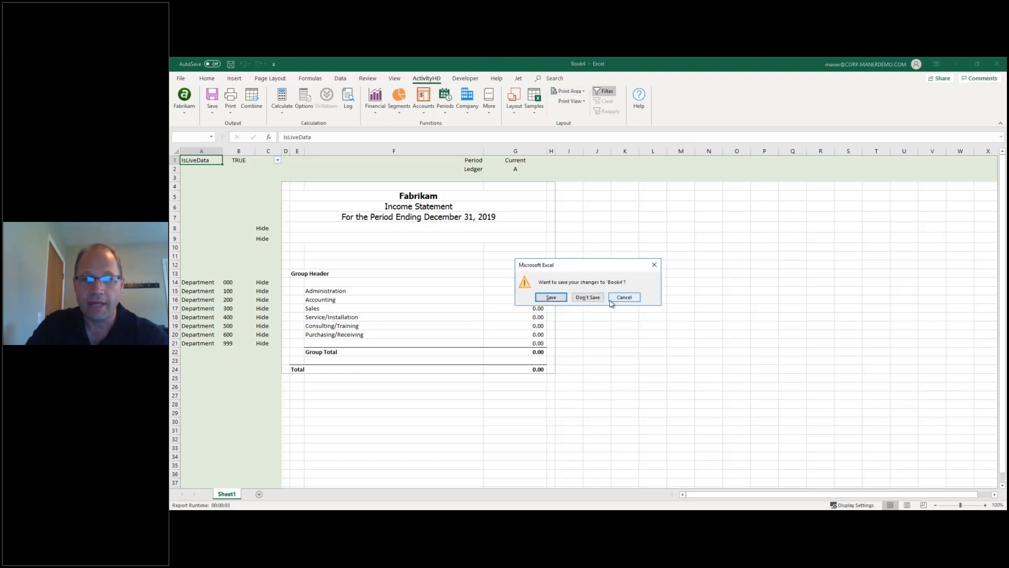
left_click(587, 297)
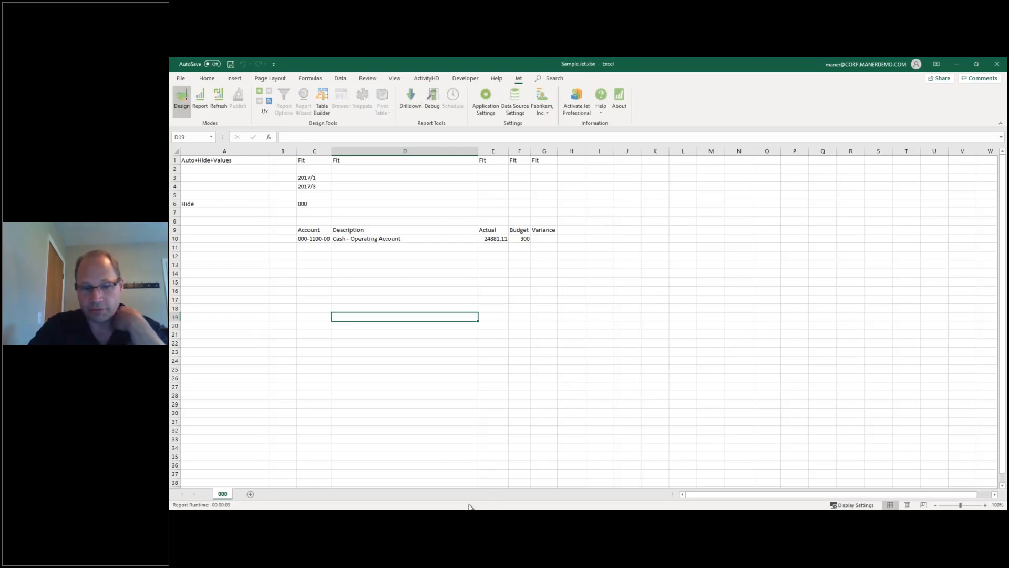
left_click(436, 518)
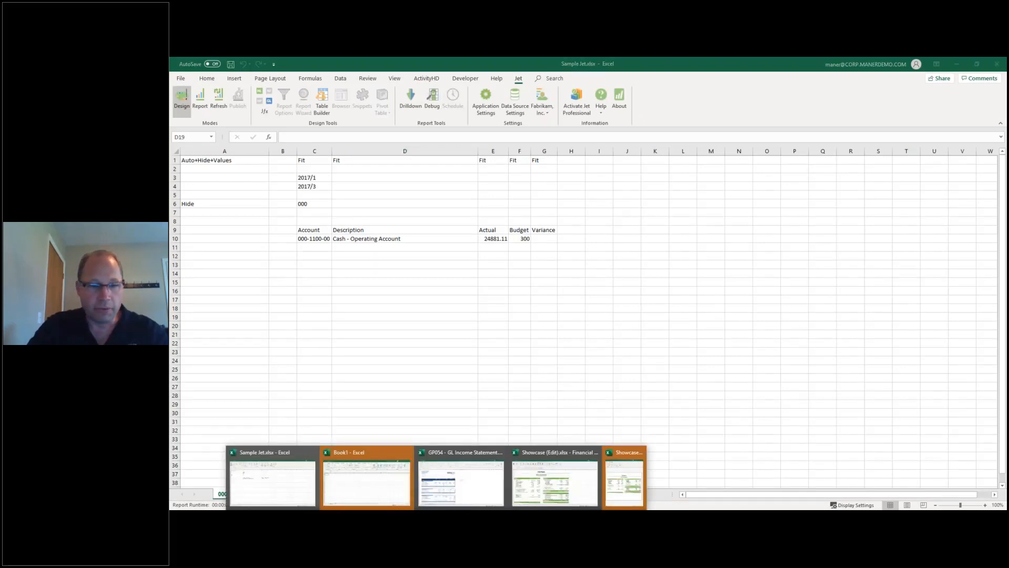
mouse_move(374, 494)
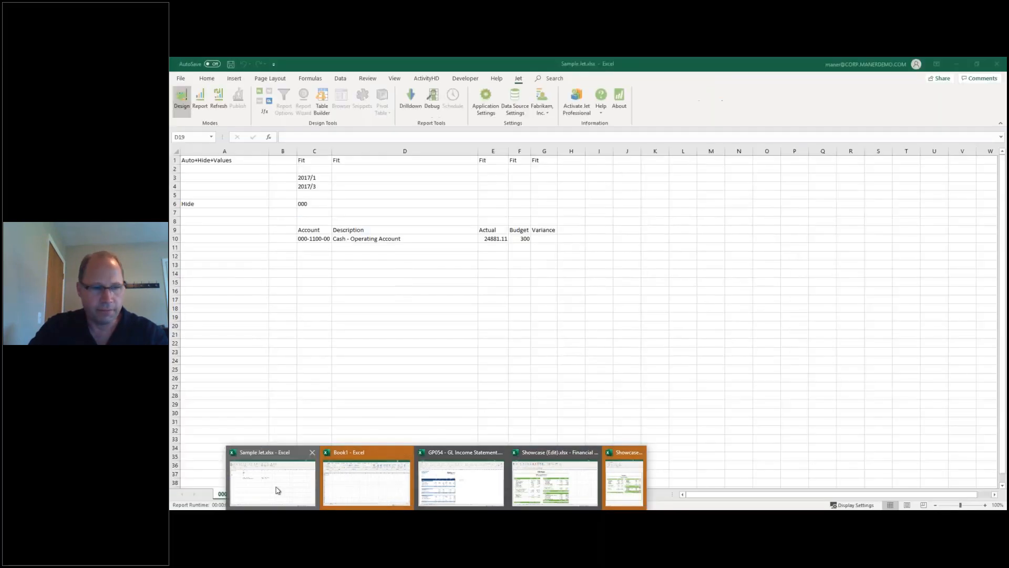
left_click(279, 486)
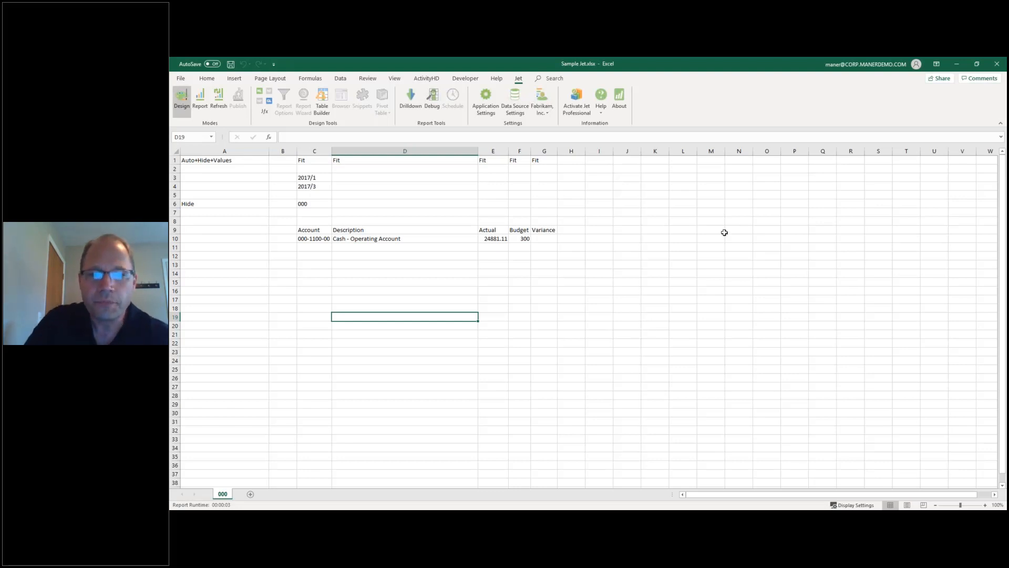
left_click(312, 238)
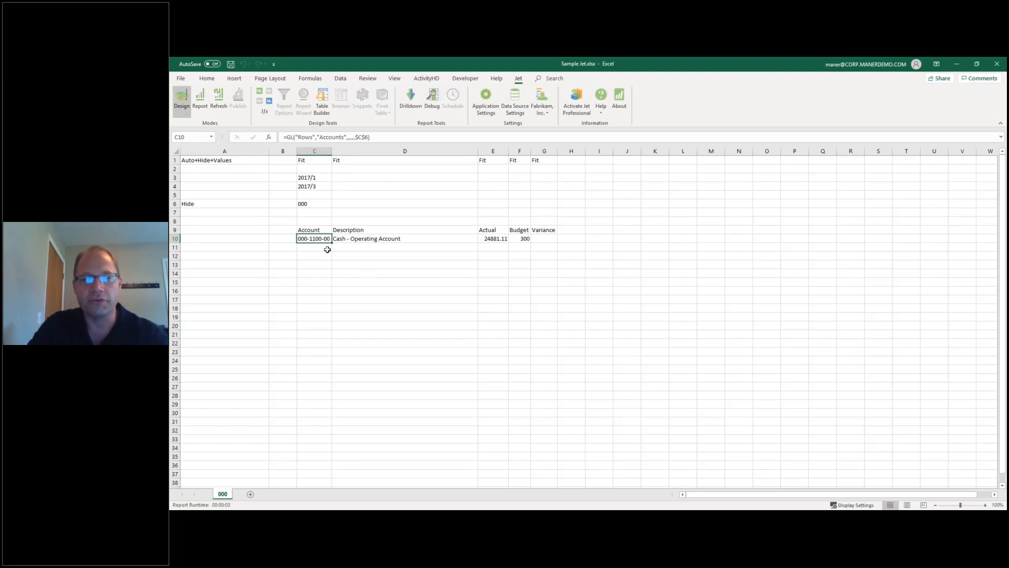
left_click(269, 103)
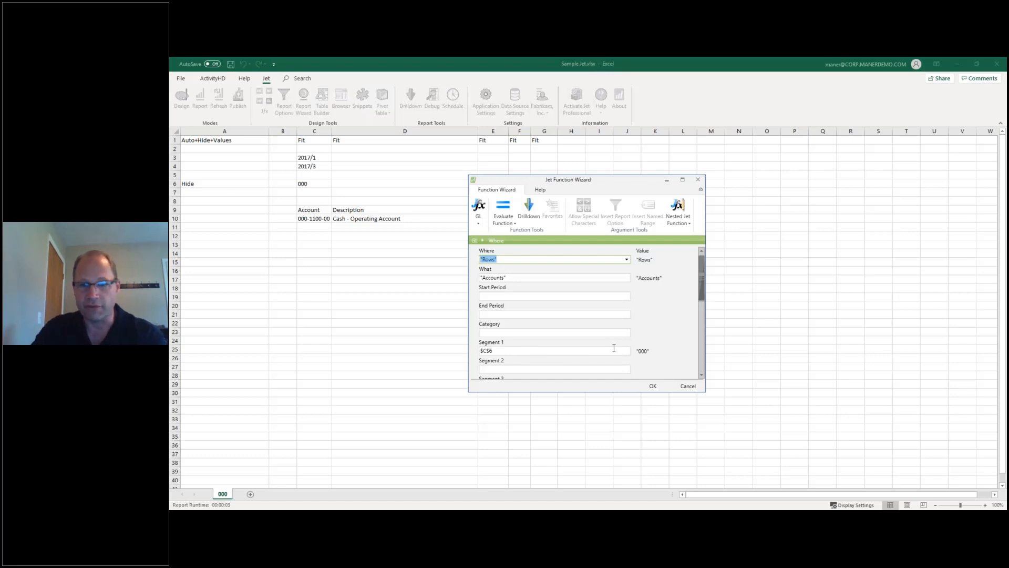
left_click(698, 179)
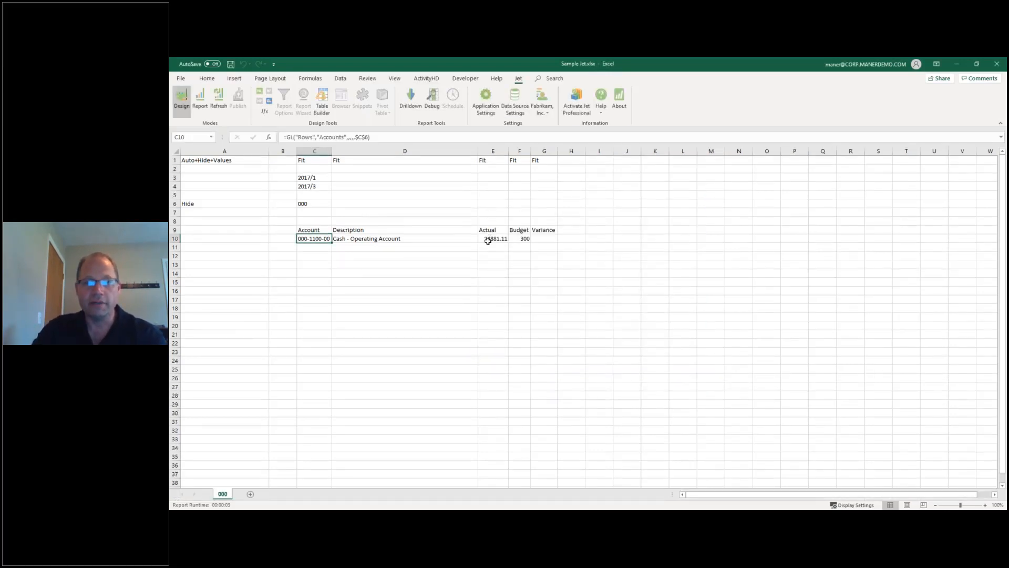
left_click(488, 240)
left_click(269, 100)
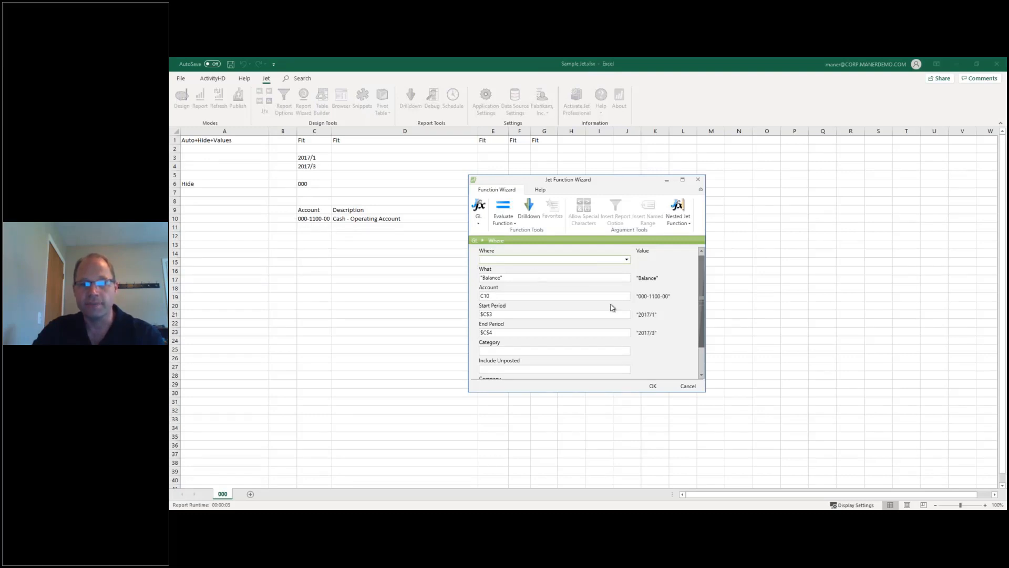
left_click(698, 179)
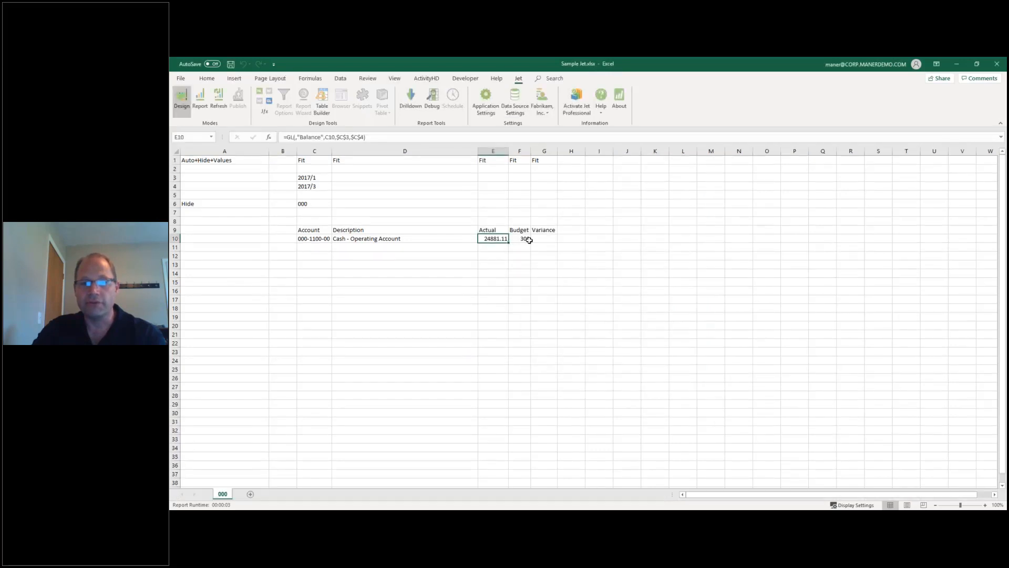
left_click(309, 179)
left_click_drag(309, 183, 310, 187)
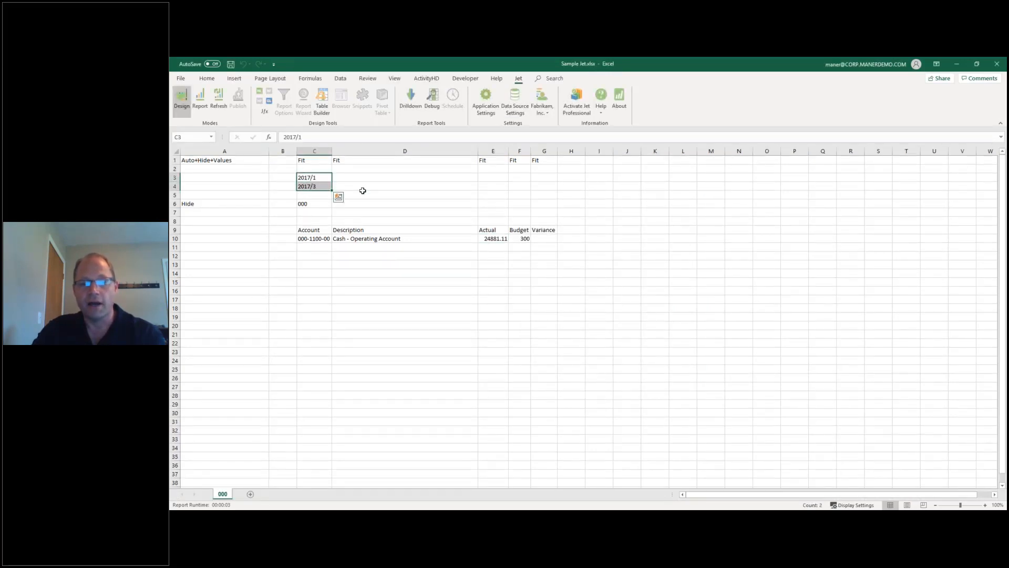
left_click(493, 237)
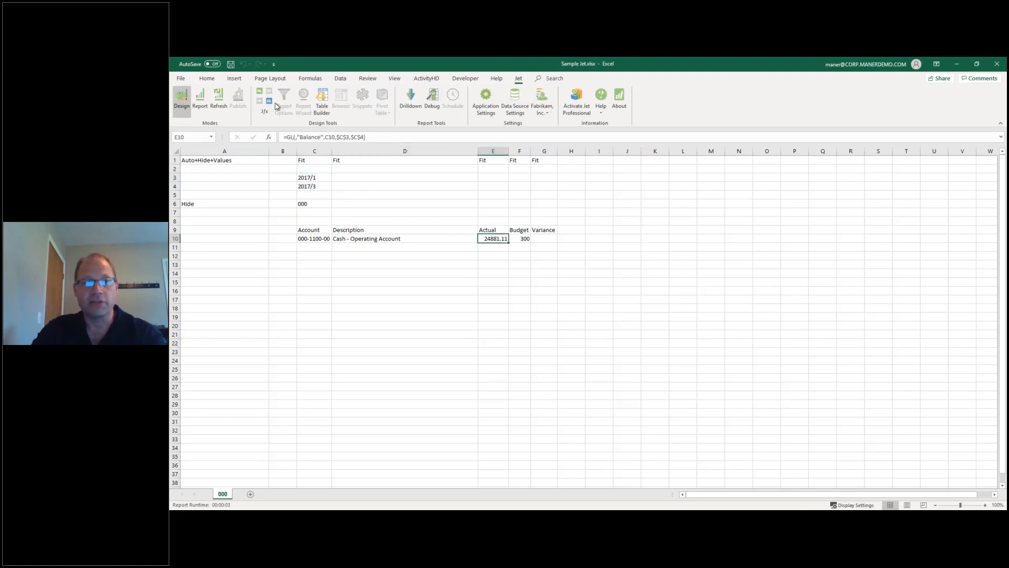
left_click(411, 99)
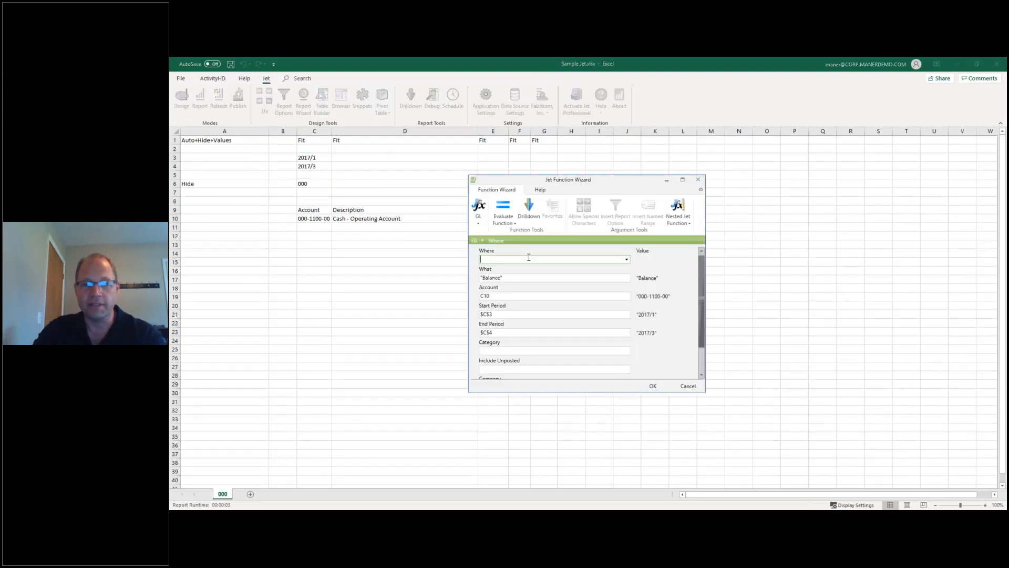
scroll(583, 329, "down", 2)
scroll(585, 330, "up", 2)
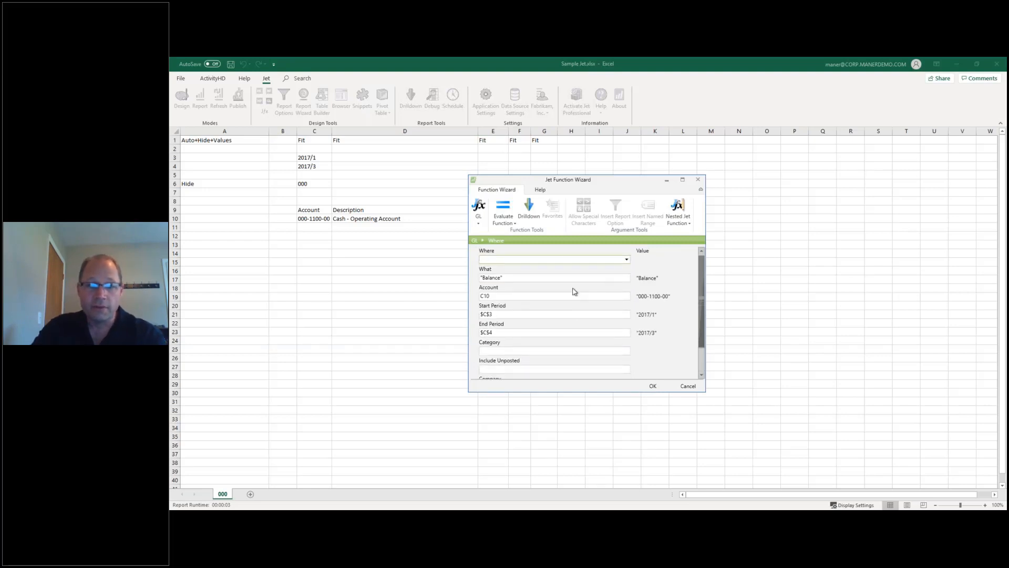
left_click(502, 314)
left_click(498, 332)
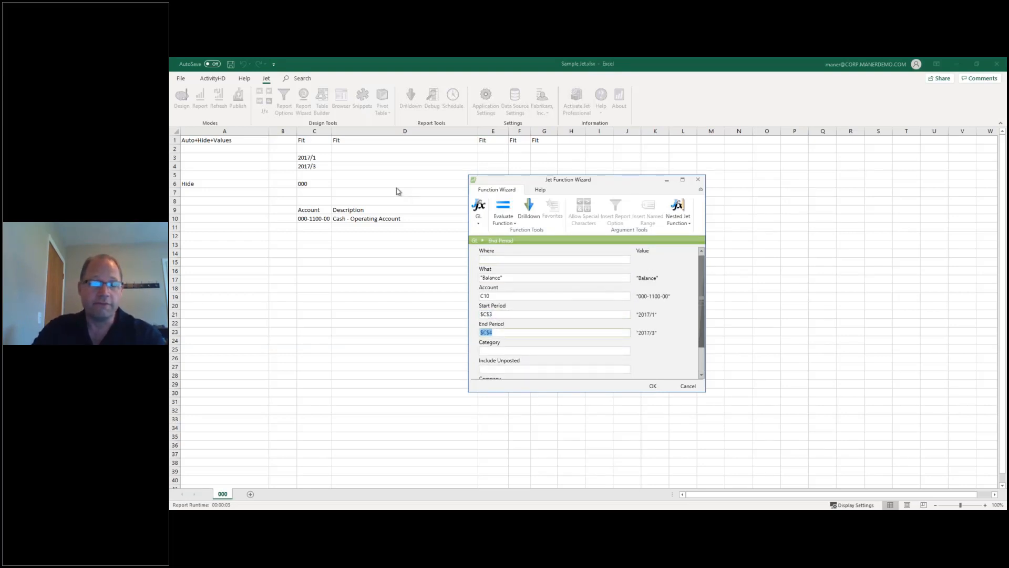
left_click(314, 158)
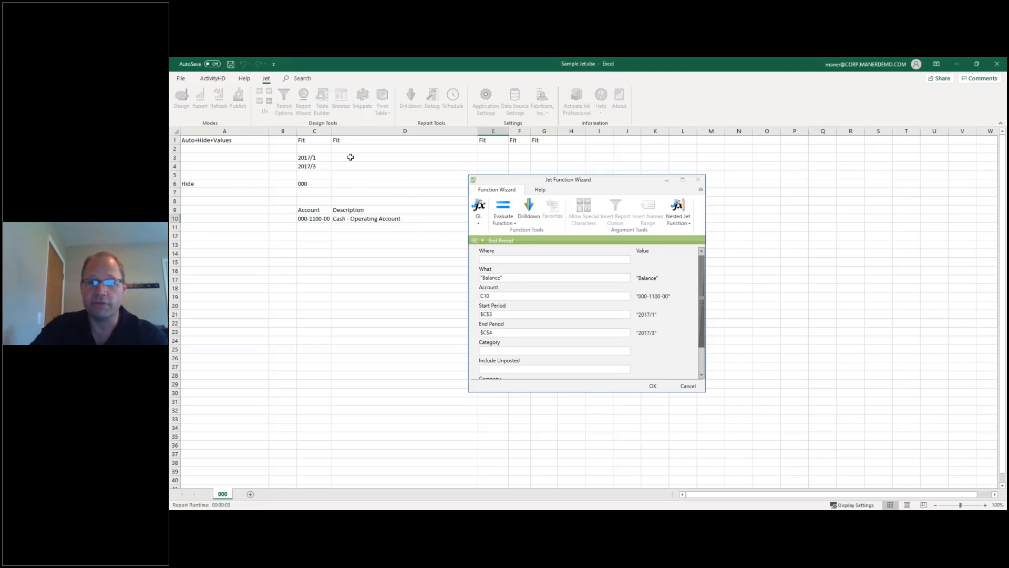
left_click(701, 182)
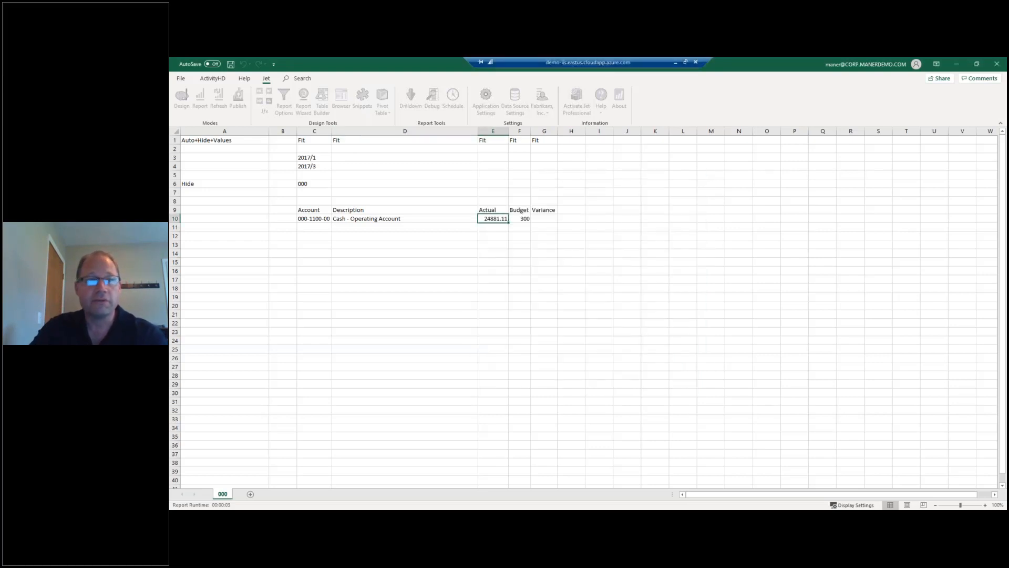
Run the Jet report and review department sheets 100 through 999, ending on 000.
left_click(210, 113)
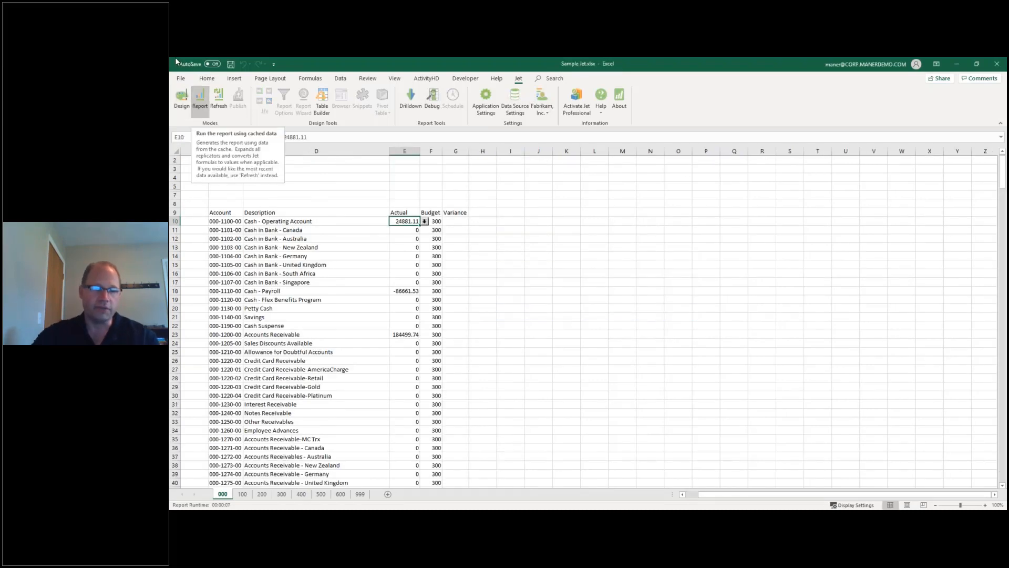
left_click(244, 497)
left_click(262, 495)
left_click(282, 495)
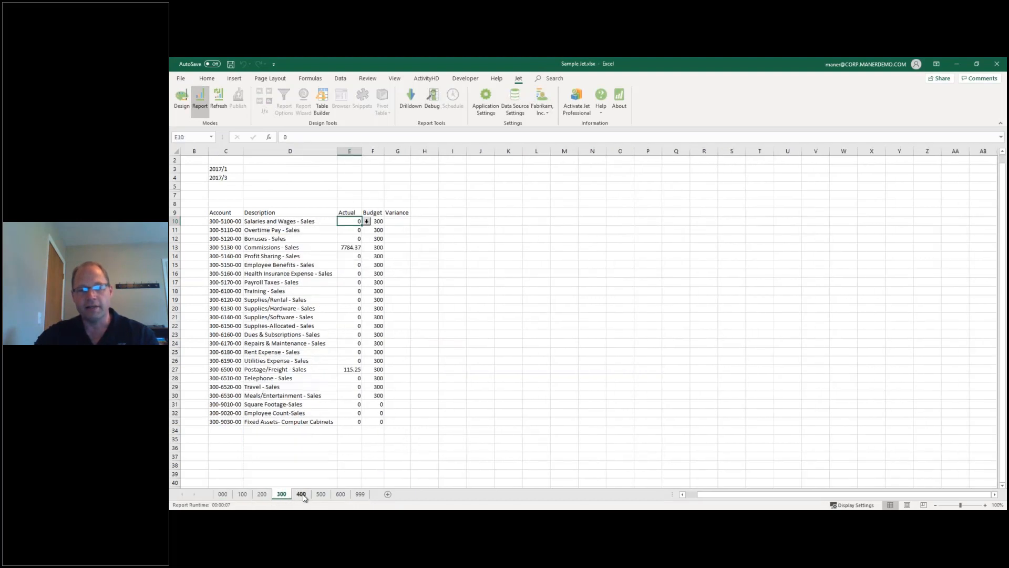
left_click(303, 496)
left_click(321, 495)
left_click(341, 495)
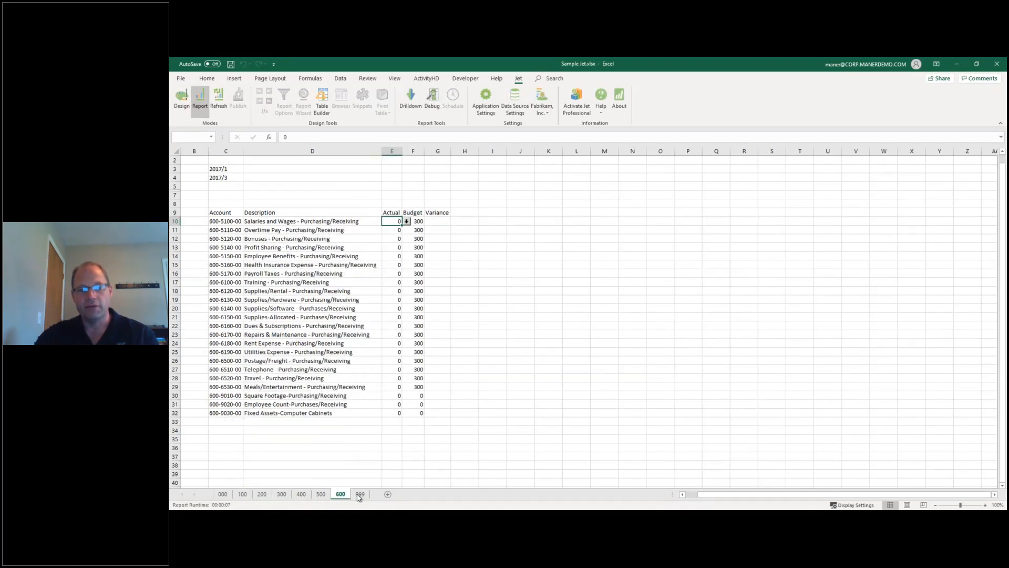
left_click(360, 495)
left_click(223, 496)
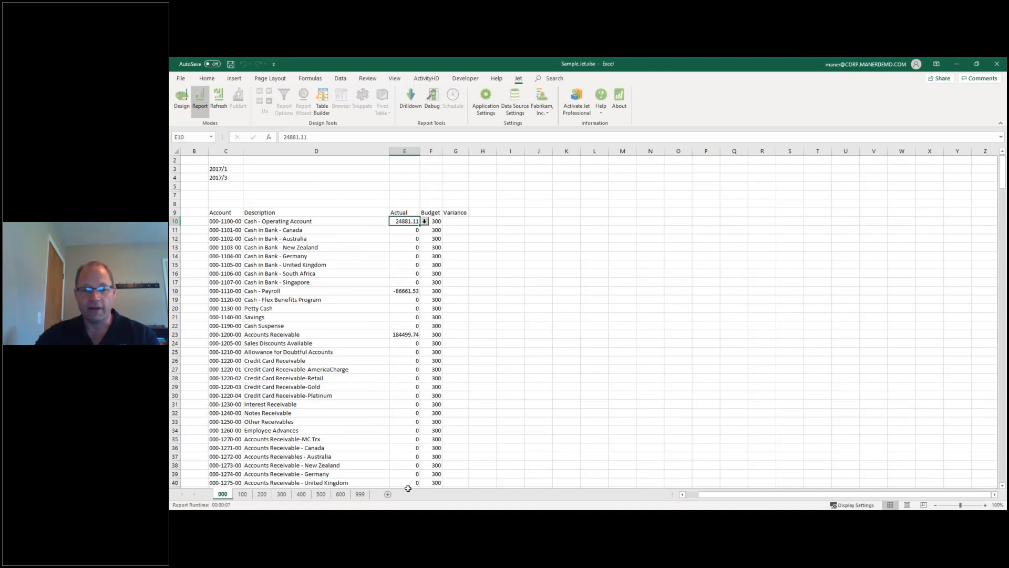
mouse_move(437, 518)
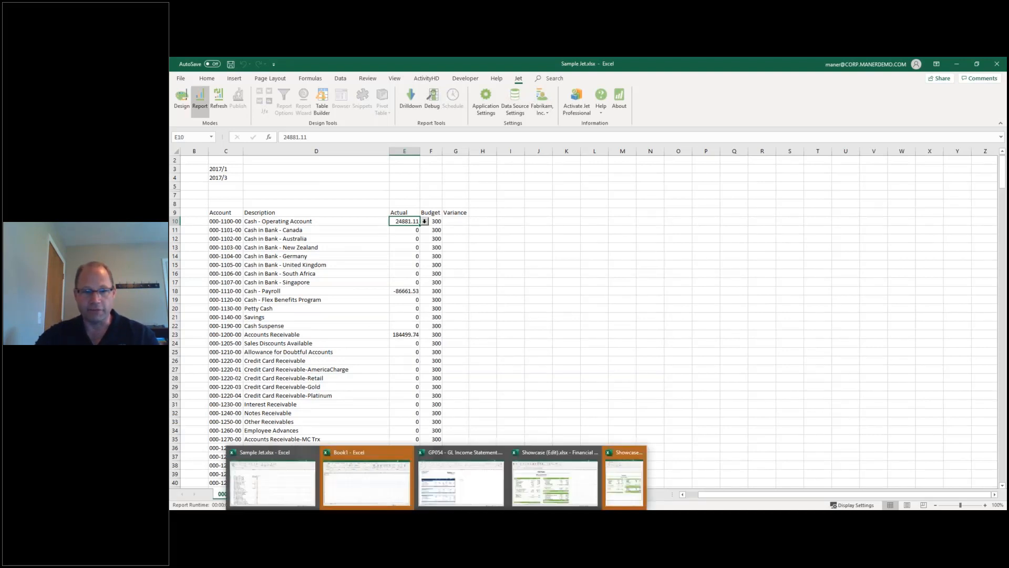
Bring up the GP054 - GL Income Statement workbook and scroll through its figures.
left_click(473, 487)
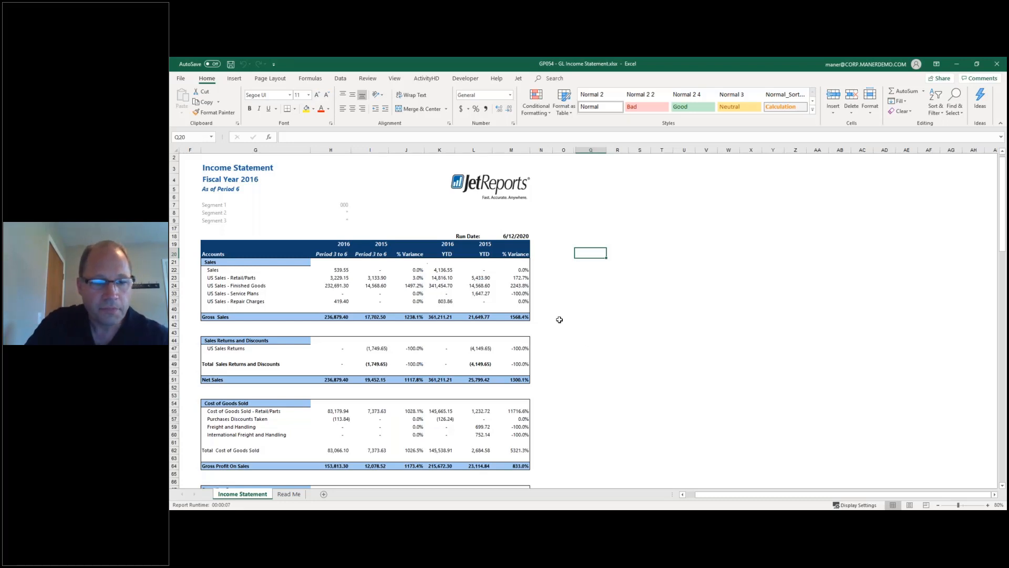
scroll(557, 318, "down", 3)
scroll(418, 259, "down", 2)
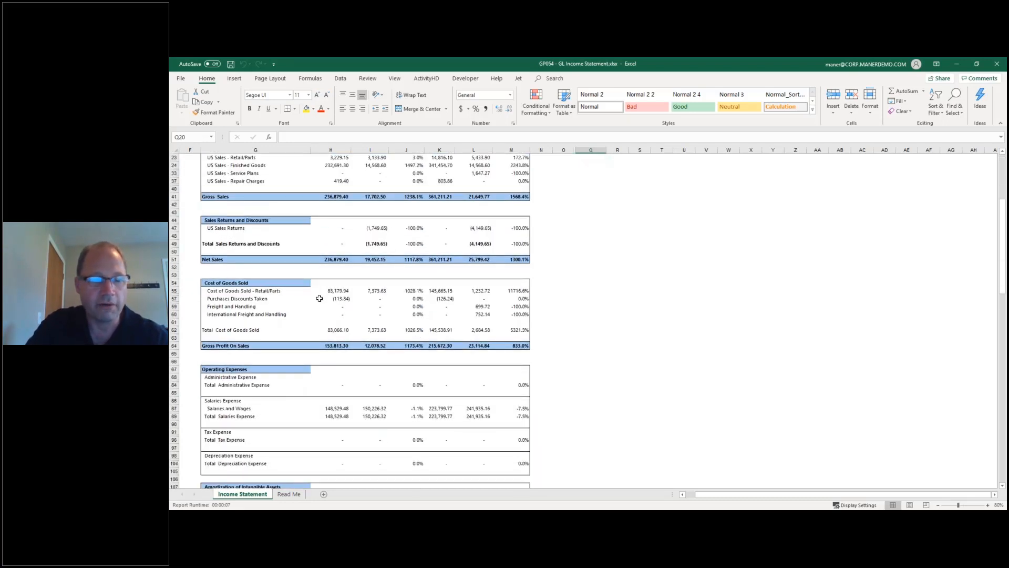
scroll(328, 306, "down", 10)
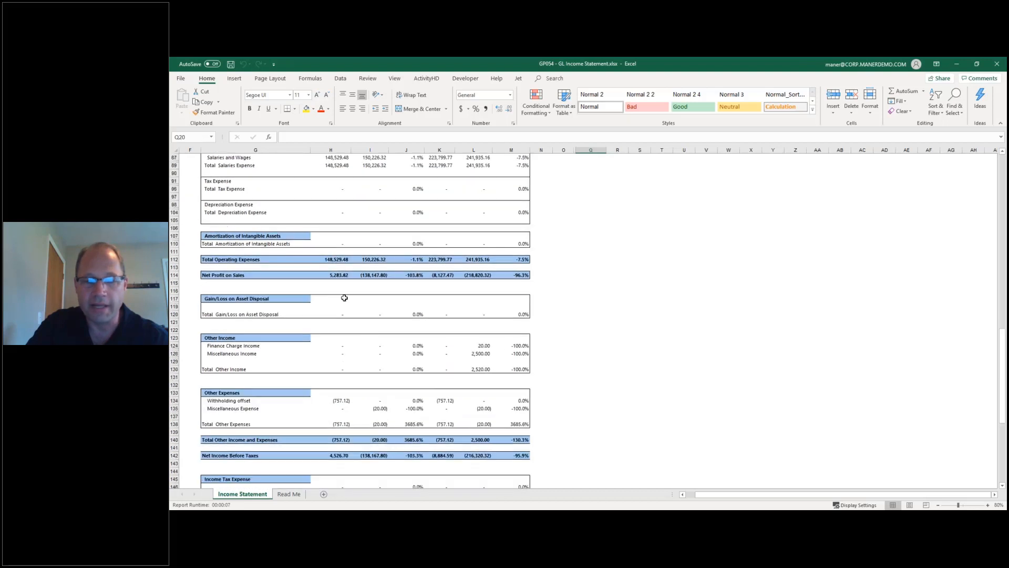
scroll(368, 316, "down", 1)
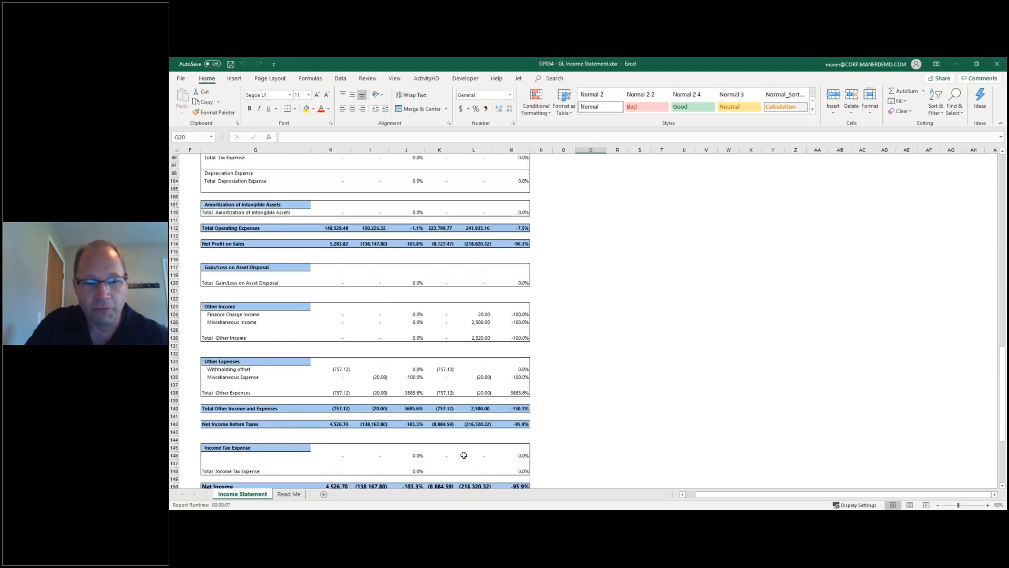
scroll(601, 366, "up", 15)
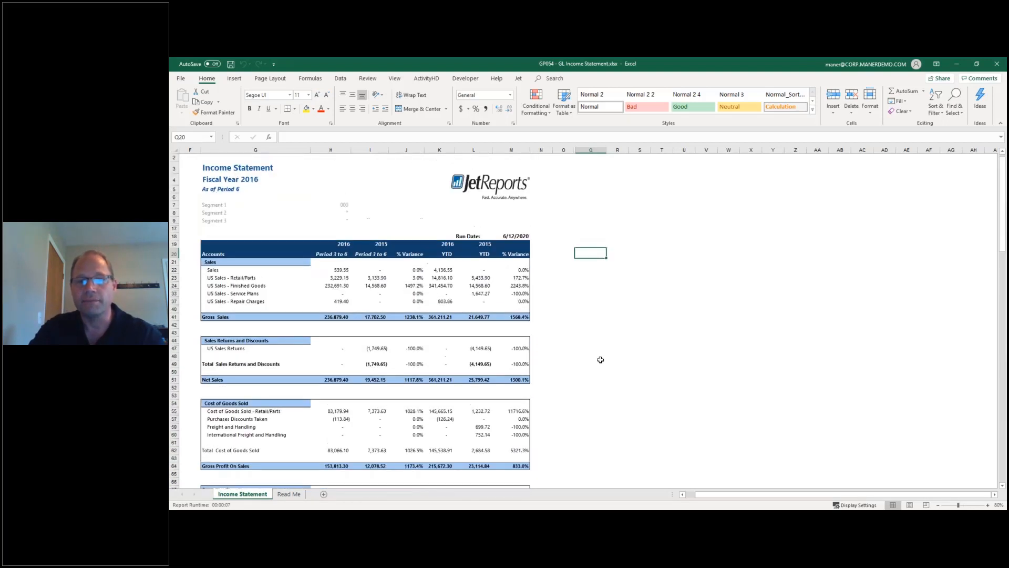
Check the 2015 and 2016 Sales amounts (539.55), then return to the Other Reports slide.
left_click(362, 273)
left_click(338, 270)
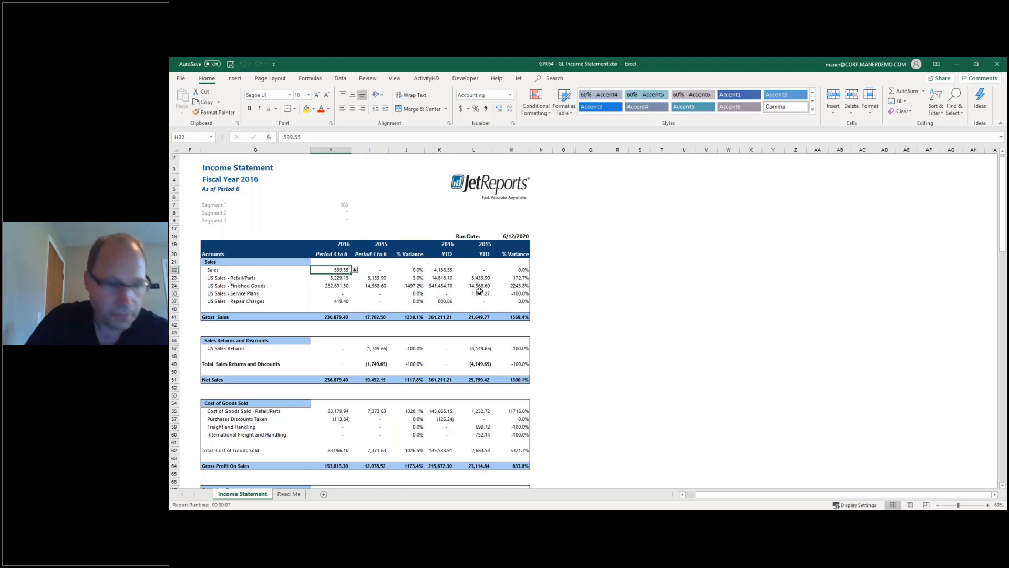
key("alt+Tab")
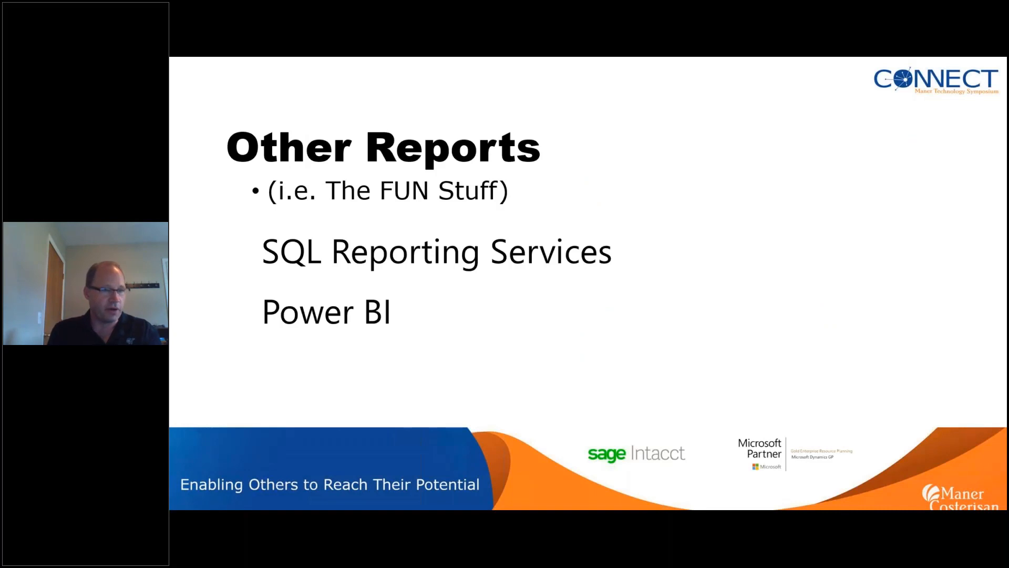
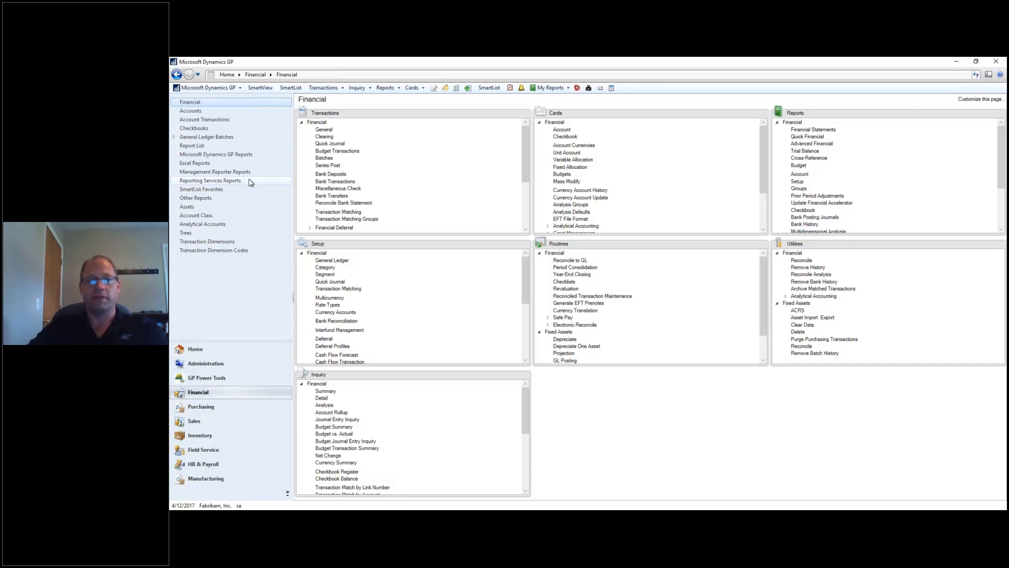
Launch the Current Balance report from the Reporting Services Reports list in the browser.
left_click(250, 182)
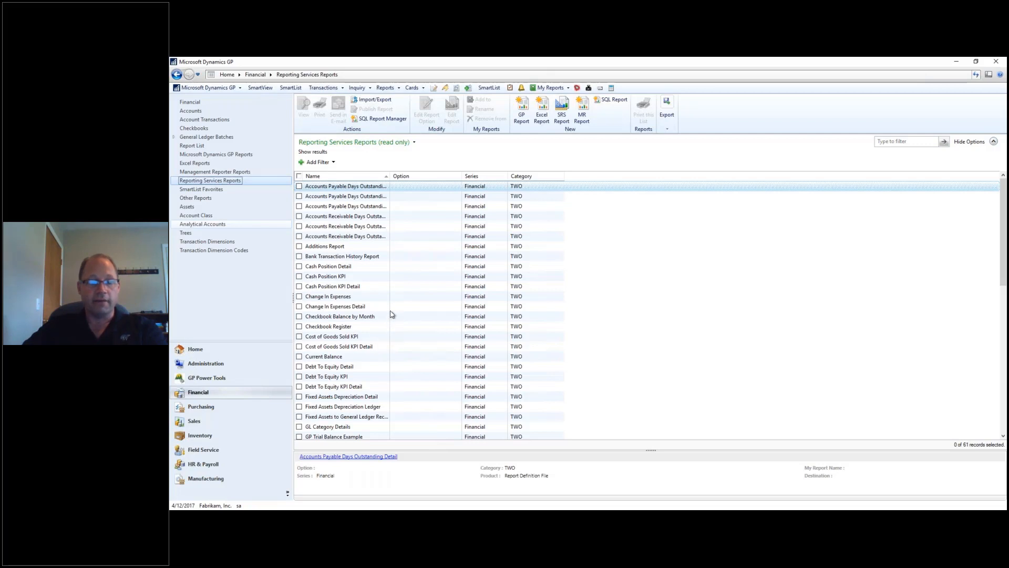
double_click(347, 357)
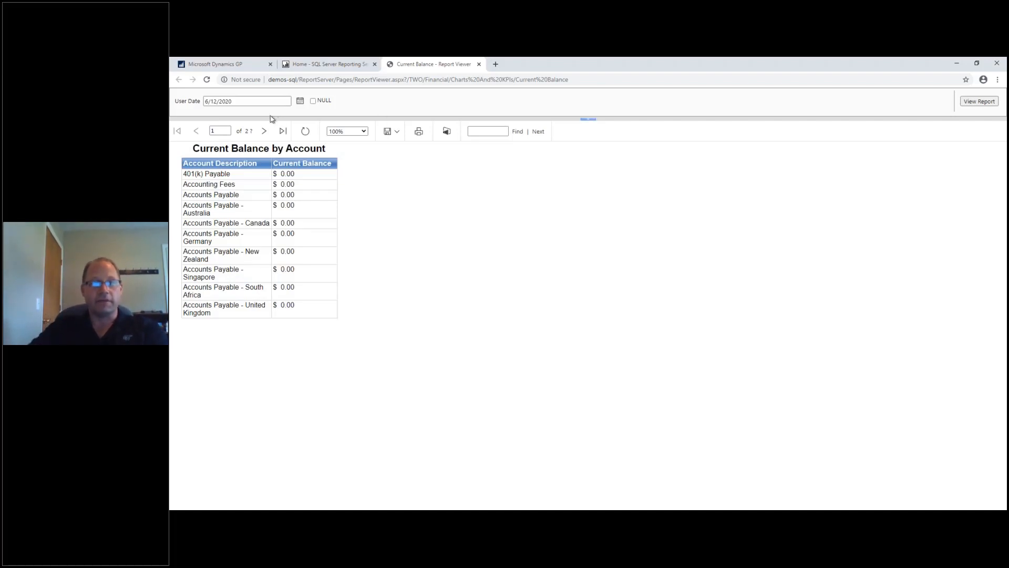
Page forward through the Current Balance report and back one page, then glance at Dynamics GP and return.
left_click(264, 131)
left_click(263, 131)
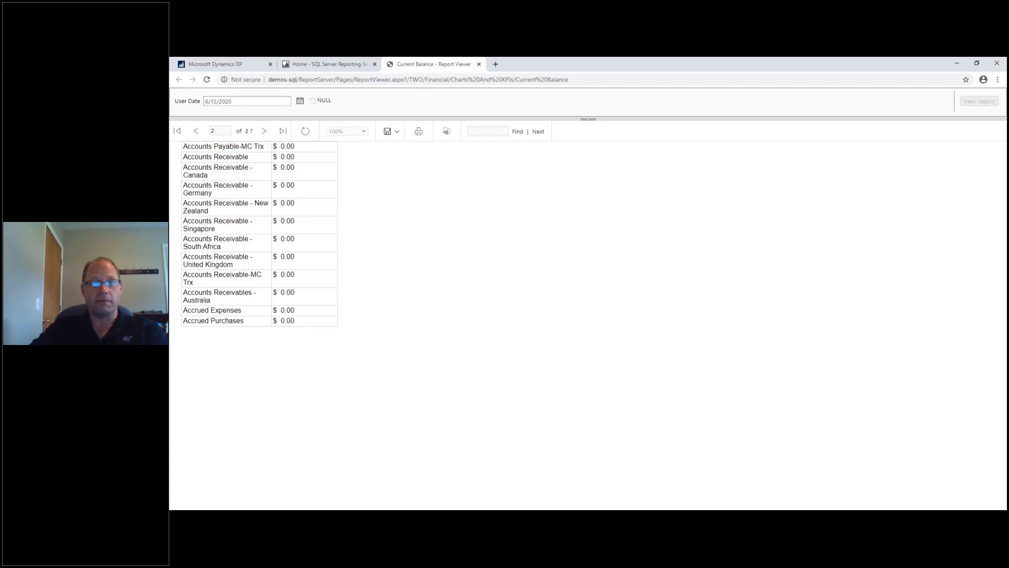
left_click(264, 132)
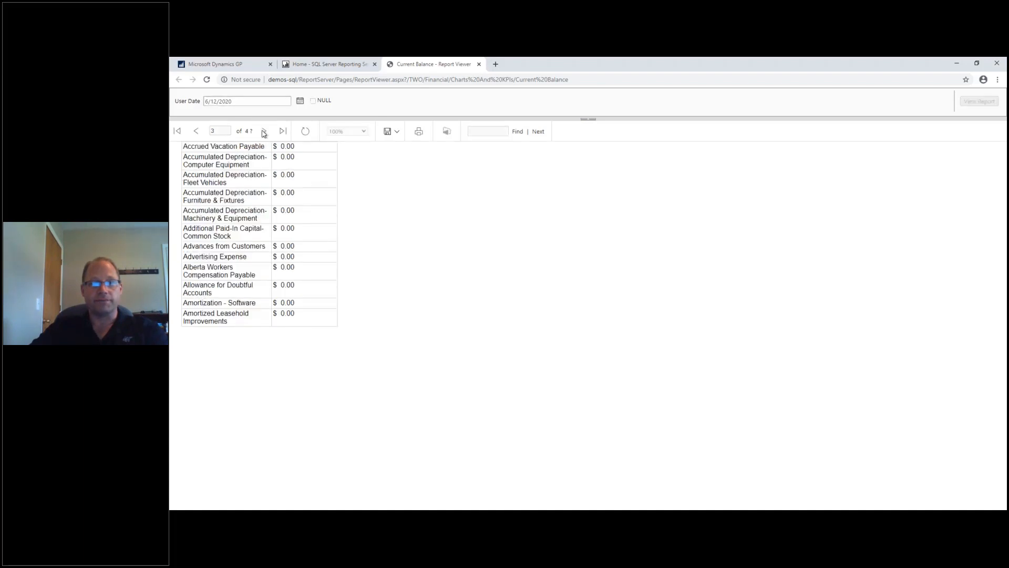
left_click(196, 131)
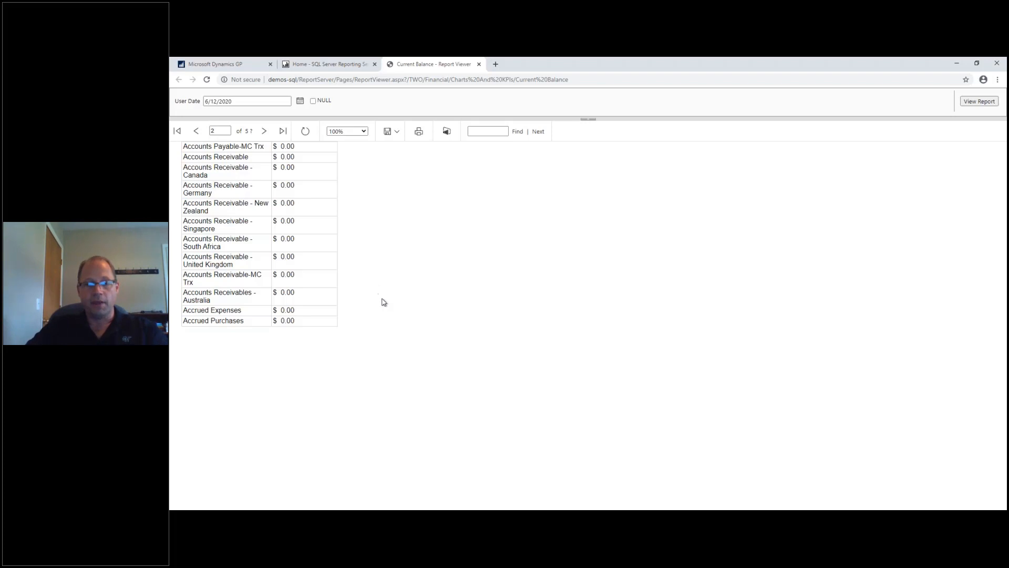
key("alt+Tab")
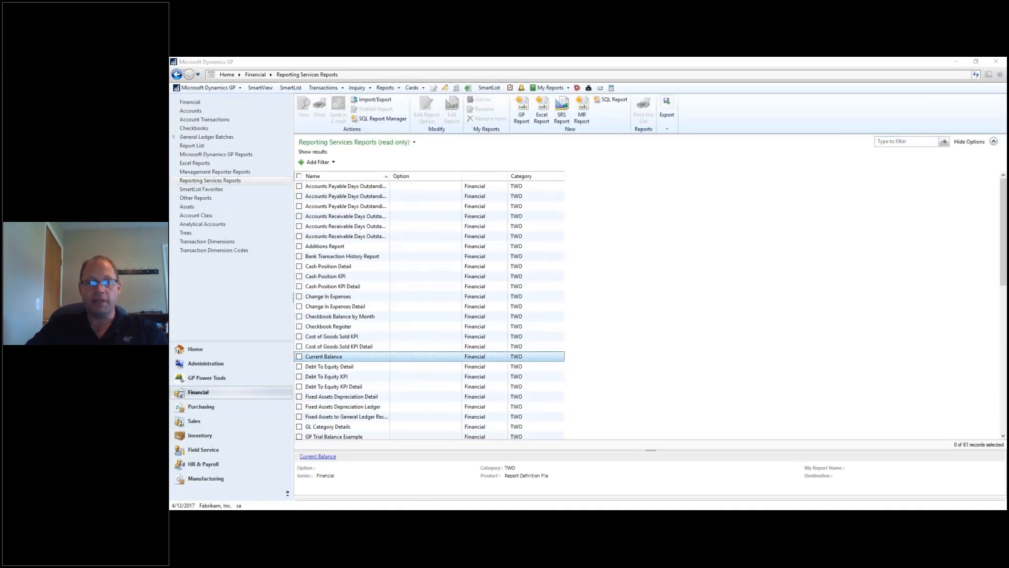
key("alt+Tab")
Go to the report server Home, highlight demos-sql in the address, and open the TWO > Financial folder.
left_click(312, 64)
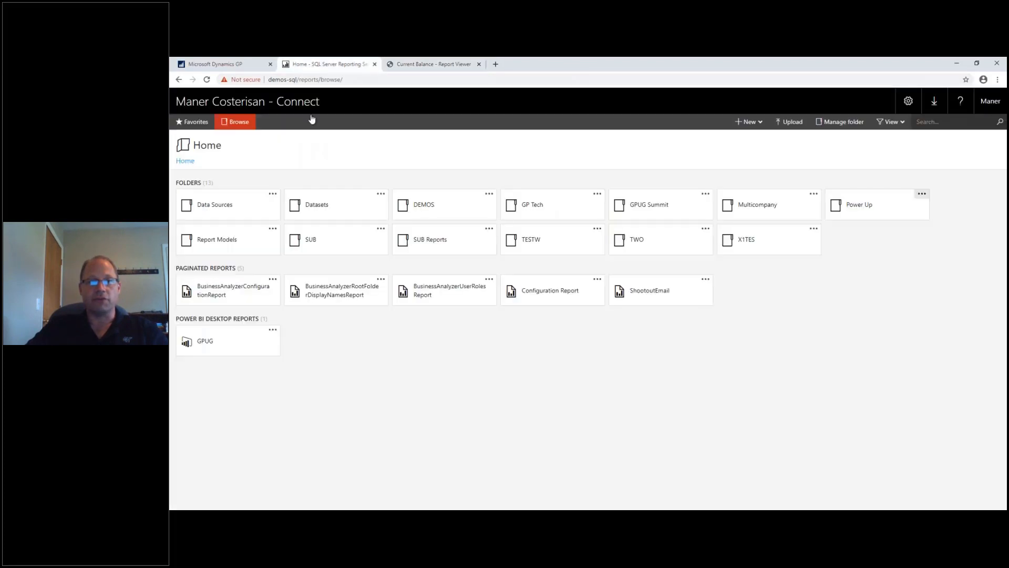
left_click(363, 79)
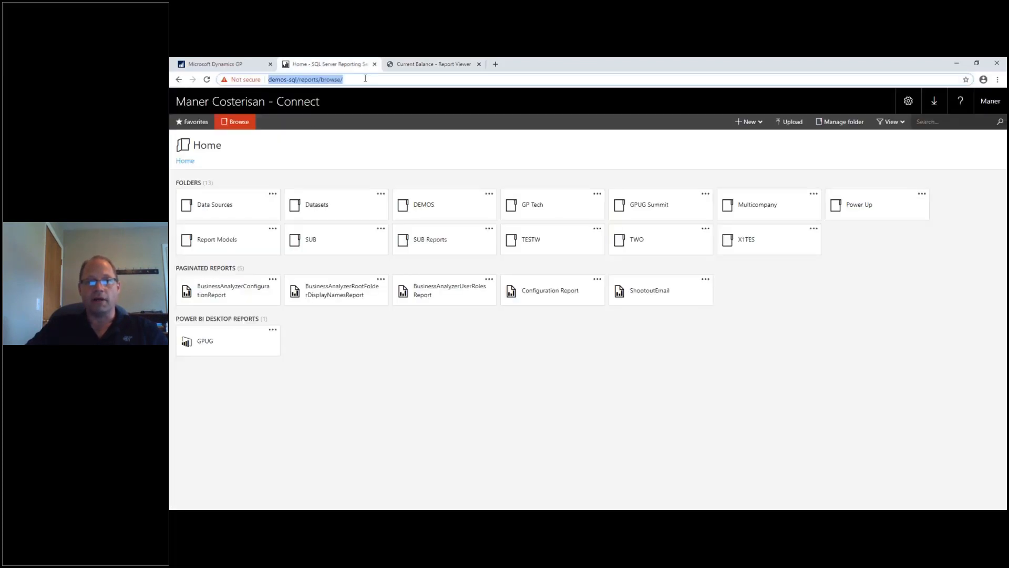
left_click(289, 80)
left_click_drag(298, 79, 258, 82)
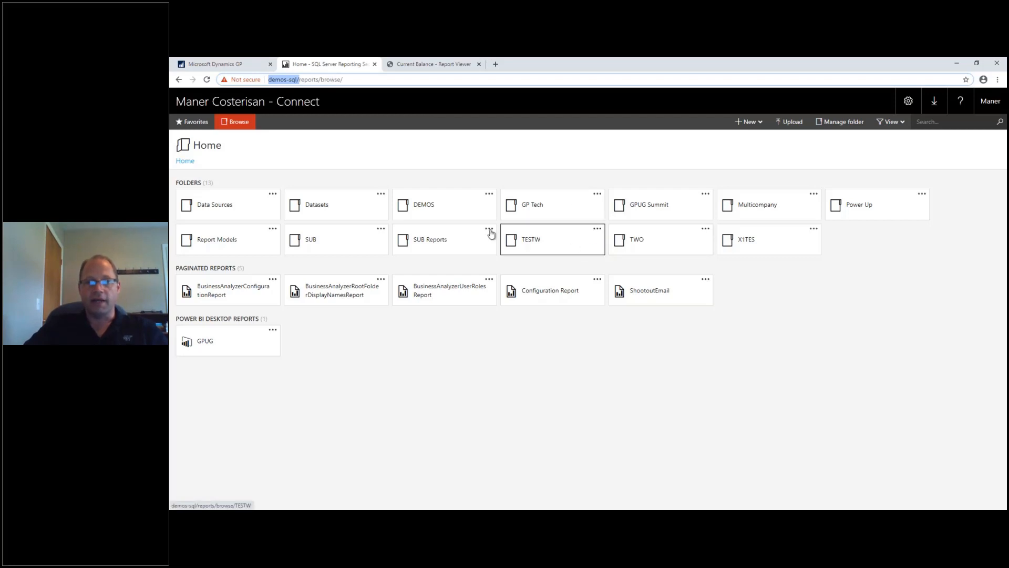
left_click(650, 244)
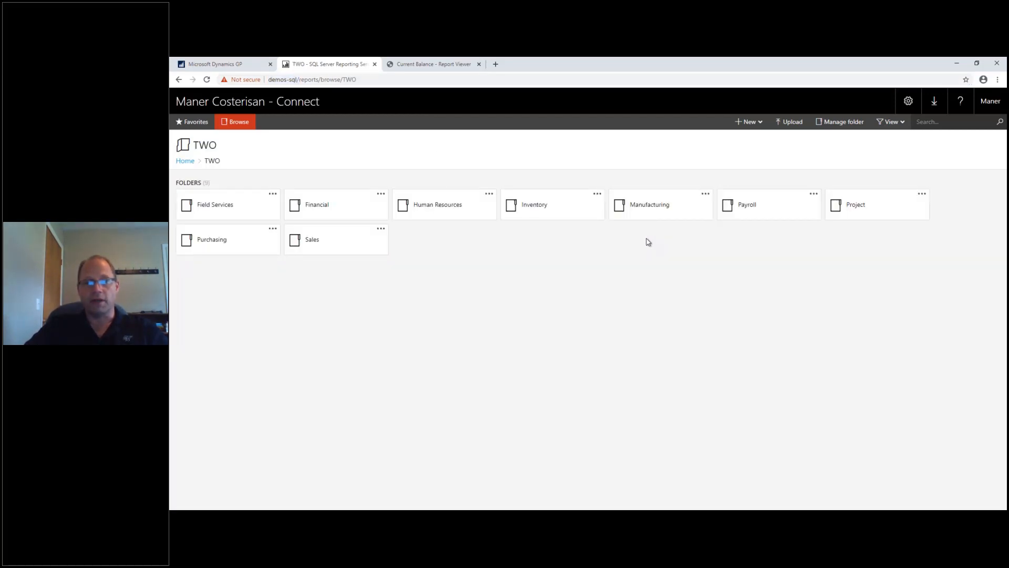
left_click(320, 209)
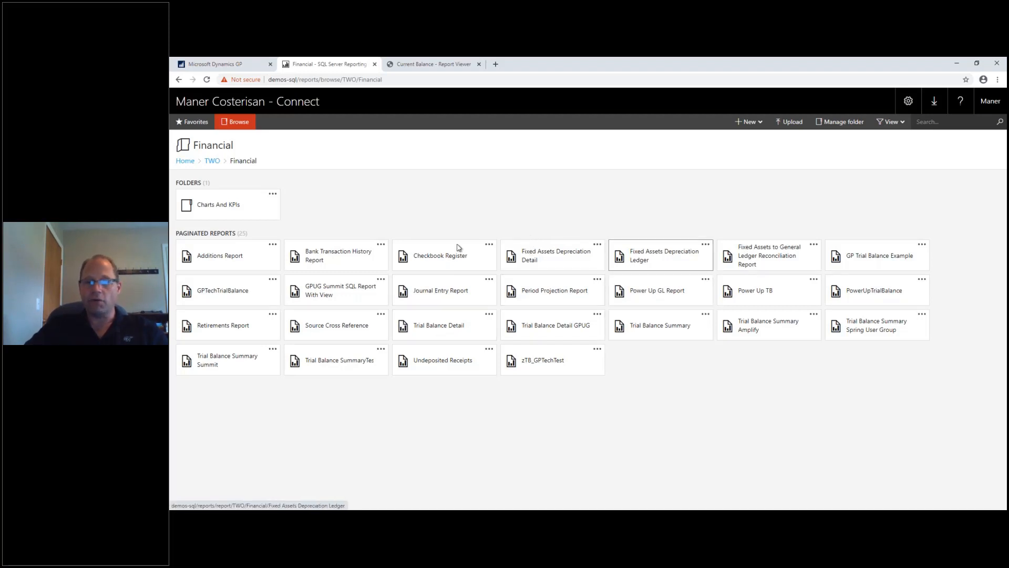
Open Trial Balance Detail with History Year No, year 2017 and ending account 000-1220-03.
left_click(440, 326)
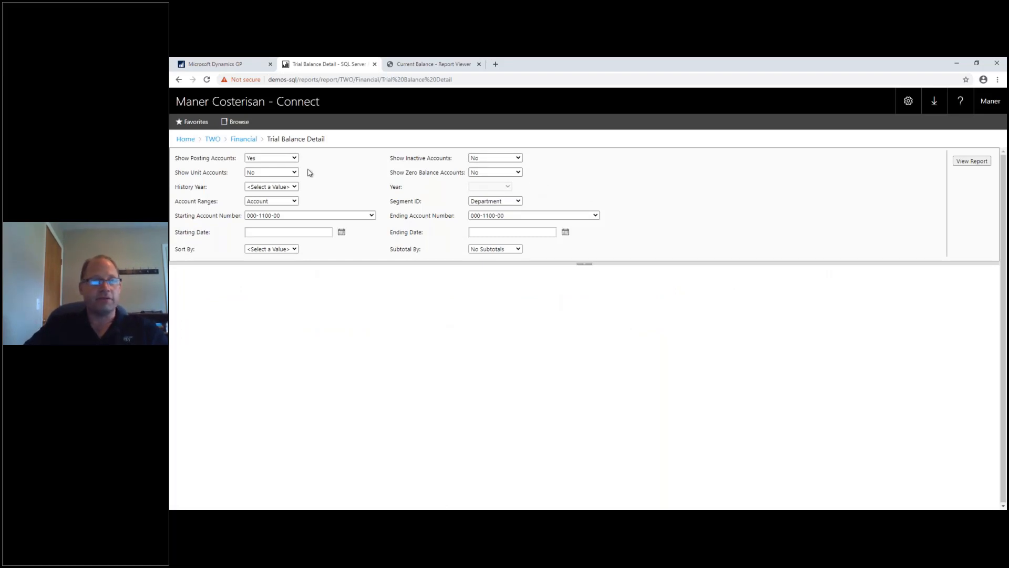
left_click(271, 187)
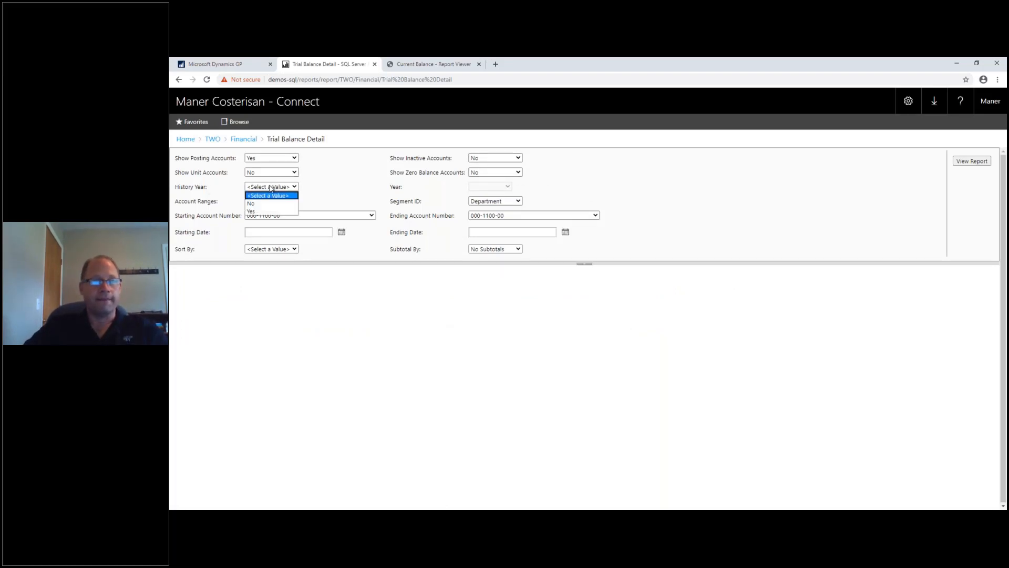
left_click(261, 204)
left_click(515, 188)
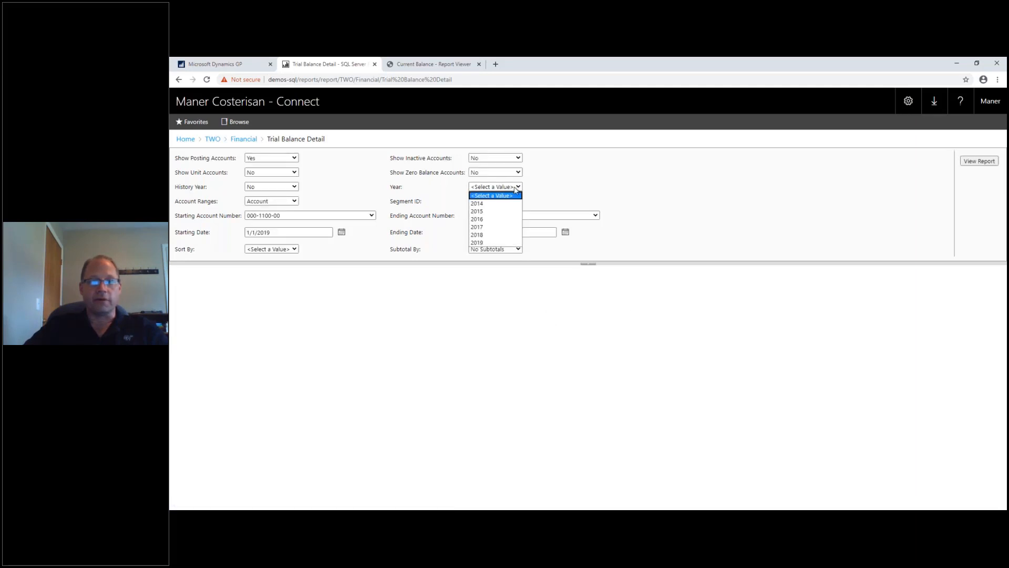
left_click(486, 226)
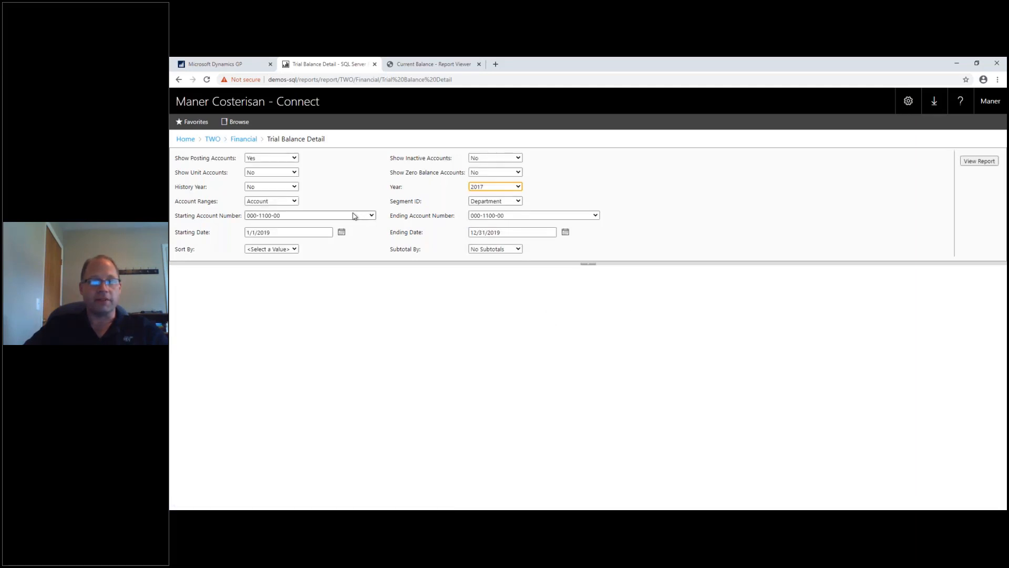
left_click(520, 216)
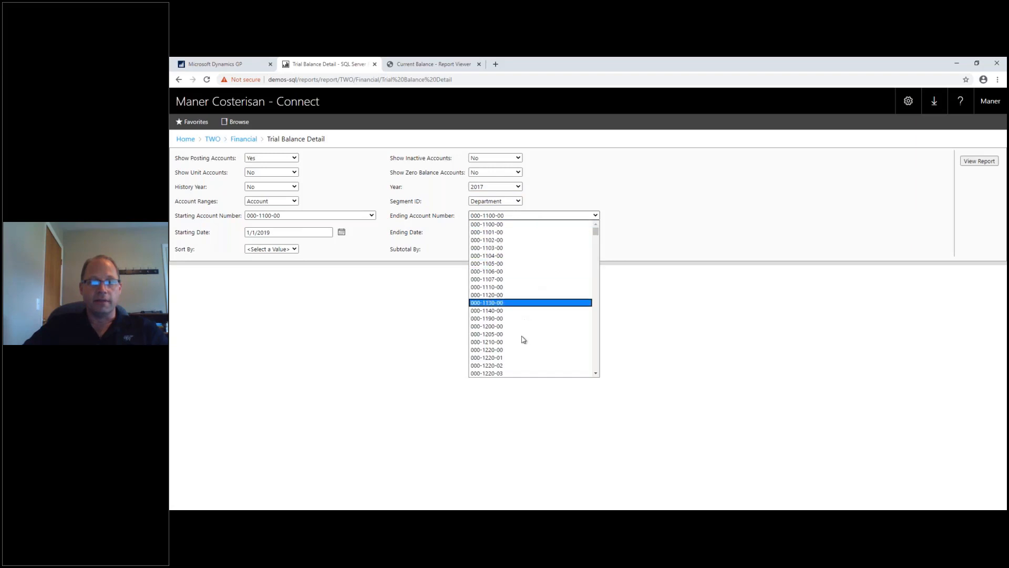
left_click(519, 374)
Set dates 1/1/2017 to 12/31/2017, sort by Account, and run the report.
left_click(292, 232)
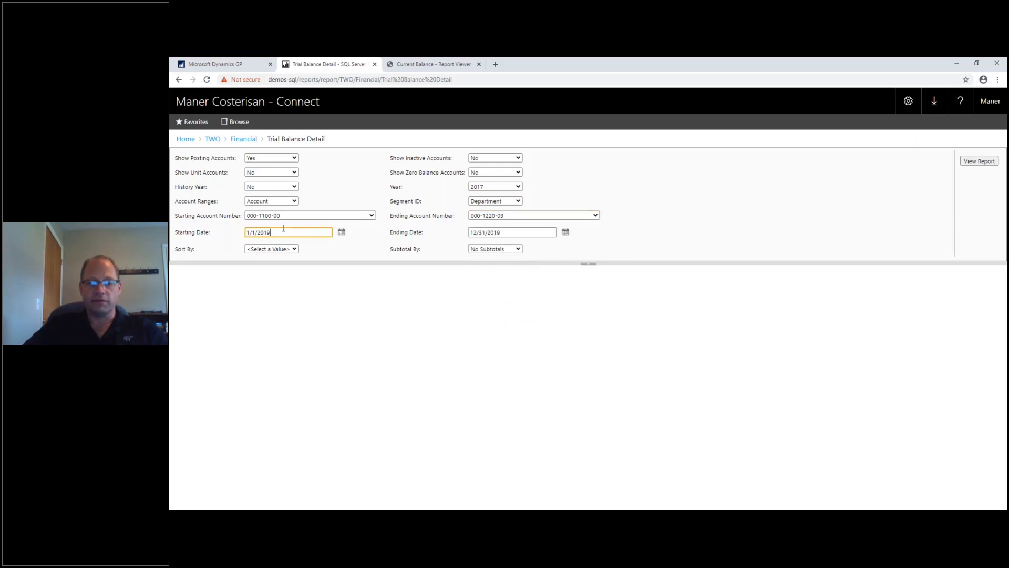
key("BackSpace")
type("7")
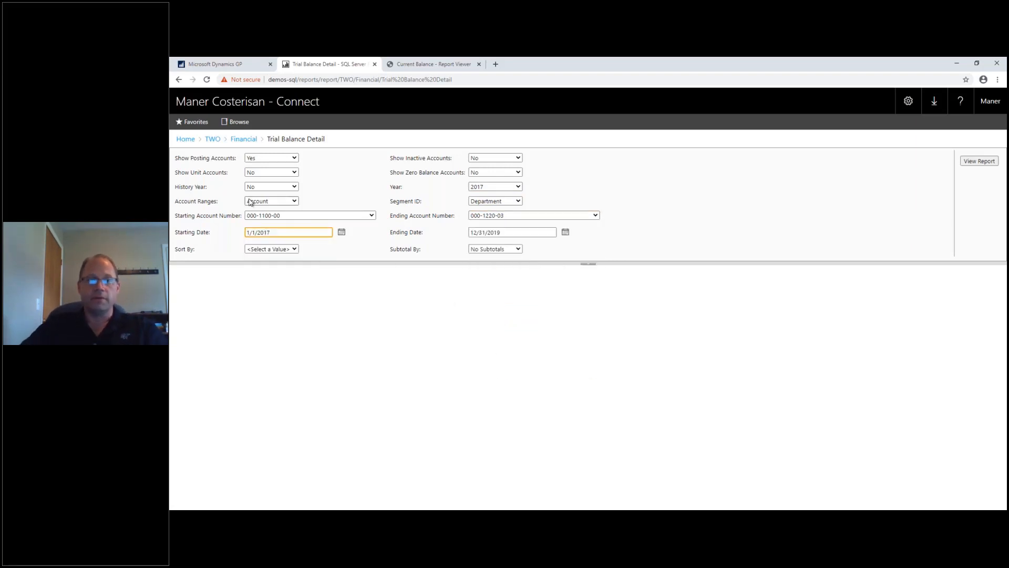
left_click(511, 232)
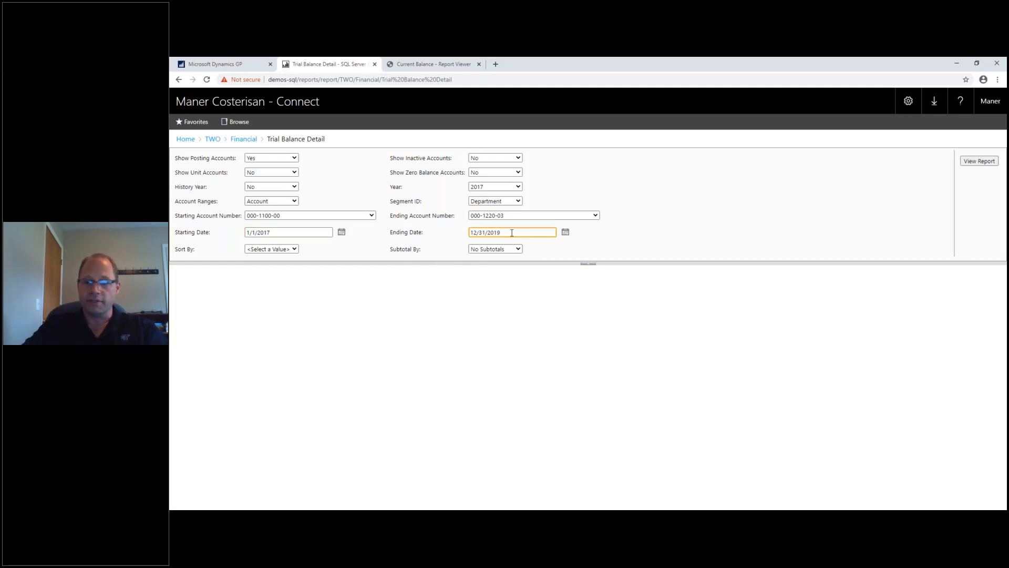
key("BackSpace")
type("7")
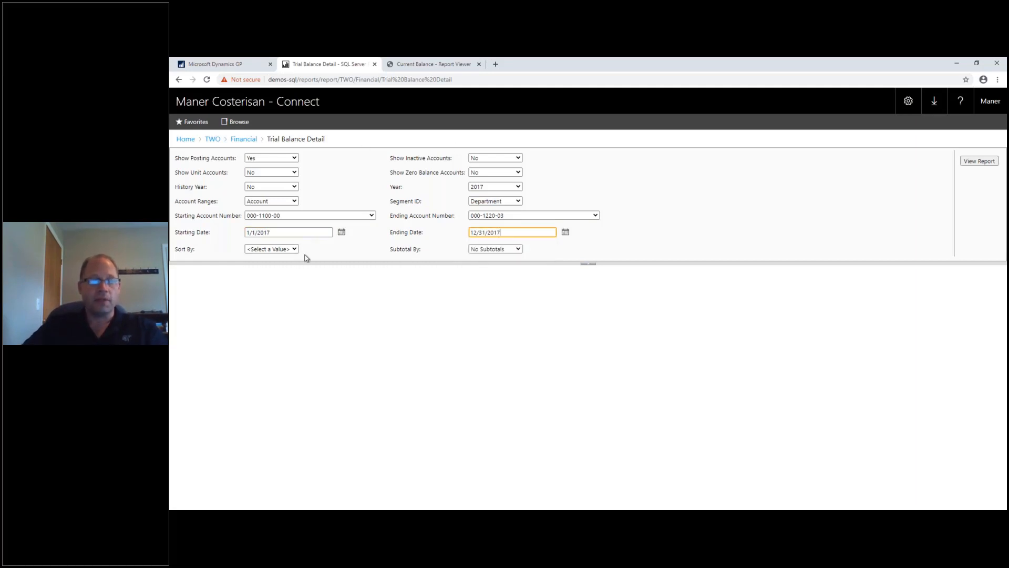
left_click(288, 249)
left_click(270, 268)
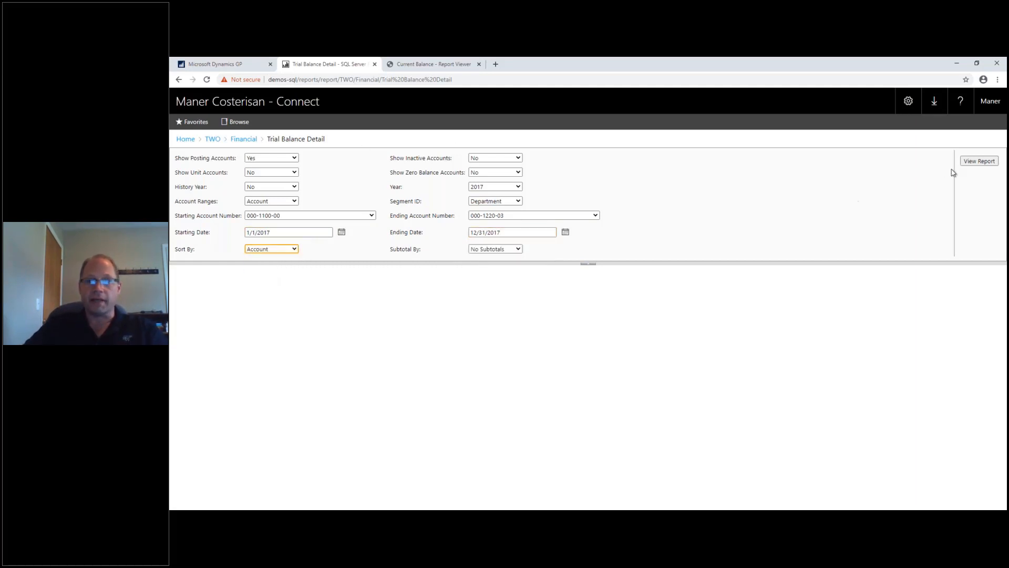
left_click(972, 161)
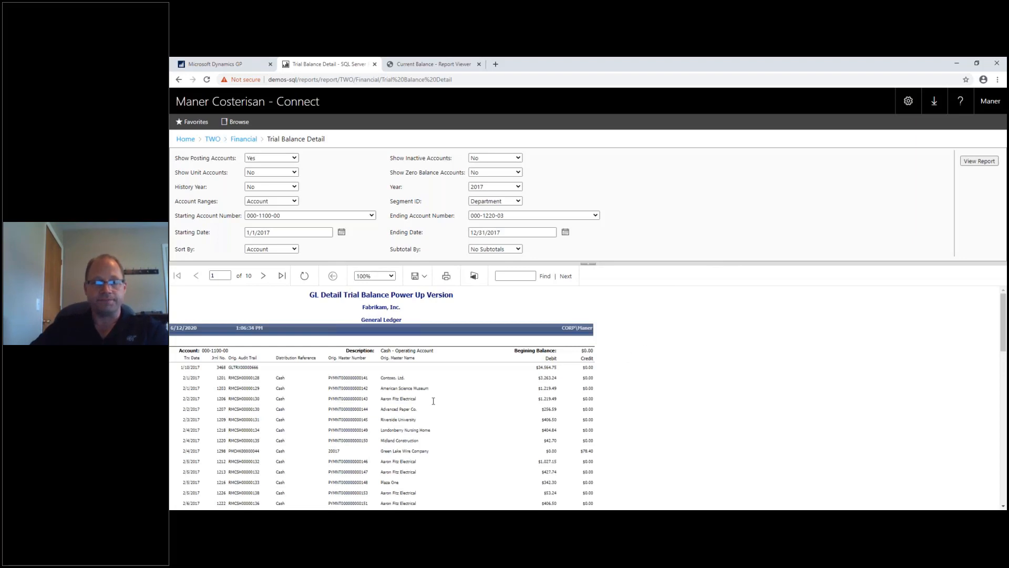
scroll(436, 403, "down", 4)
scroll(446, 373, "down", 5)
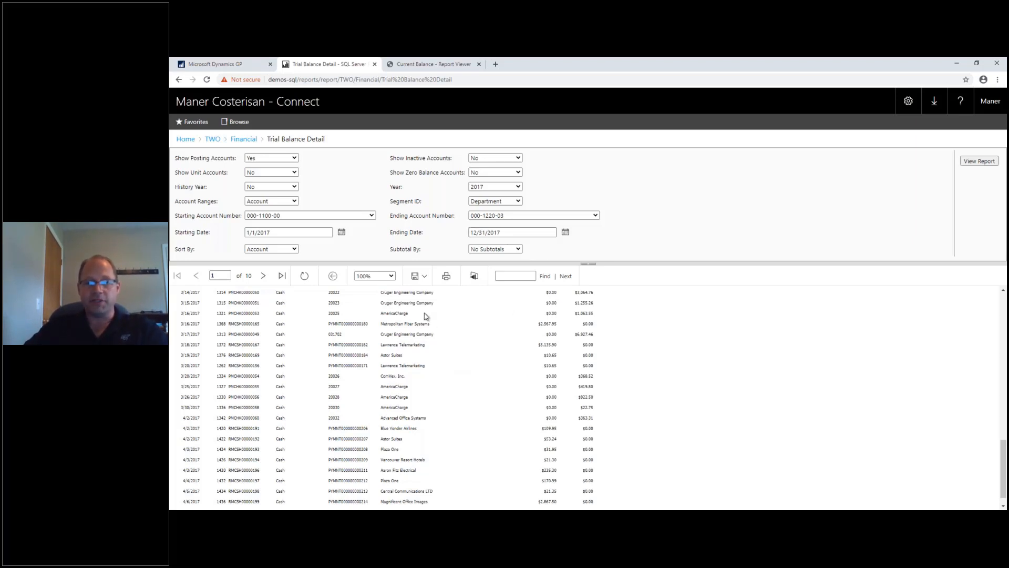
scroll(392, 346, "up", 15)
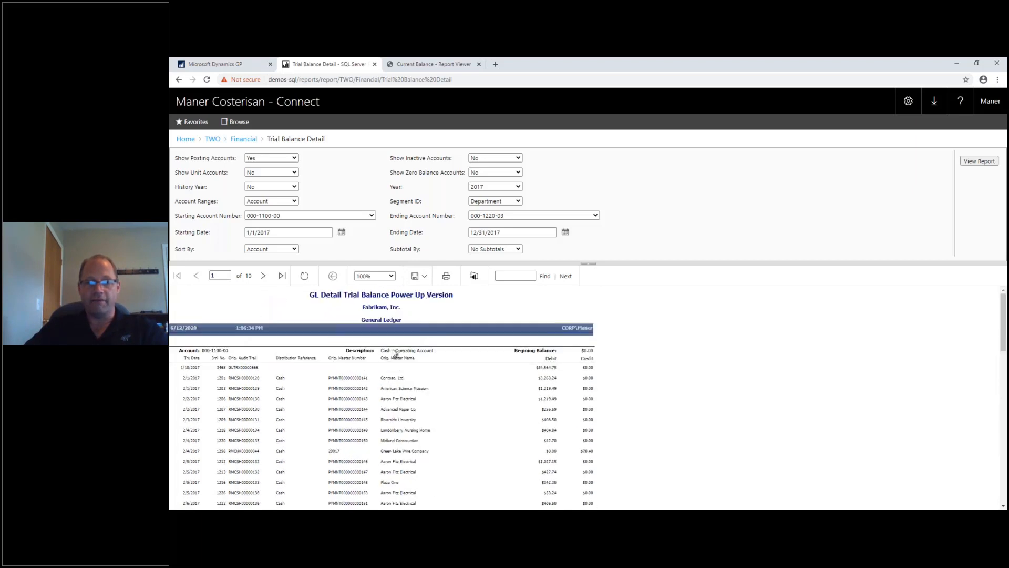
scroll(392, 346, "down", 1)
left_click(420, 276)
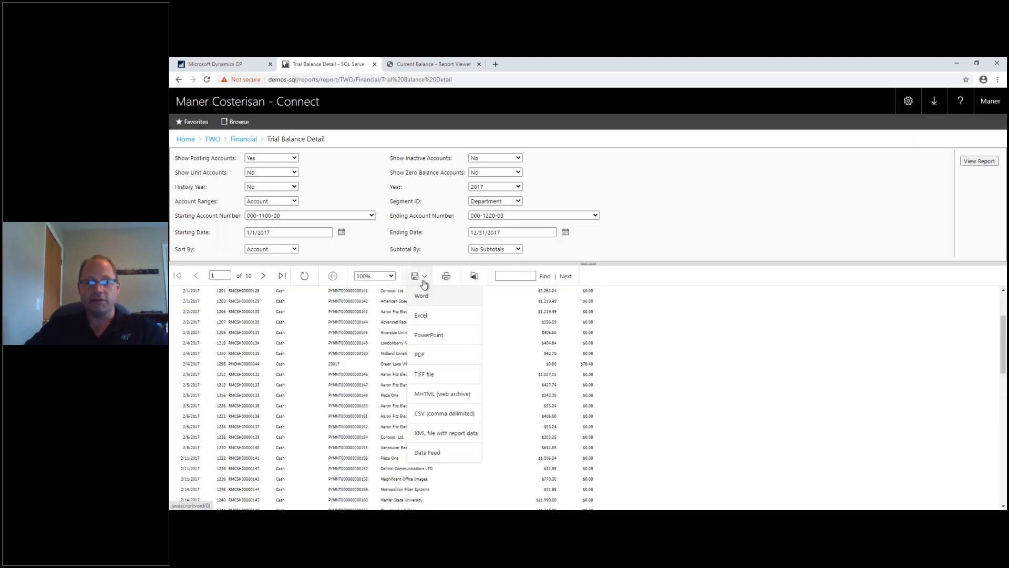
left_click(425, 316)
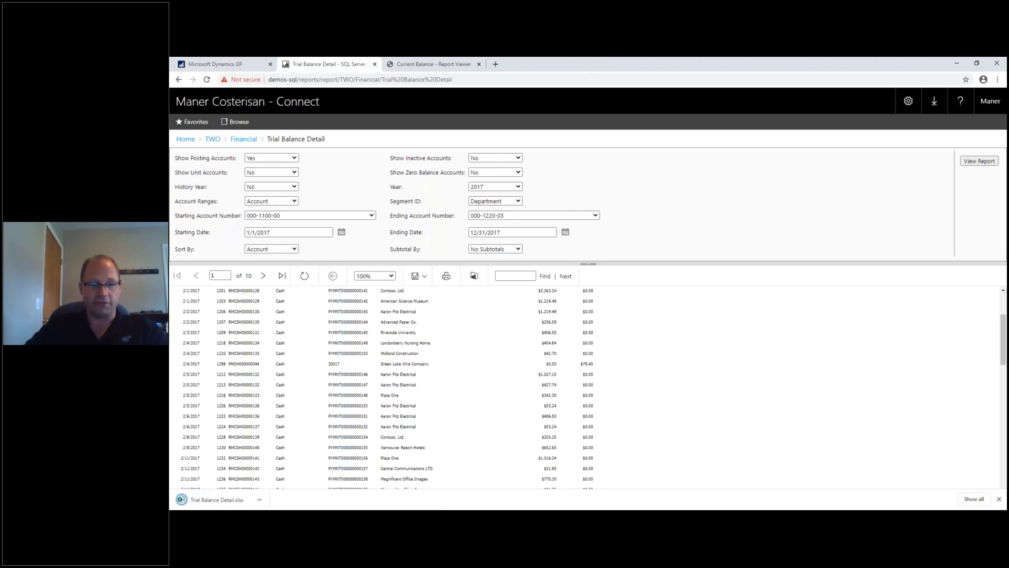
left_click(240, 500)
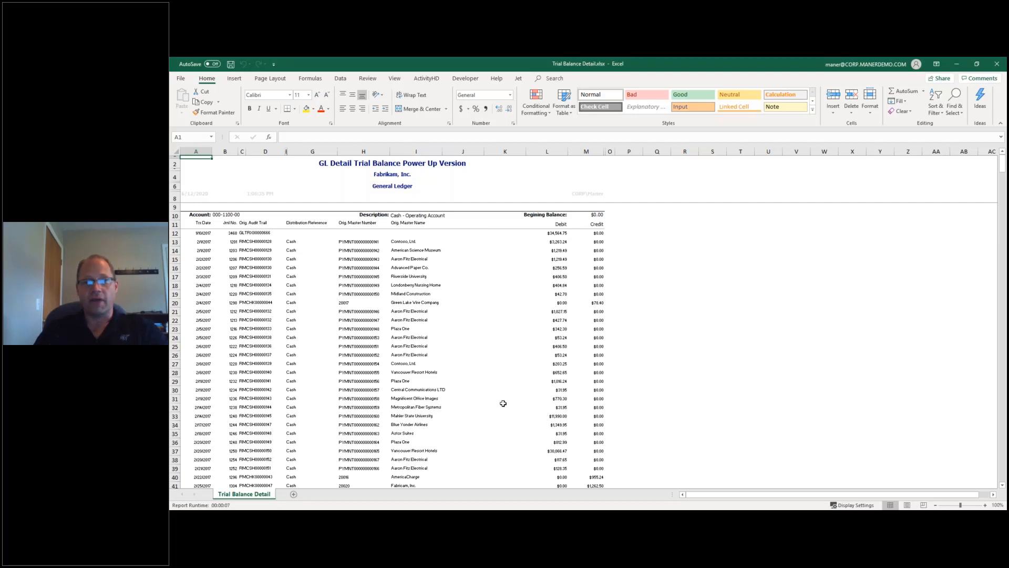
scroll(615, 355, "down", 13)
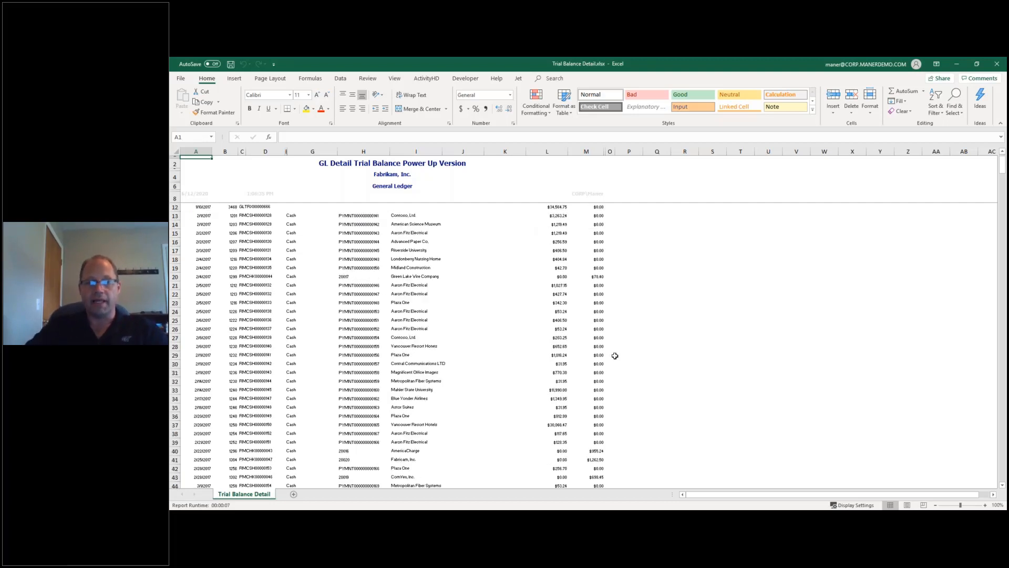
scroll(615, 356, "down", 6)
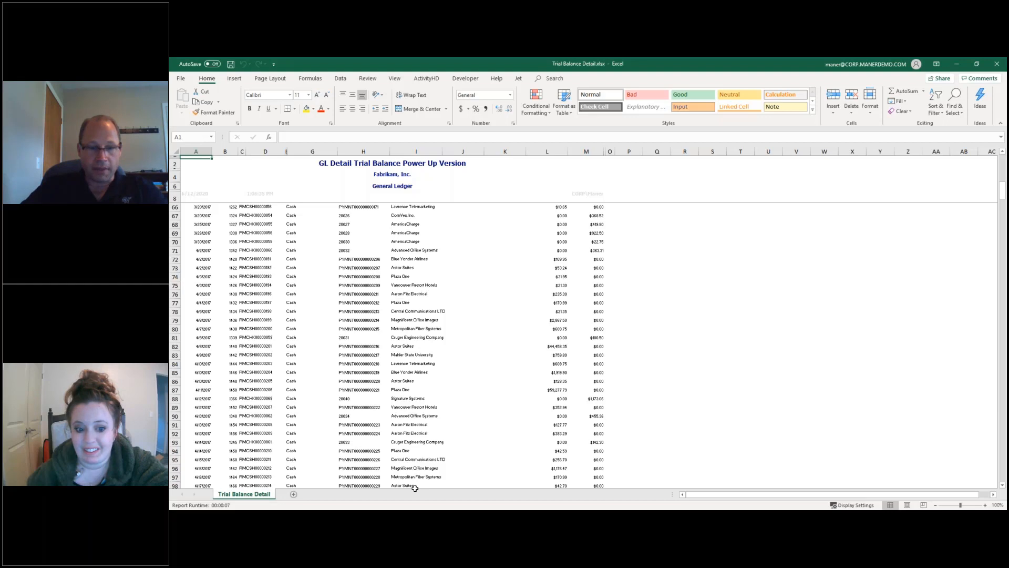
mouse_move(351, 516)
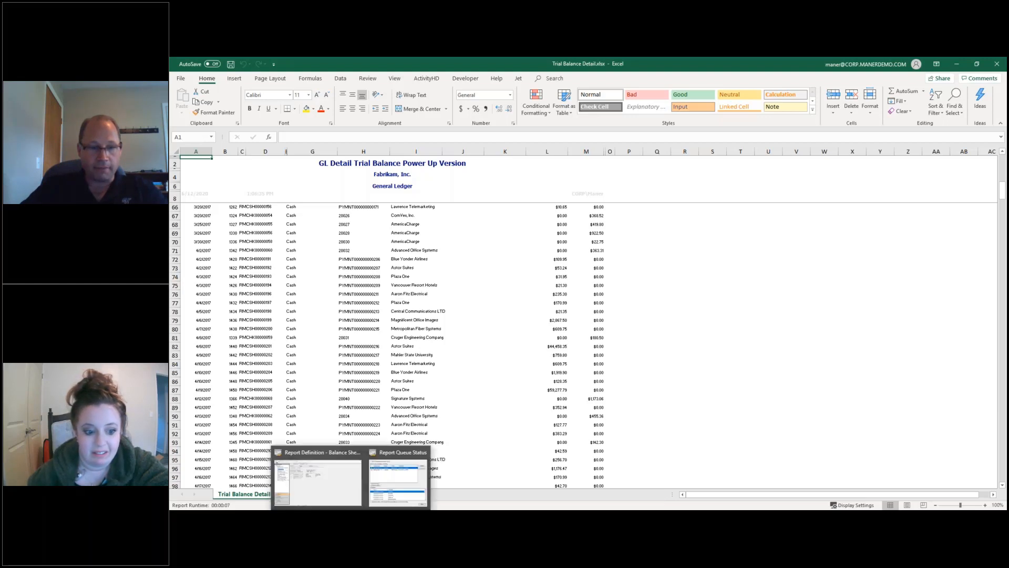
In Power BI Desktop, try the Series slicer with Financial, Purchasing and Inventory, then clear it.
left_click(330, 518)
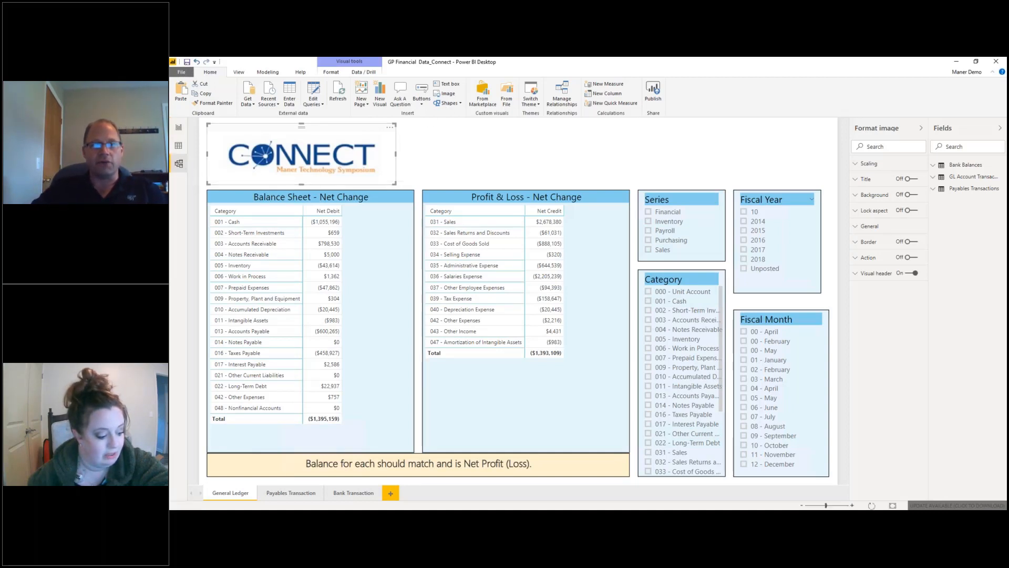
left_click(179, 163)
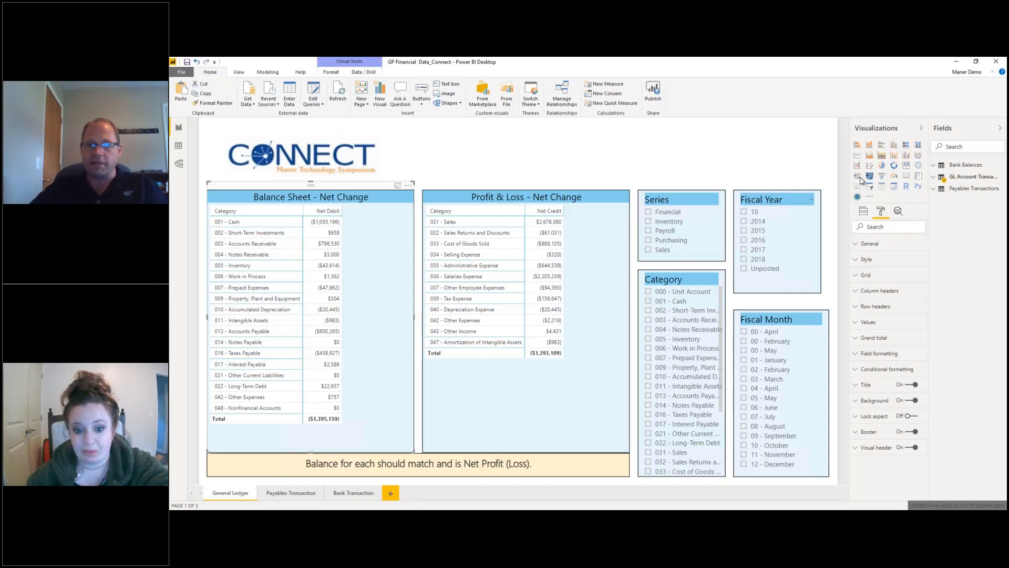
left_click(649, 212)
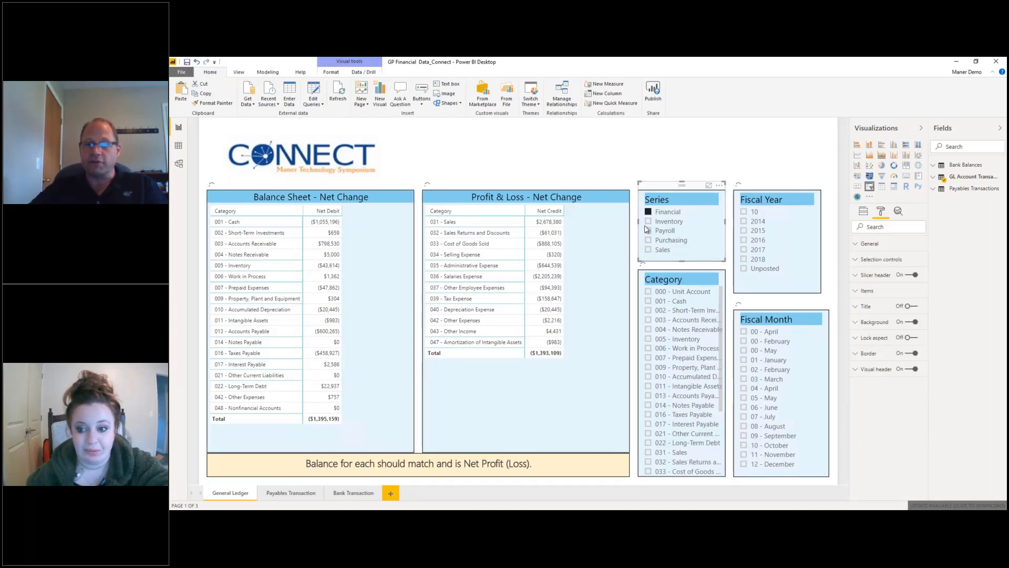
left_click(649, 231)
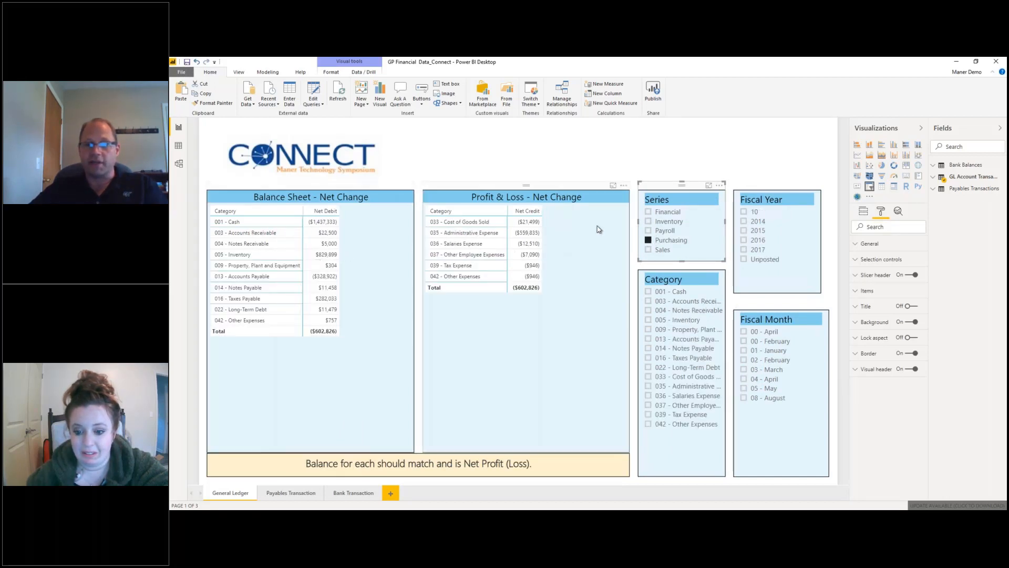
left_click(649, 223)
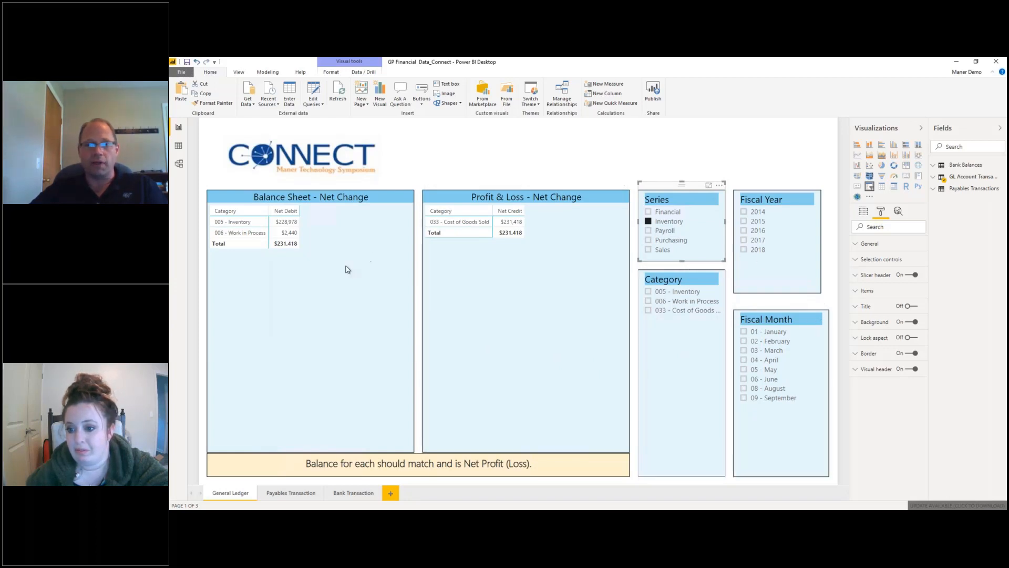
left_click(650, 223)
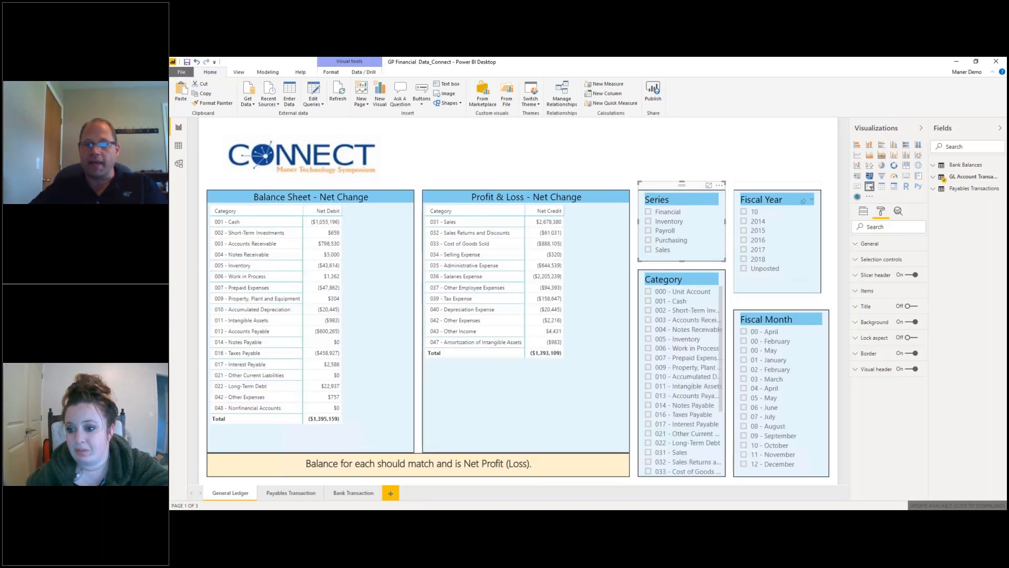
Filter the General Ledger page to fiscal year 2017 and 001 - Cash, then view Payables Transaction.
left_click(745, 250)
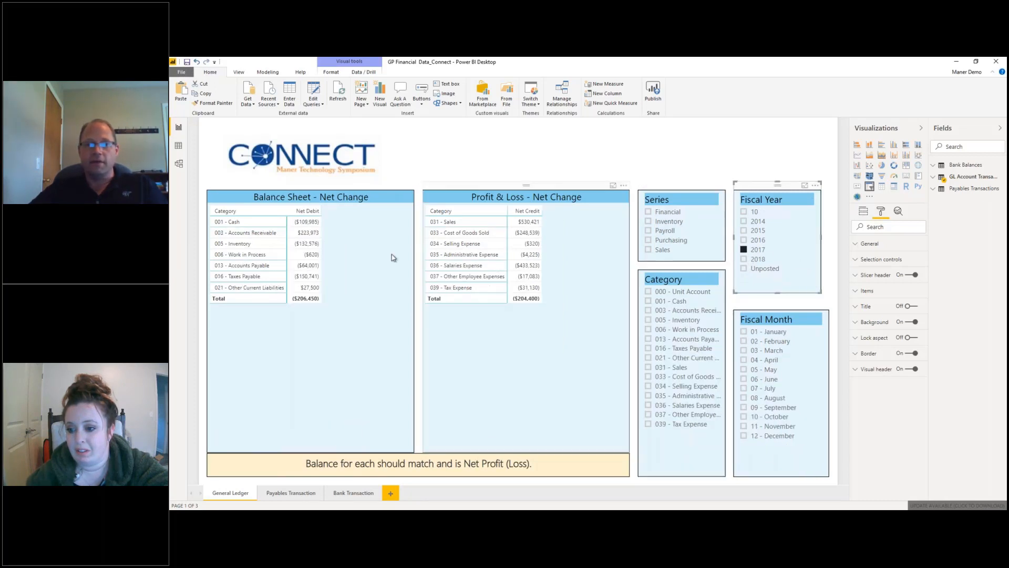
left_click(650, 301)
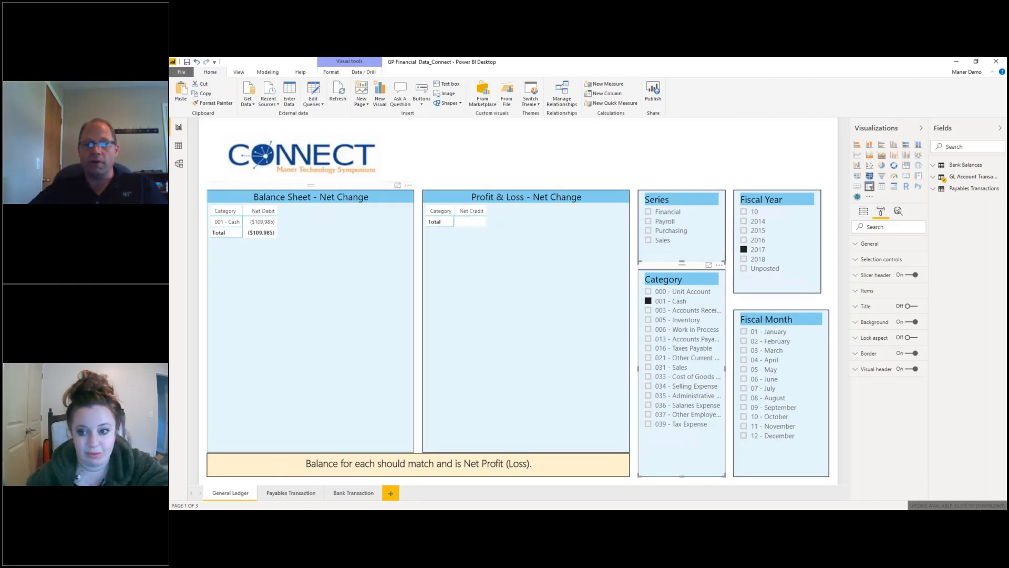
left_click(286, 493)
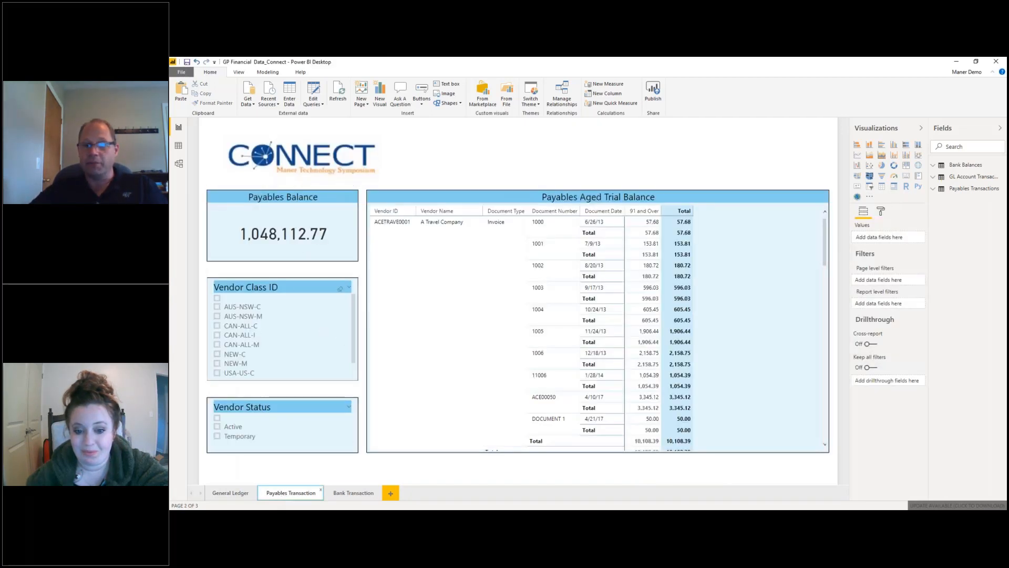
Try vendor classes CAN-ALL-I and NEW-M, settle on AUS-NSW-M (13,974.44 balance), then view Bank Transaction.
left_click(218, 335)
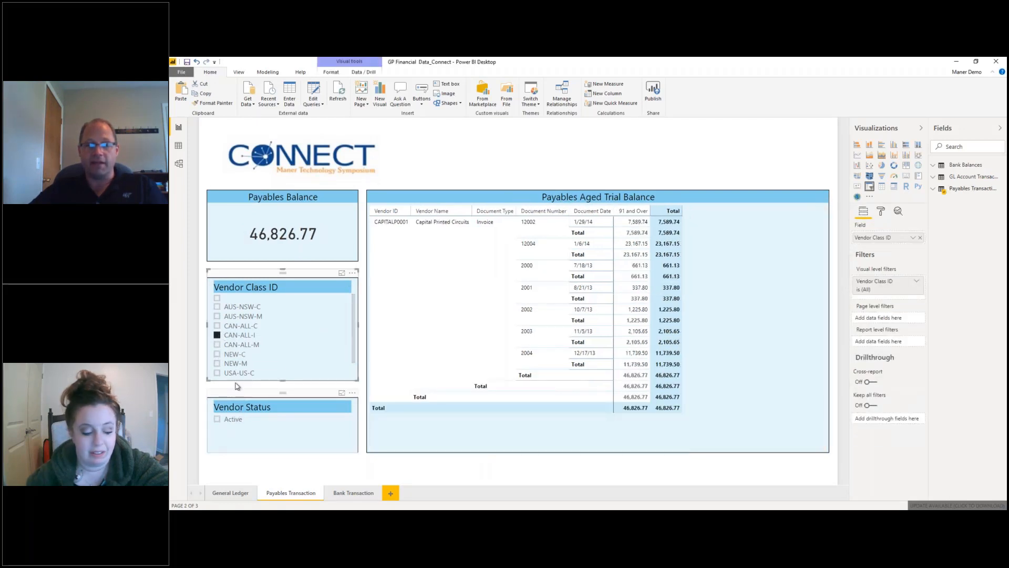
left_click(218, 364)
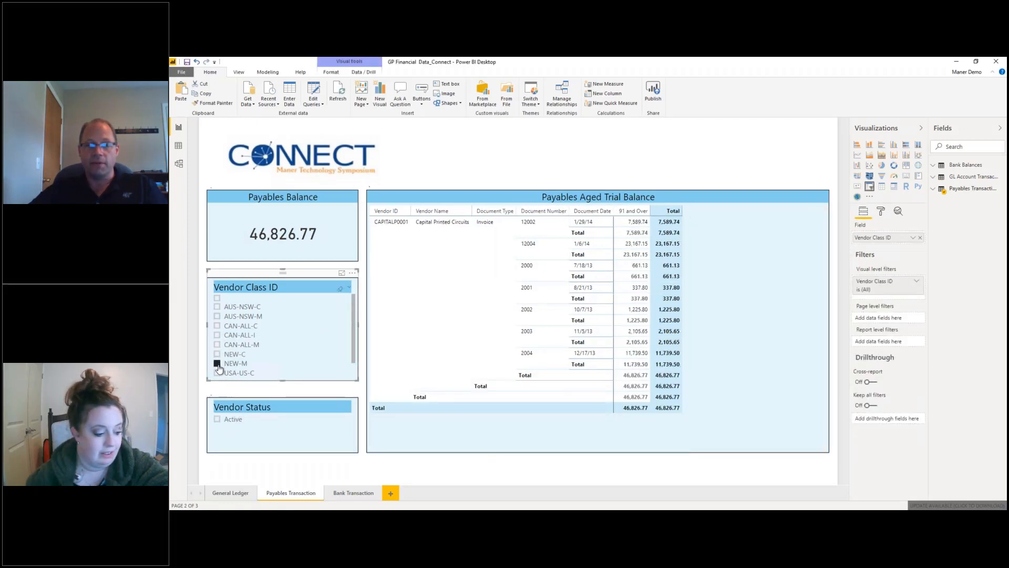
left_click(217, 317)
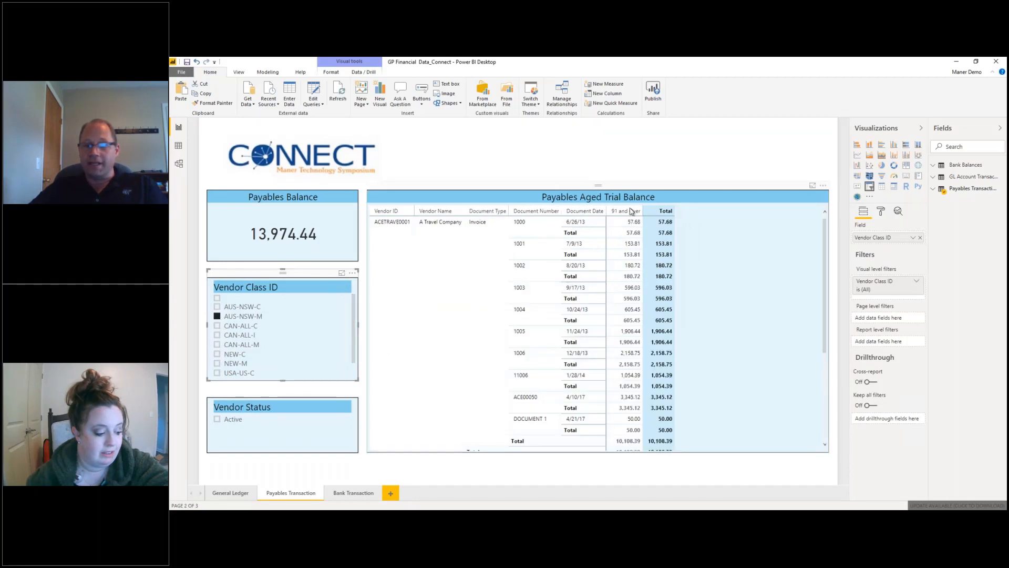
left_click(351, 496)
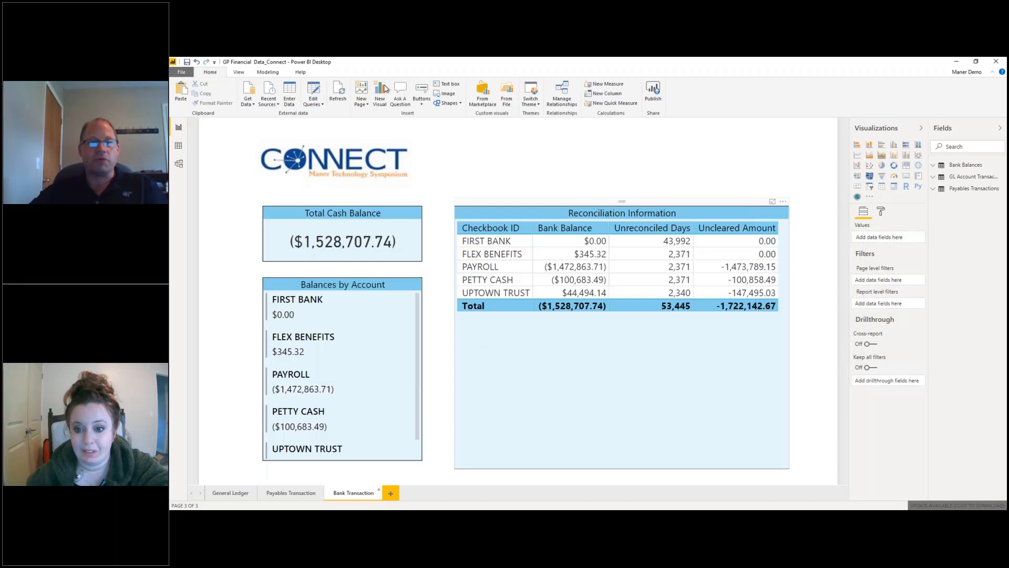
Save the GP Financial Data_Connect report, publish it to My workspace, and open it in Power BI.
left_click(655, 94)
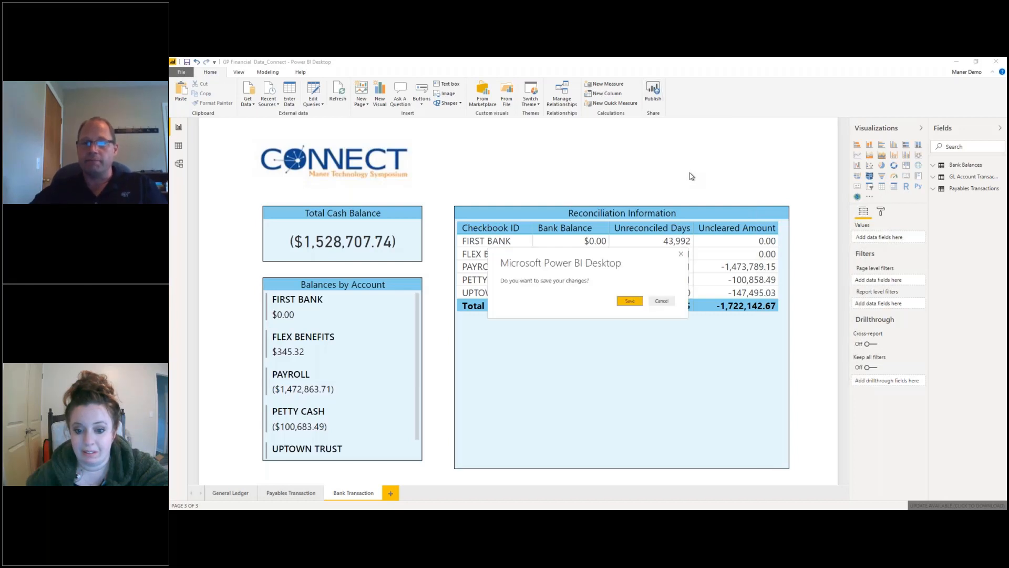
left_click(632, 302)
mouse_move(559, 56)
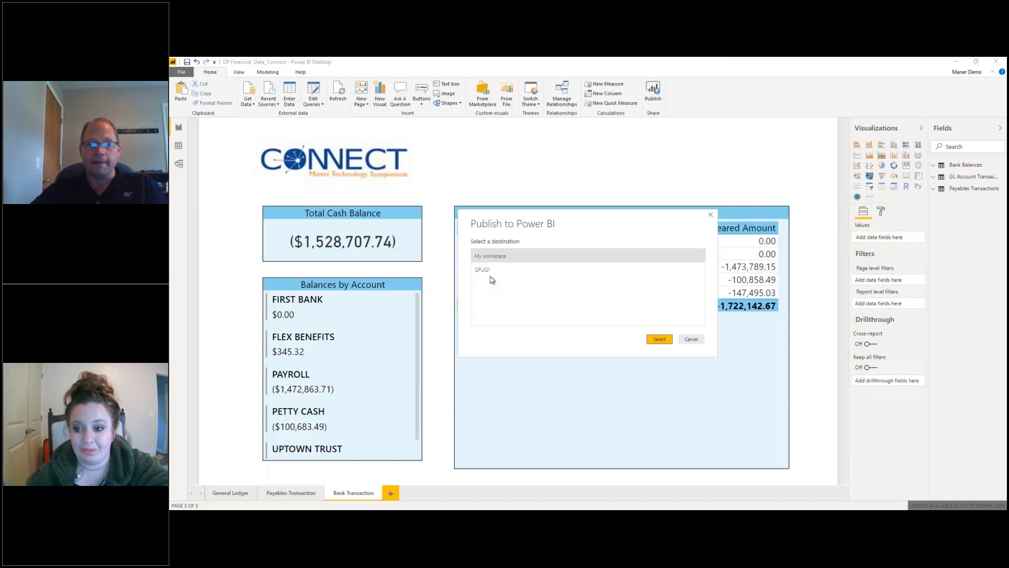
left_click(659, 339)
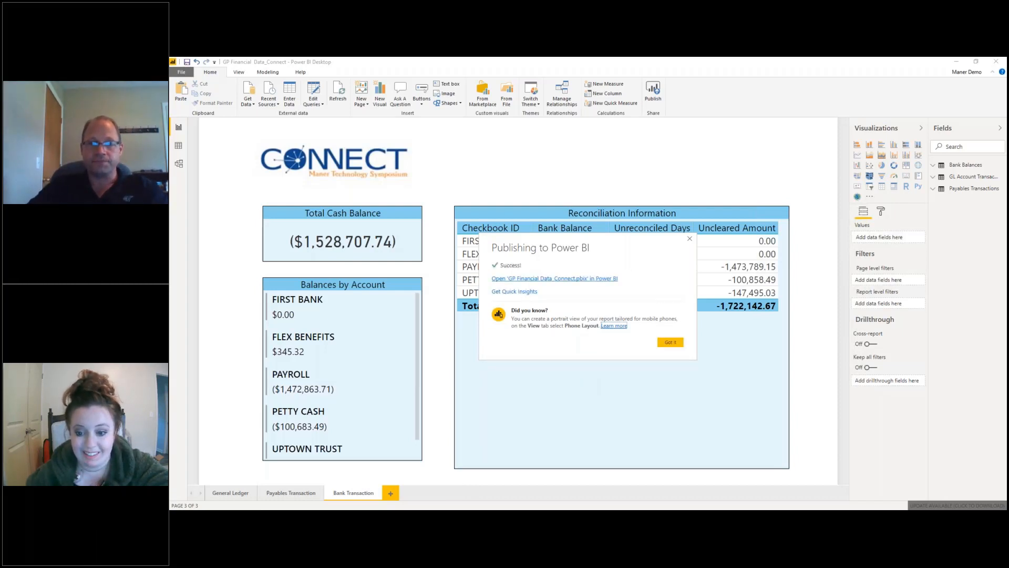
left_click(557, 279)
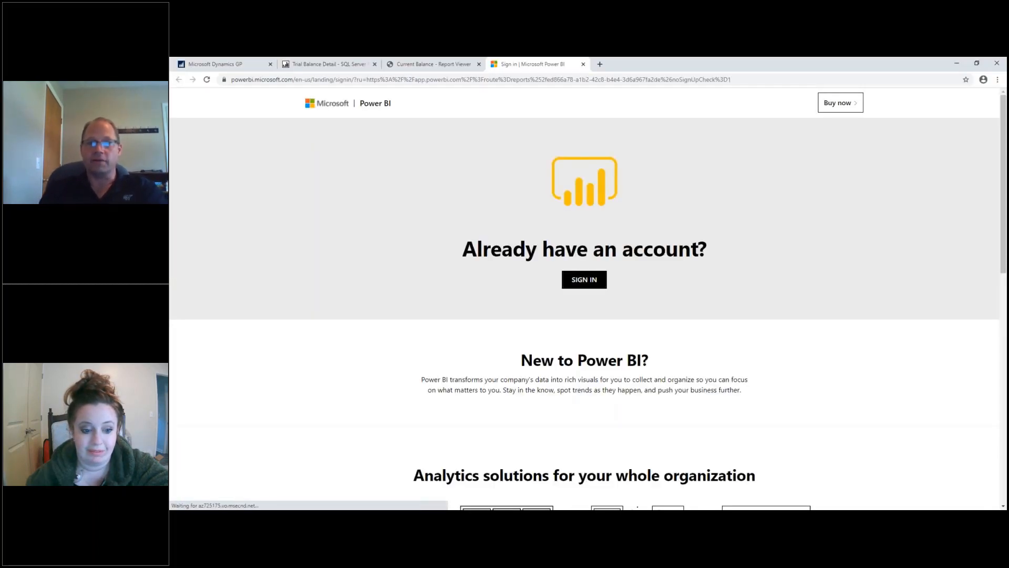
Sign in to Power BI Service, expand My workspace, and decline Chrome's password-saving prompt.
left_click(603, 283)
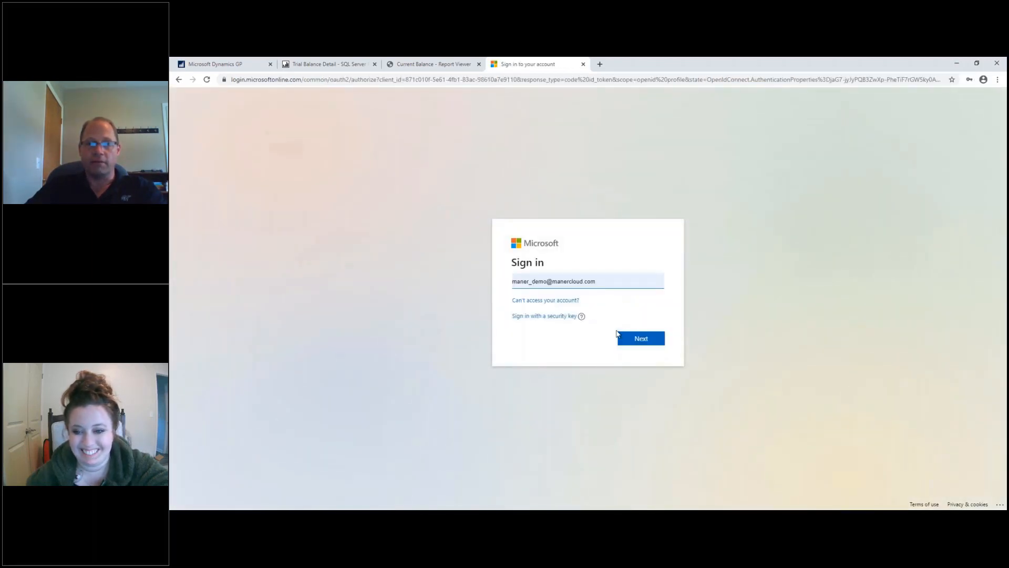
left_click(636, 342)
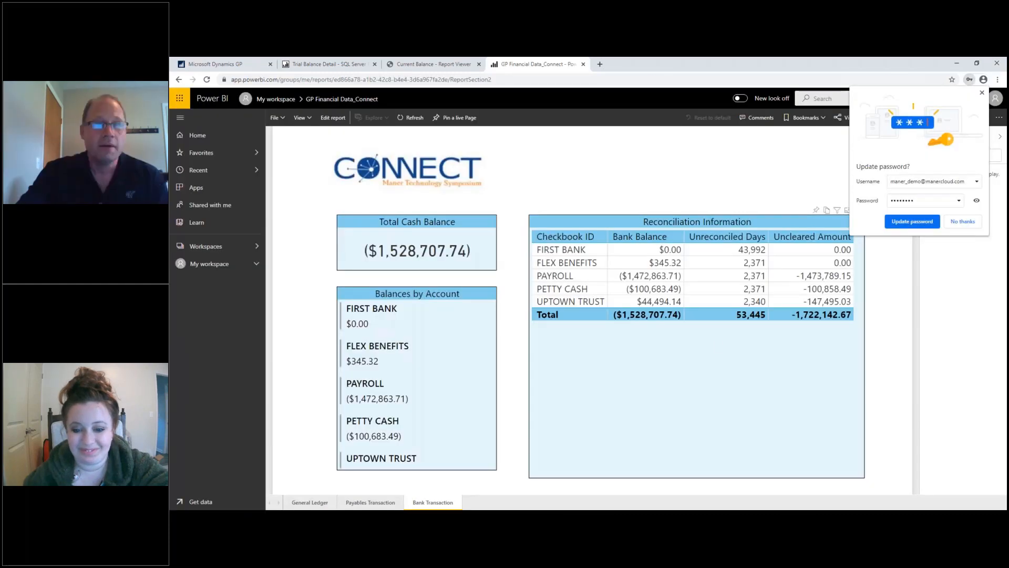
left_click(493, 81)
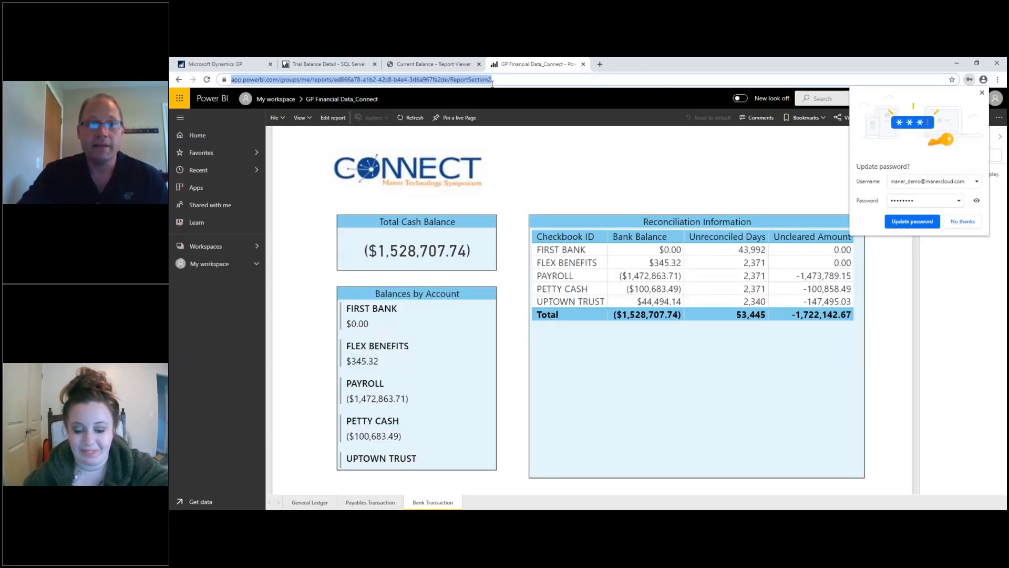
left_click(254, 266)
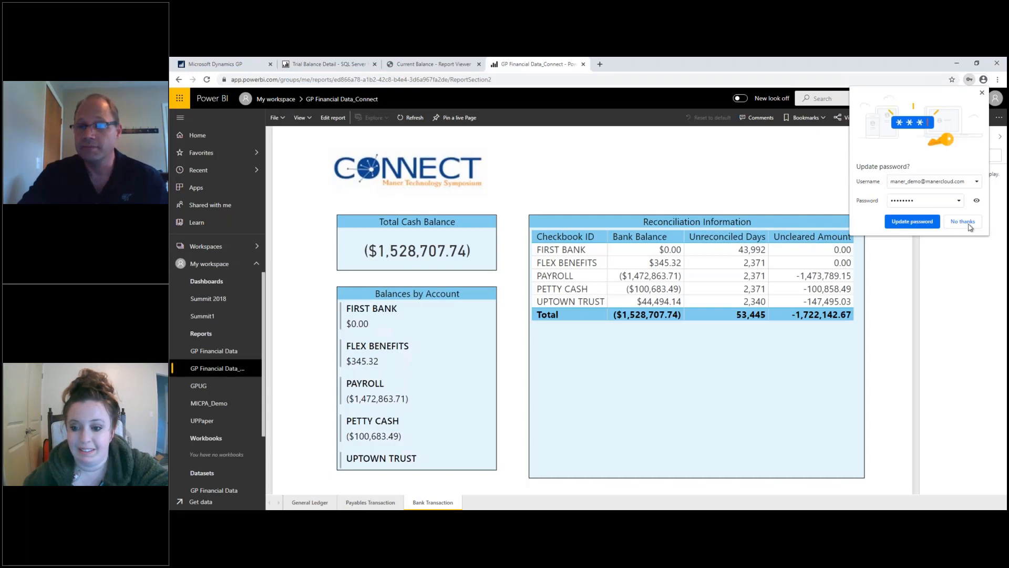
left_click(951, 222)
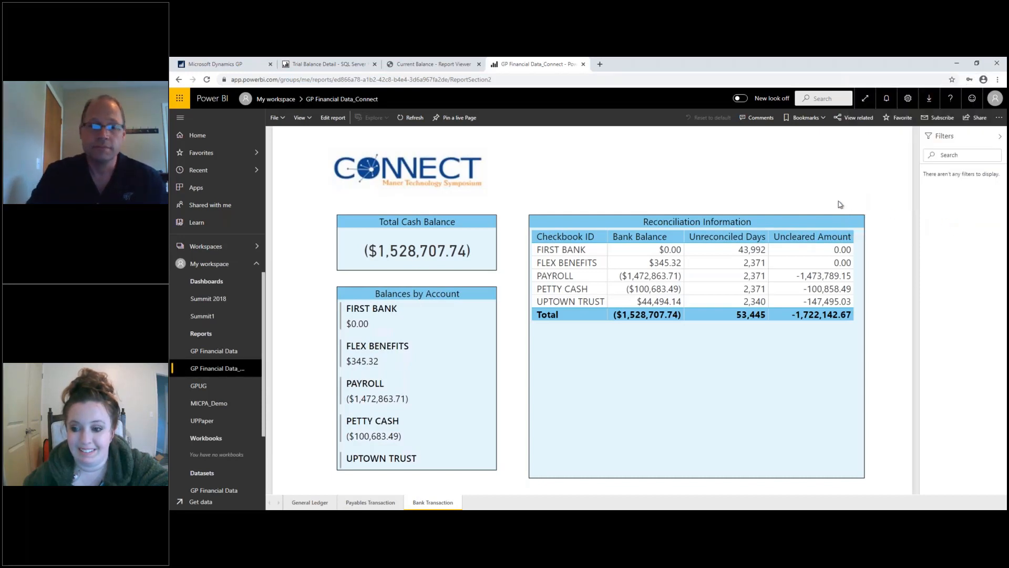